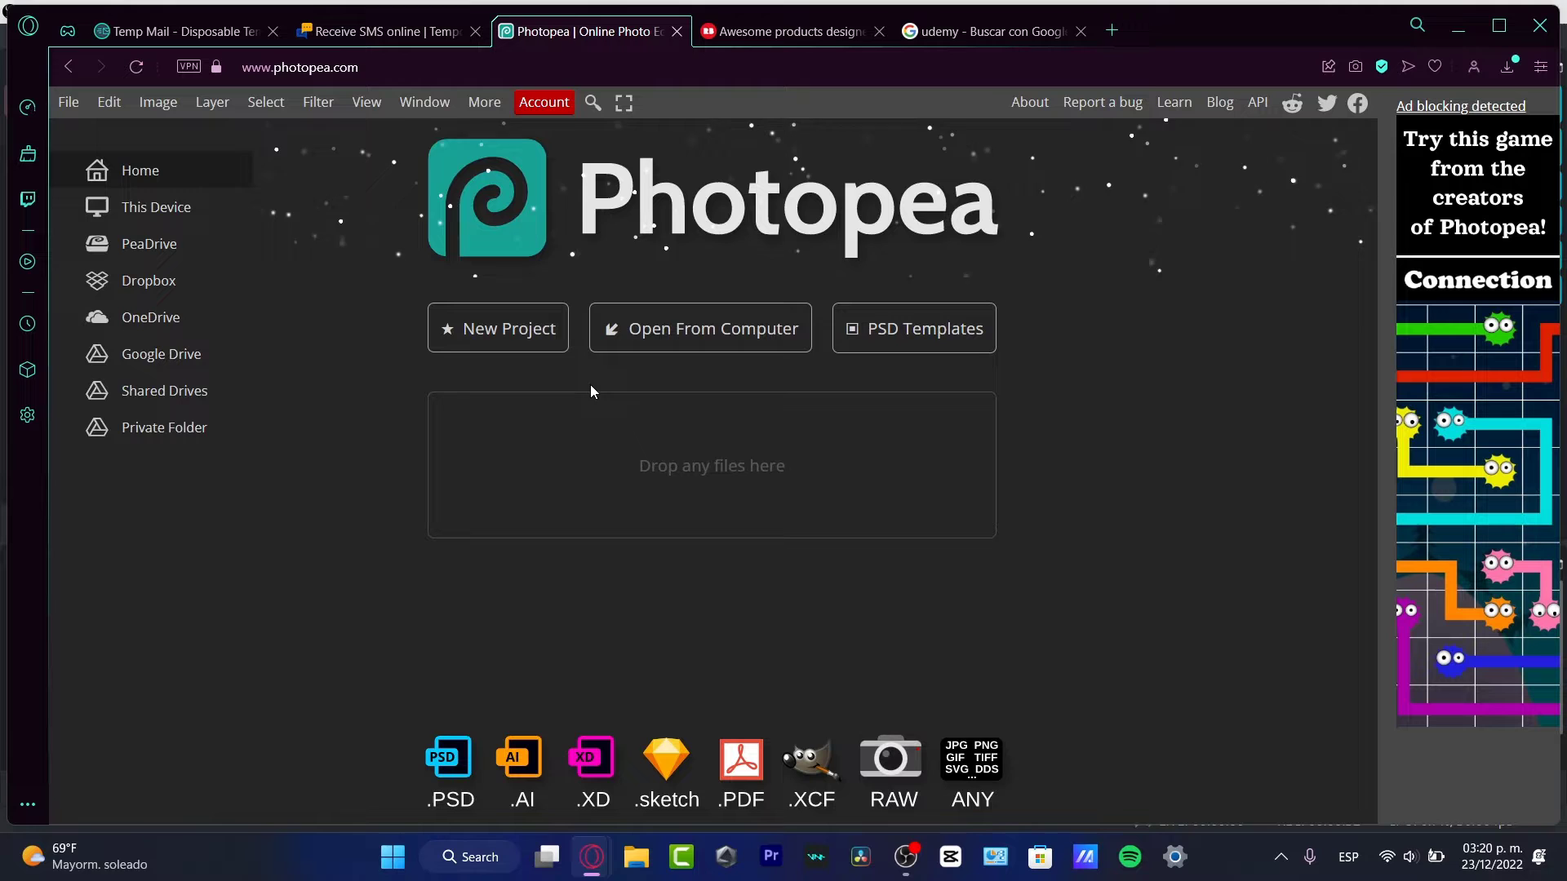
Search the PSD templates for 'shirt' and open the T-Shirt Mockup details page
click(882, 340)
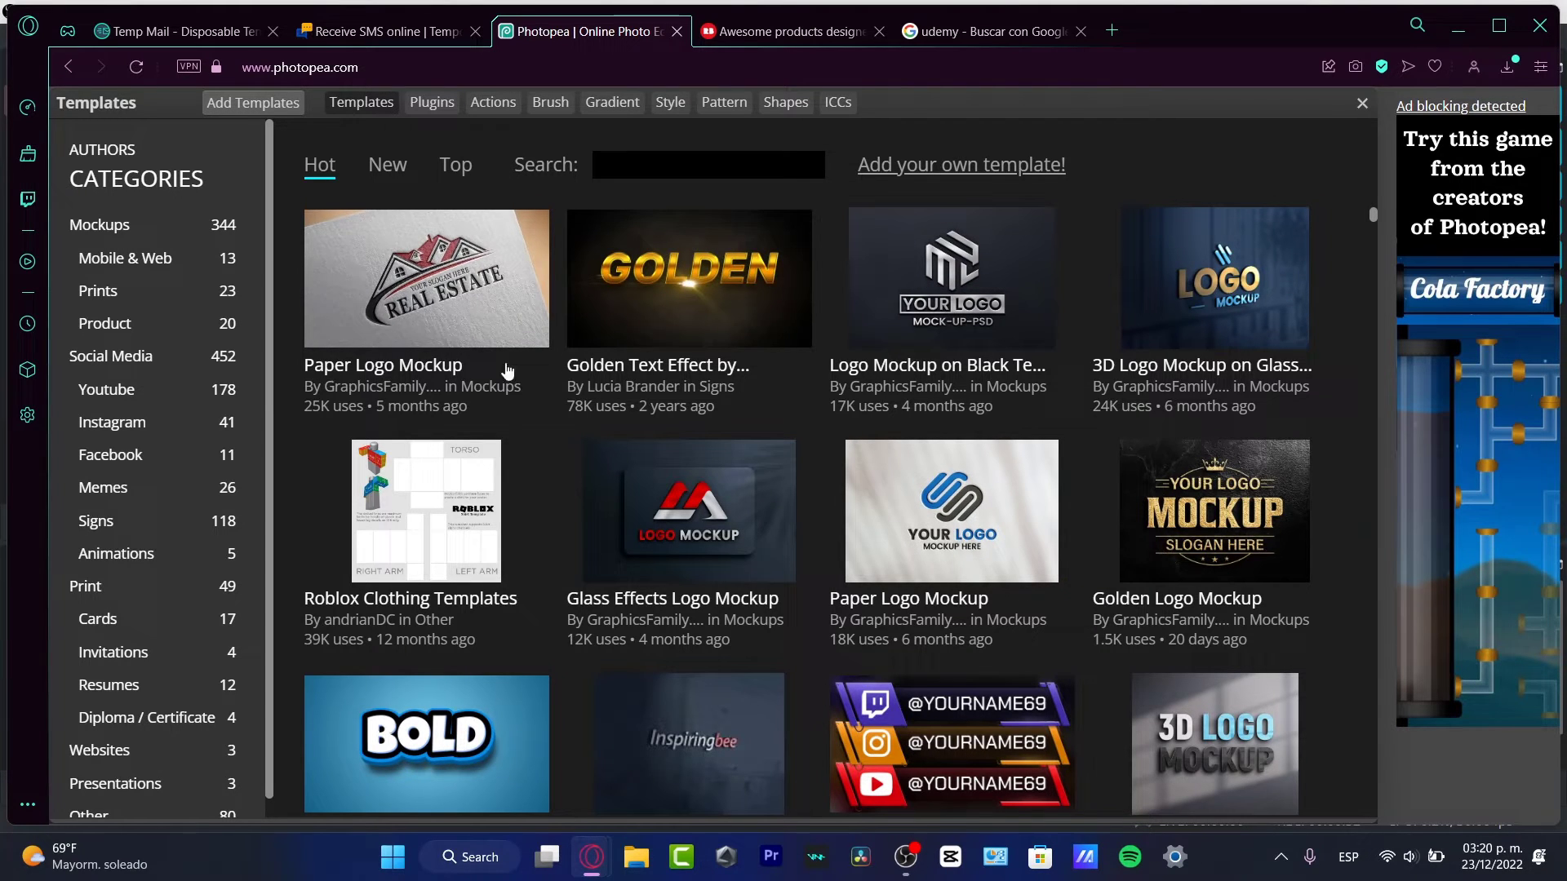
click(636, 172)
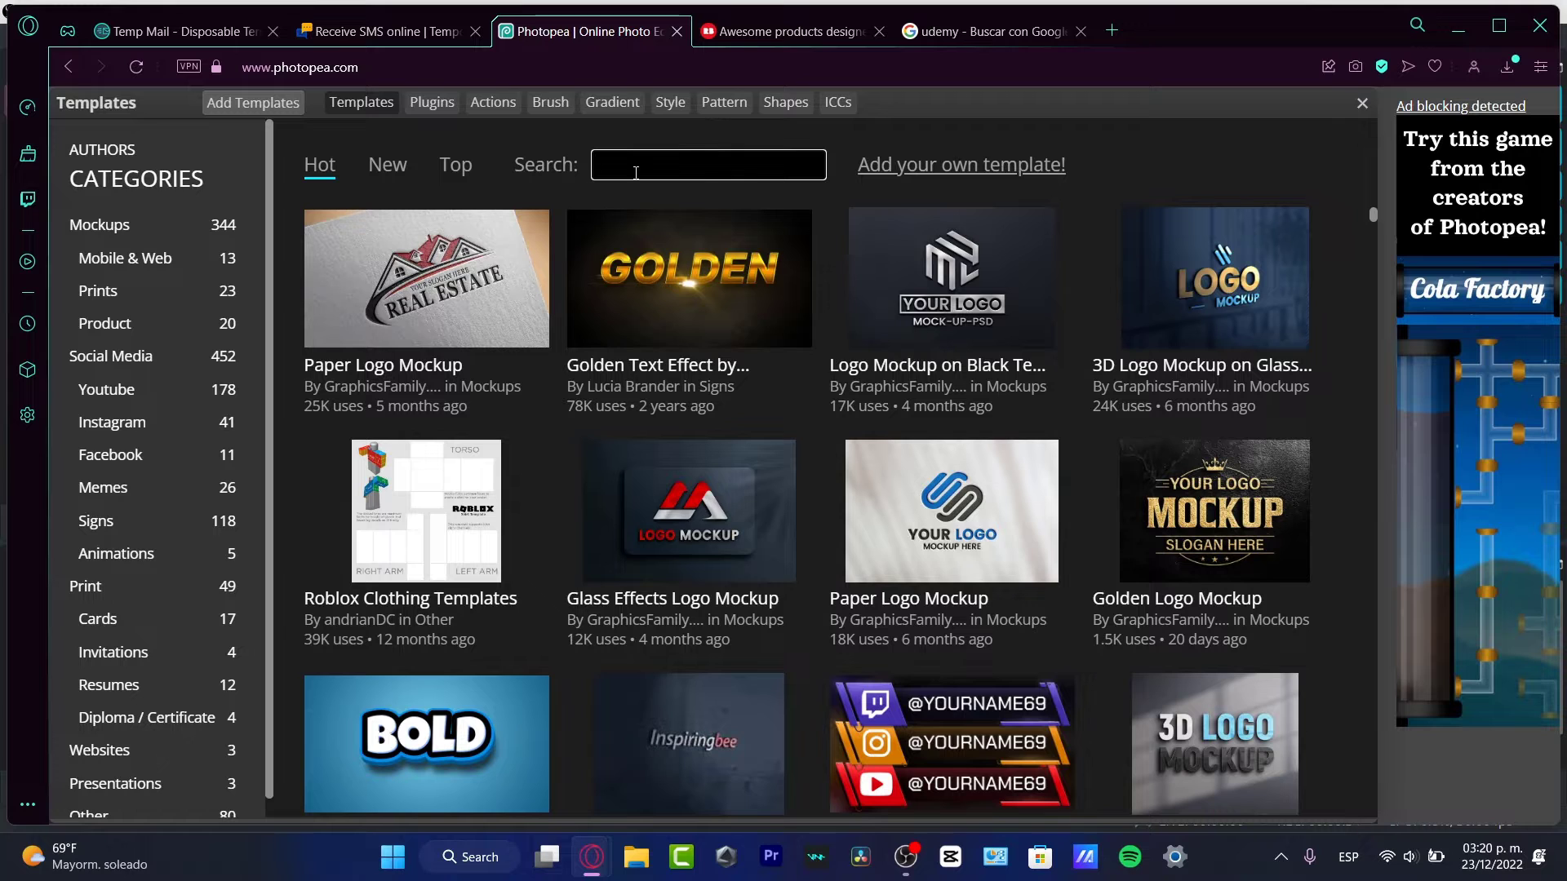
text(t)
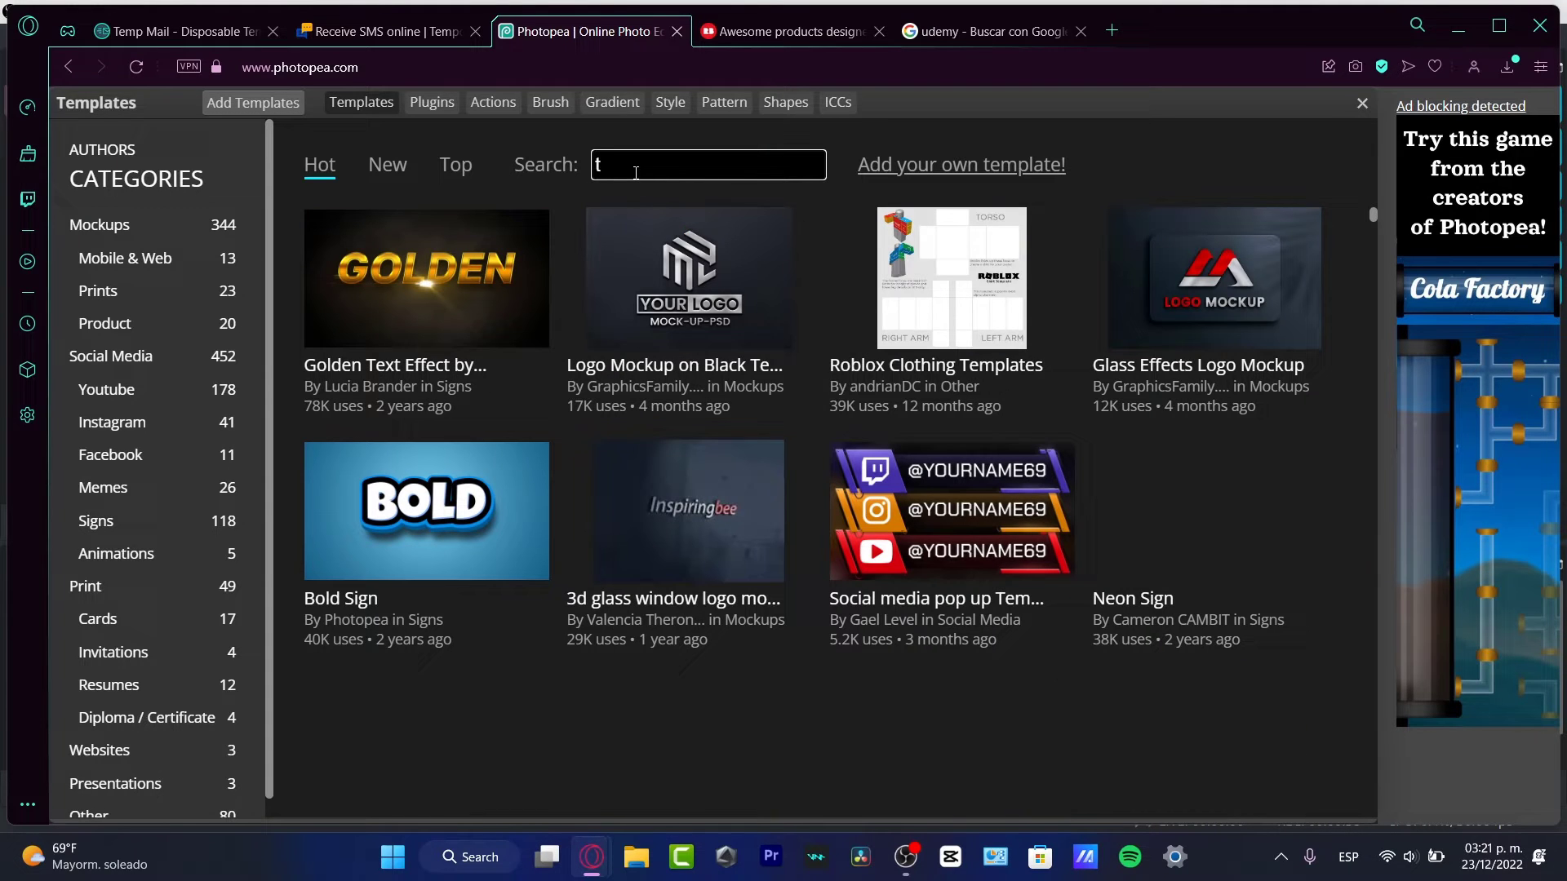
key(BackSpace)
text(shir)
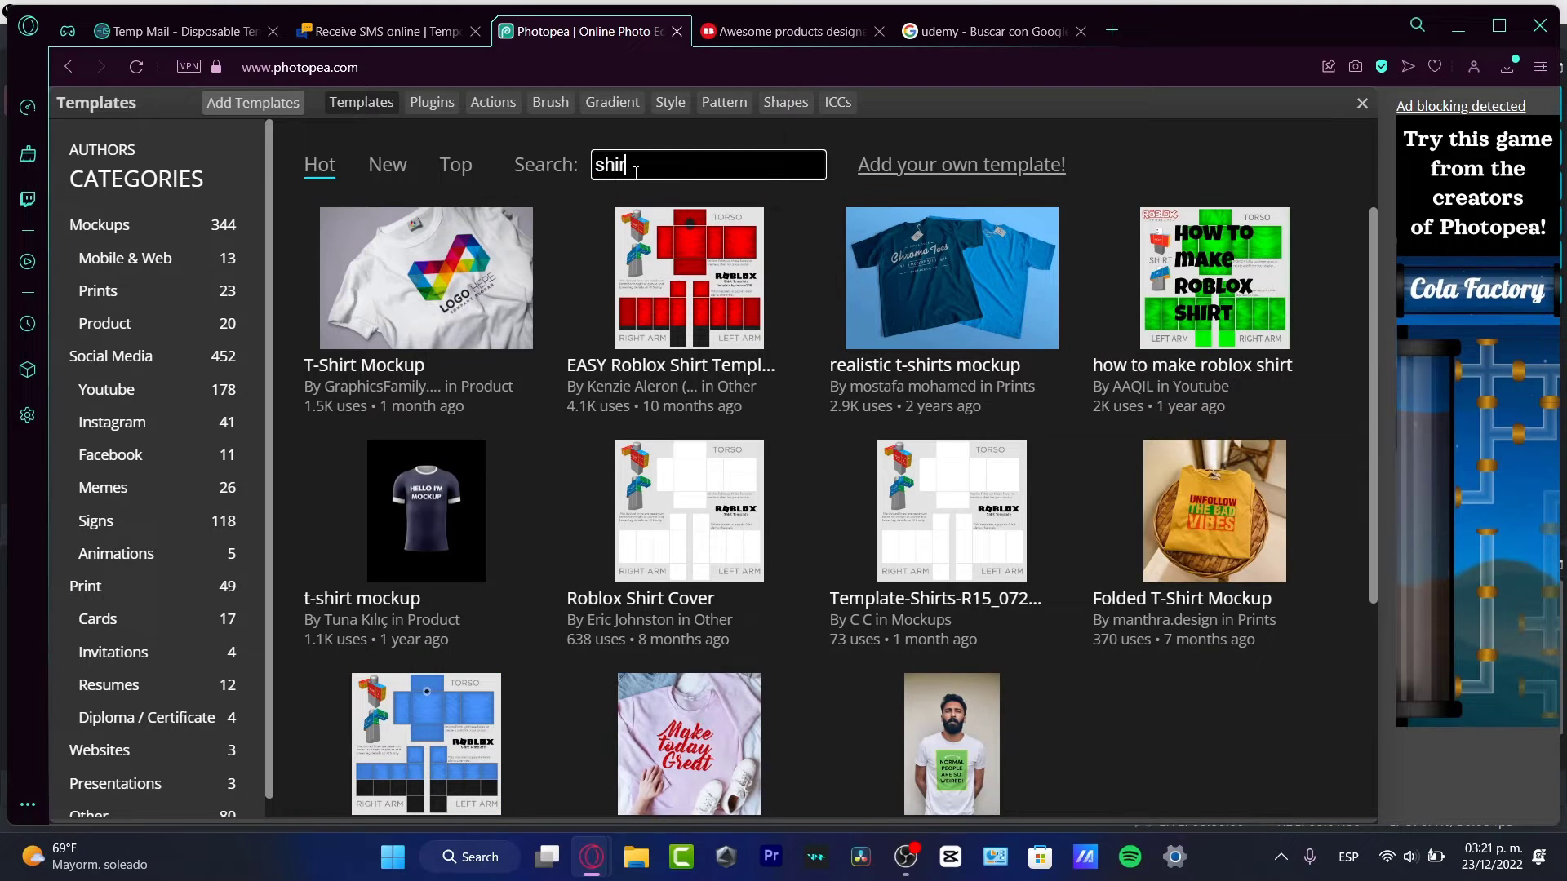
text(t)
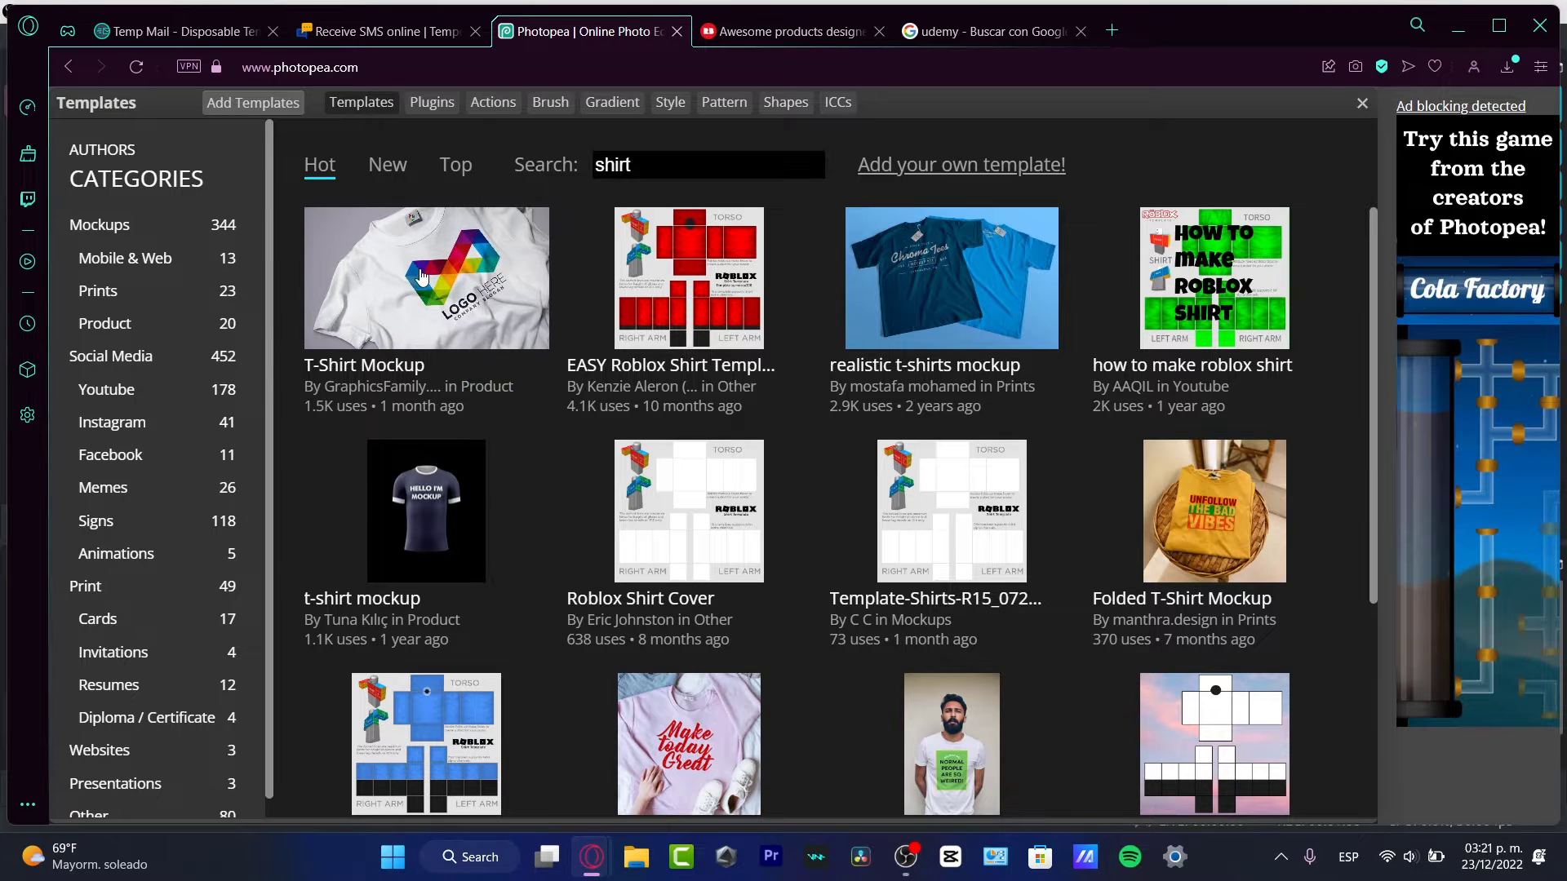
click(416, 274)
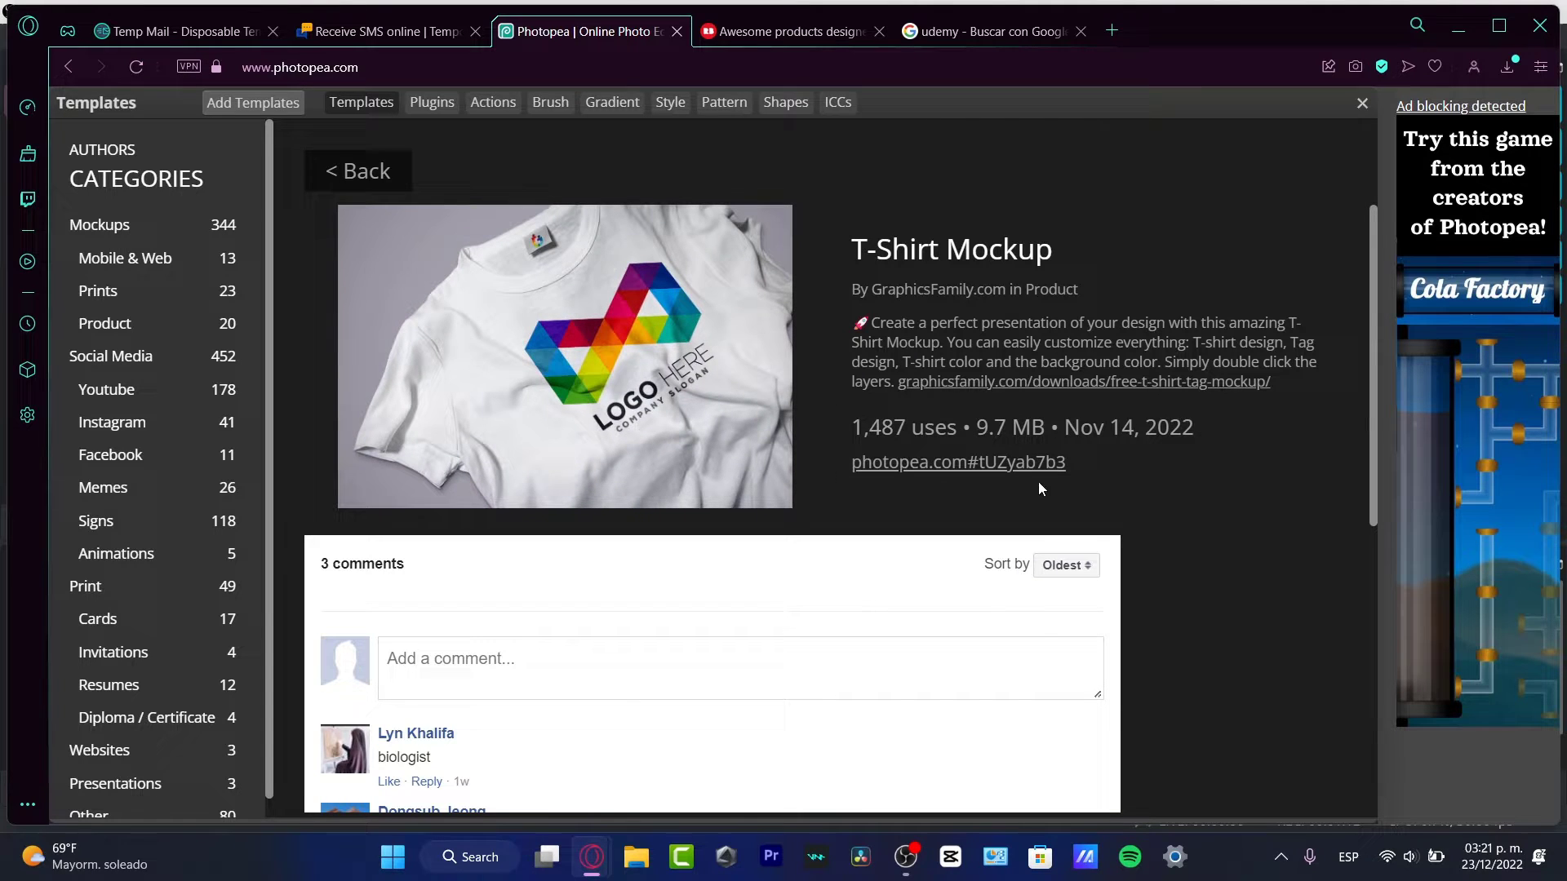
drag(964, 328, 1325, 365)
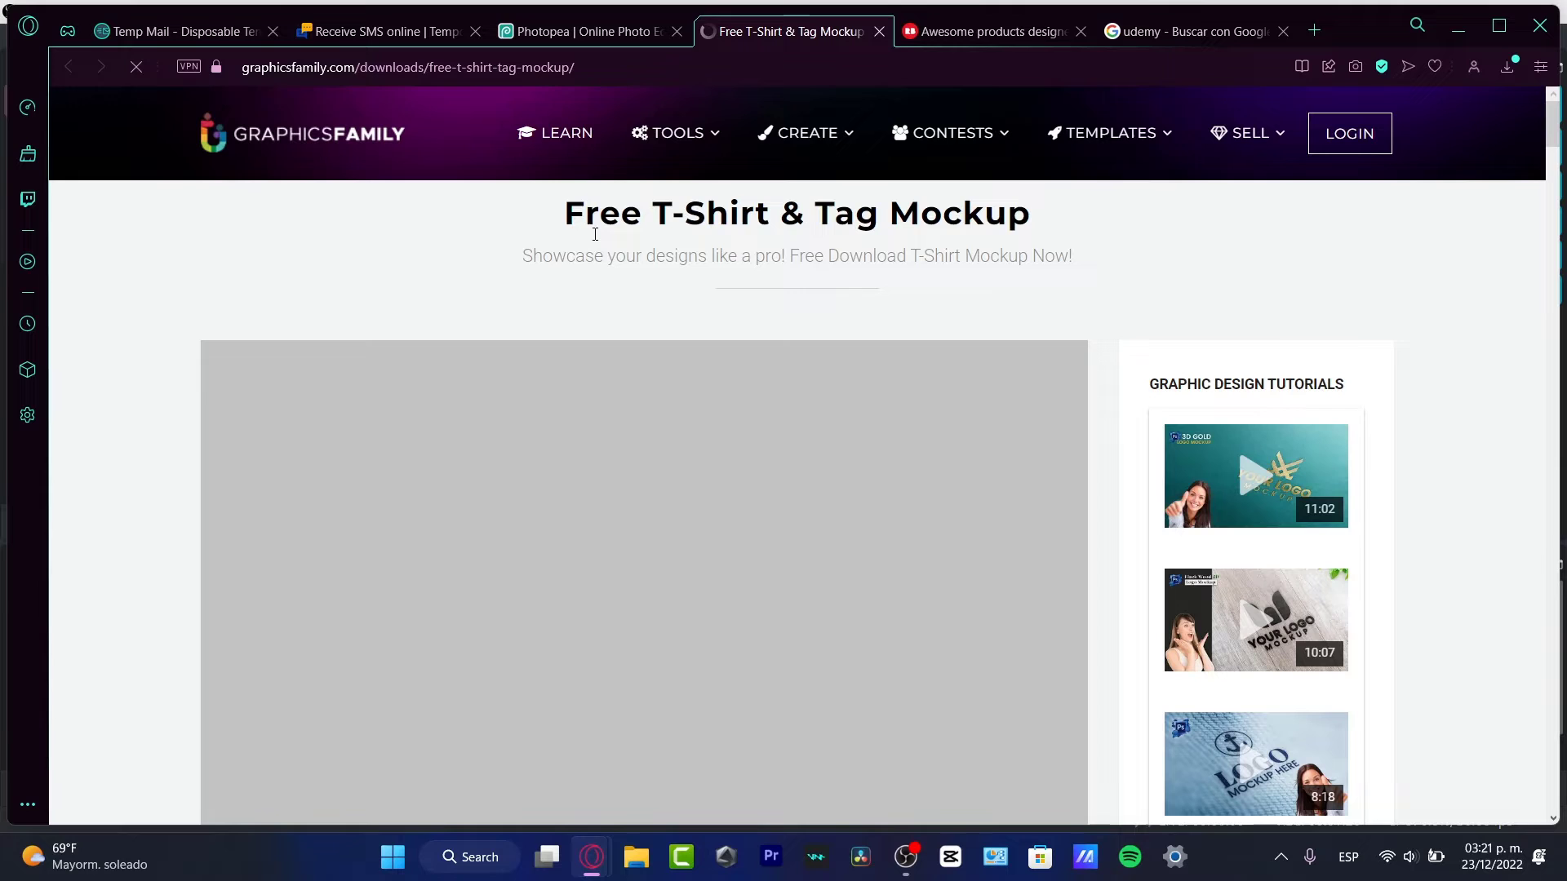
On the GraphicsFamily tab, scroll through the mockup page's 'How to use it' download steps
click(604, 35)
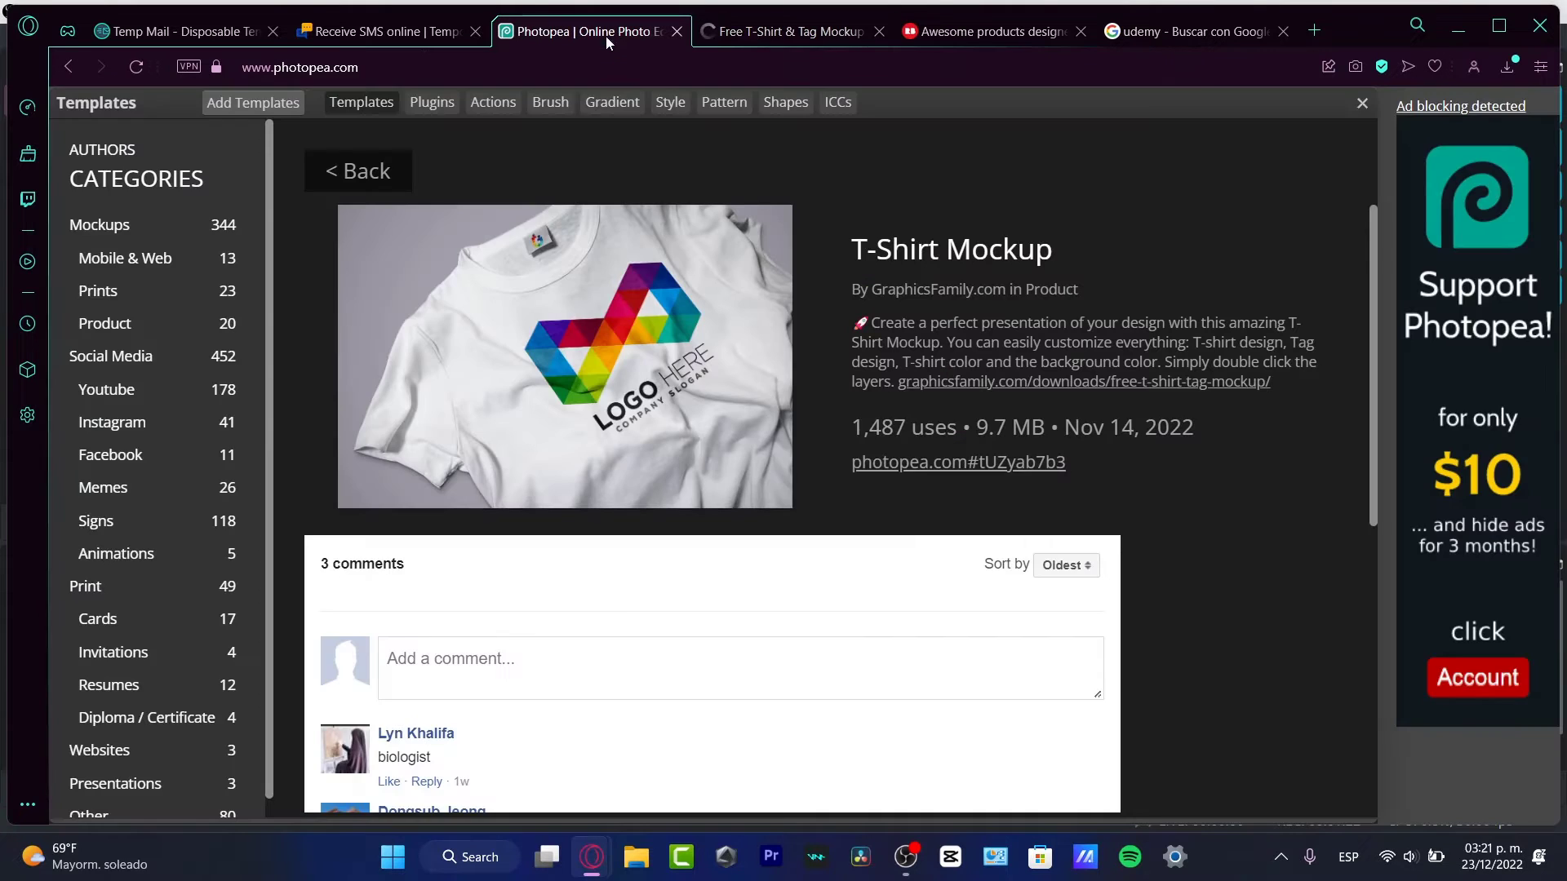
click(809, 35)
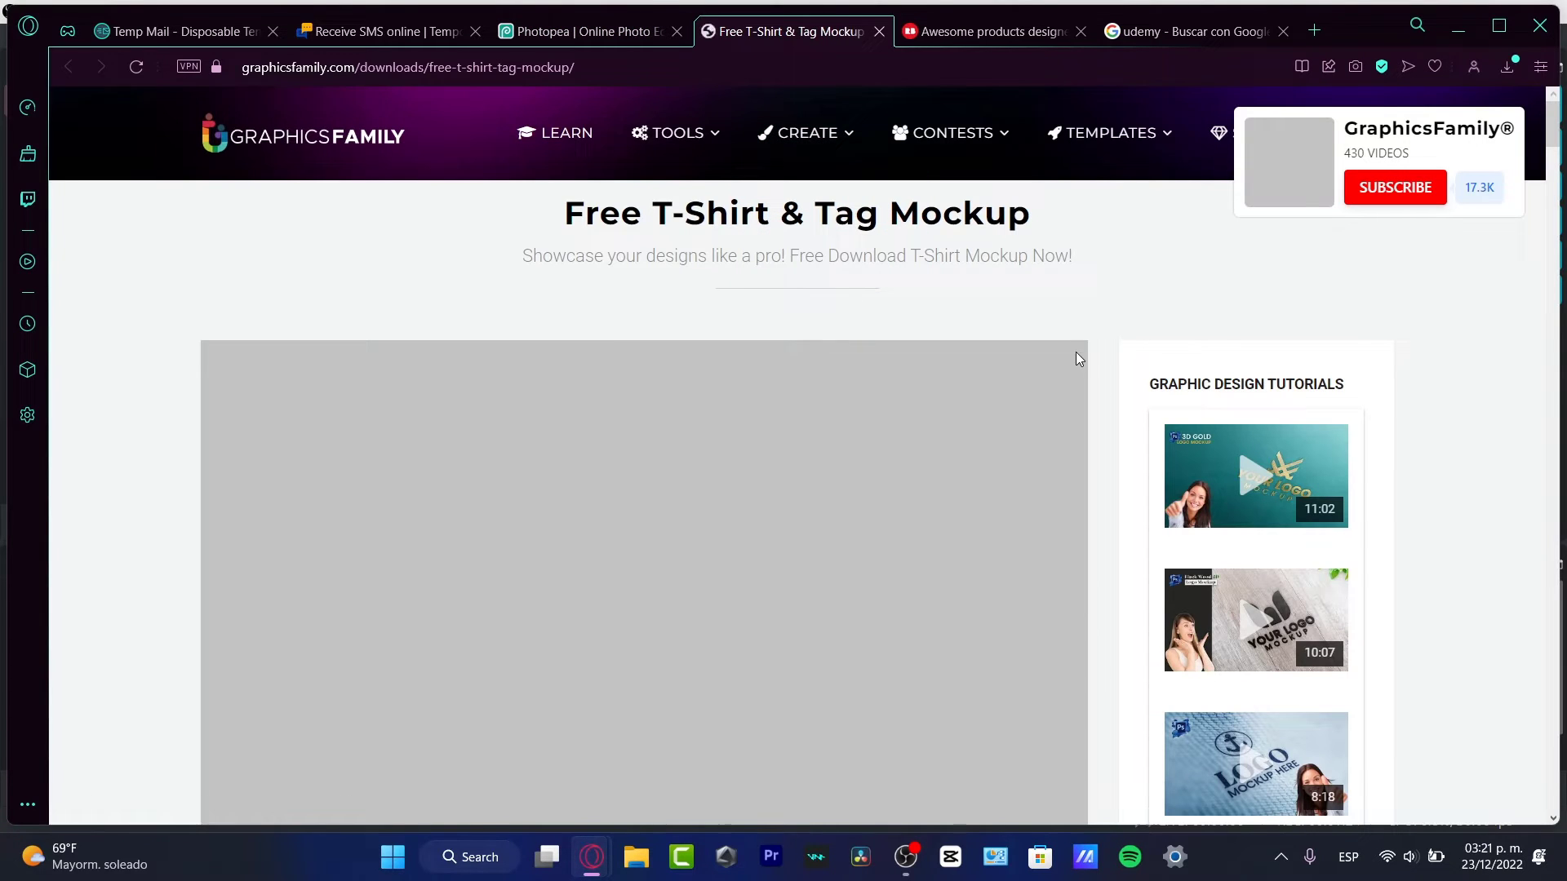
scroll(994, 326, down, 5)
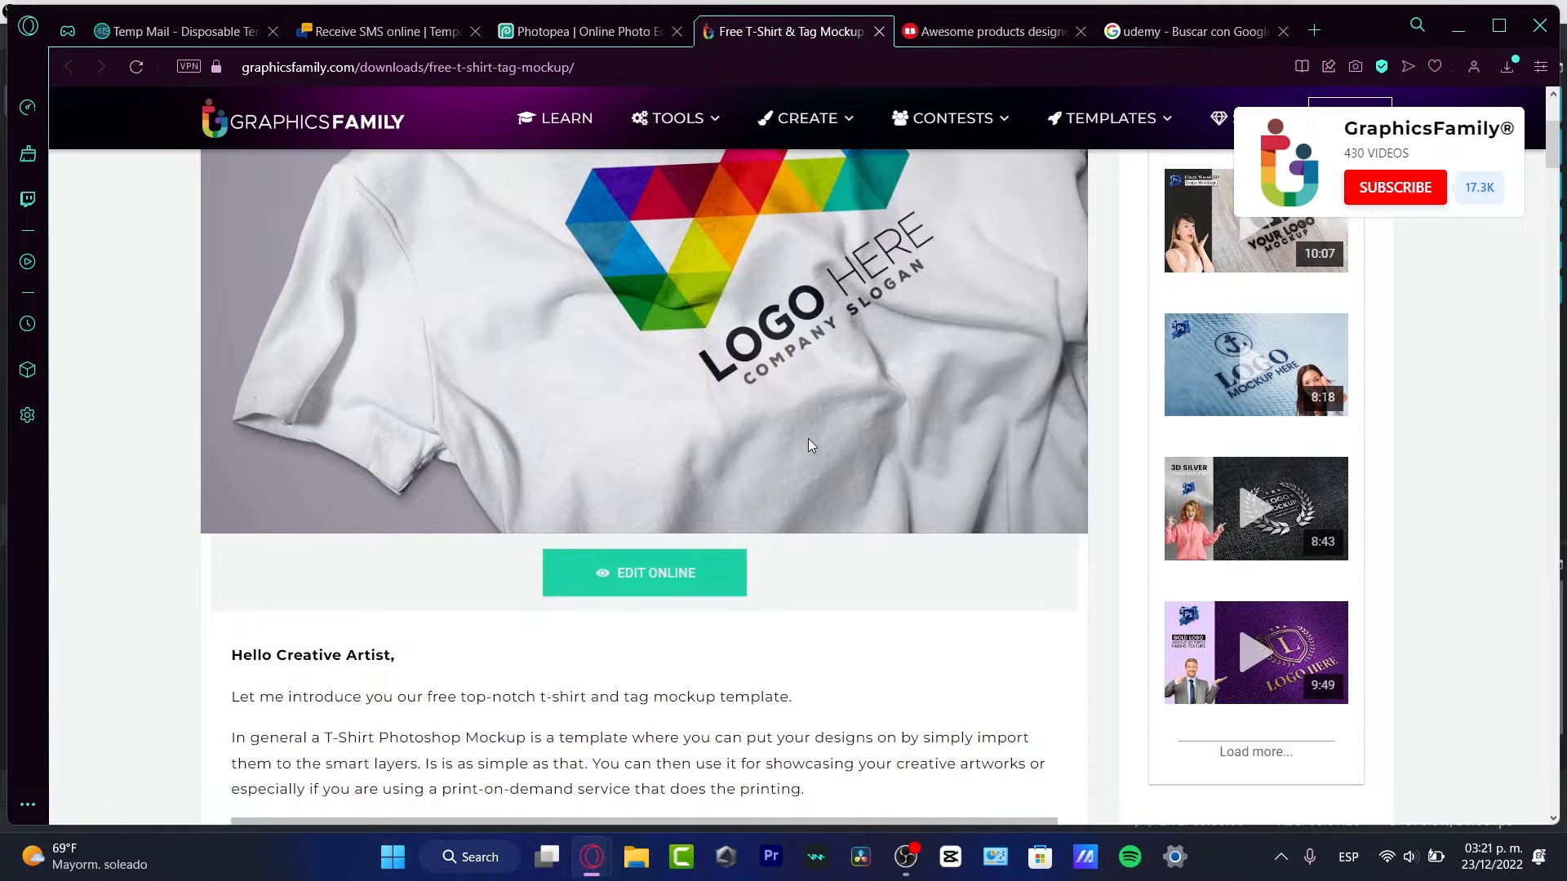
scroll(682, 594, down, 8)
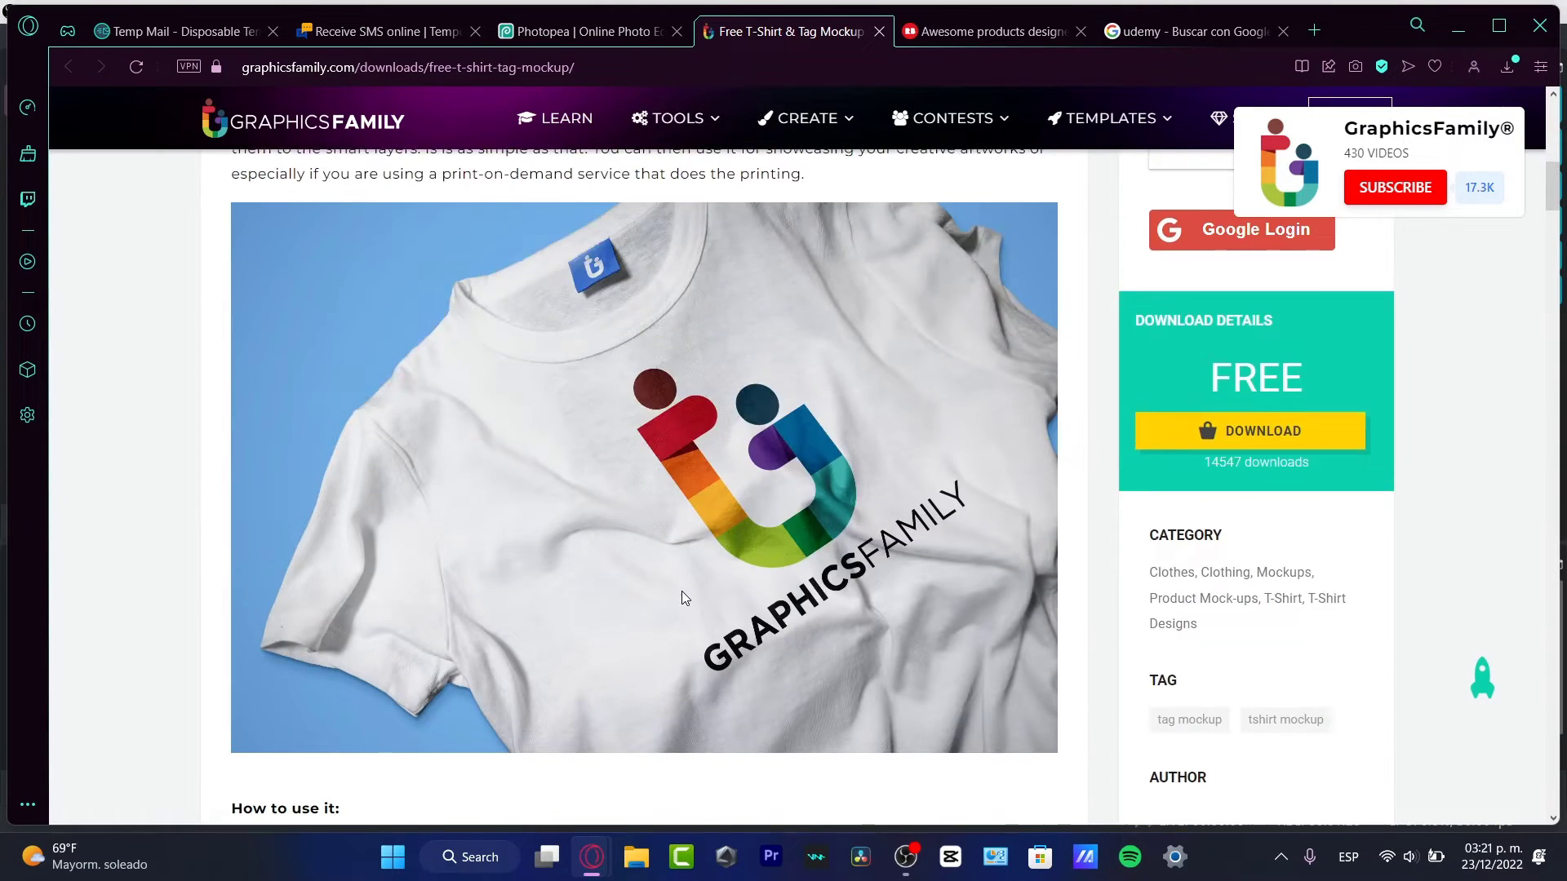
scroll(682, 592, down, 8)
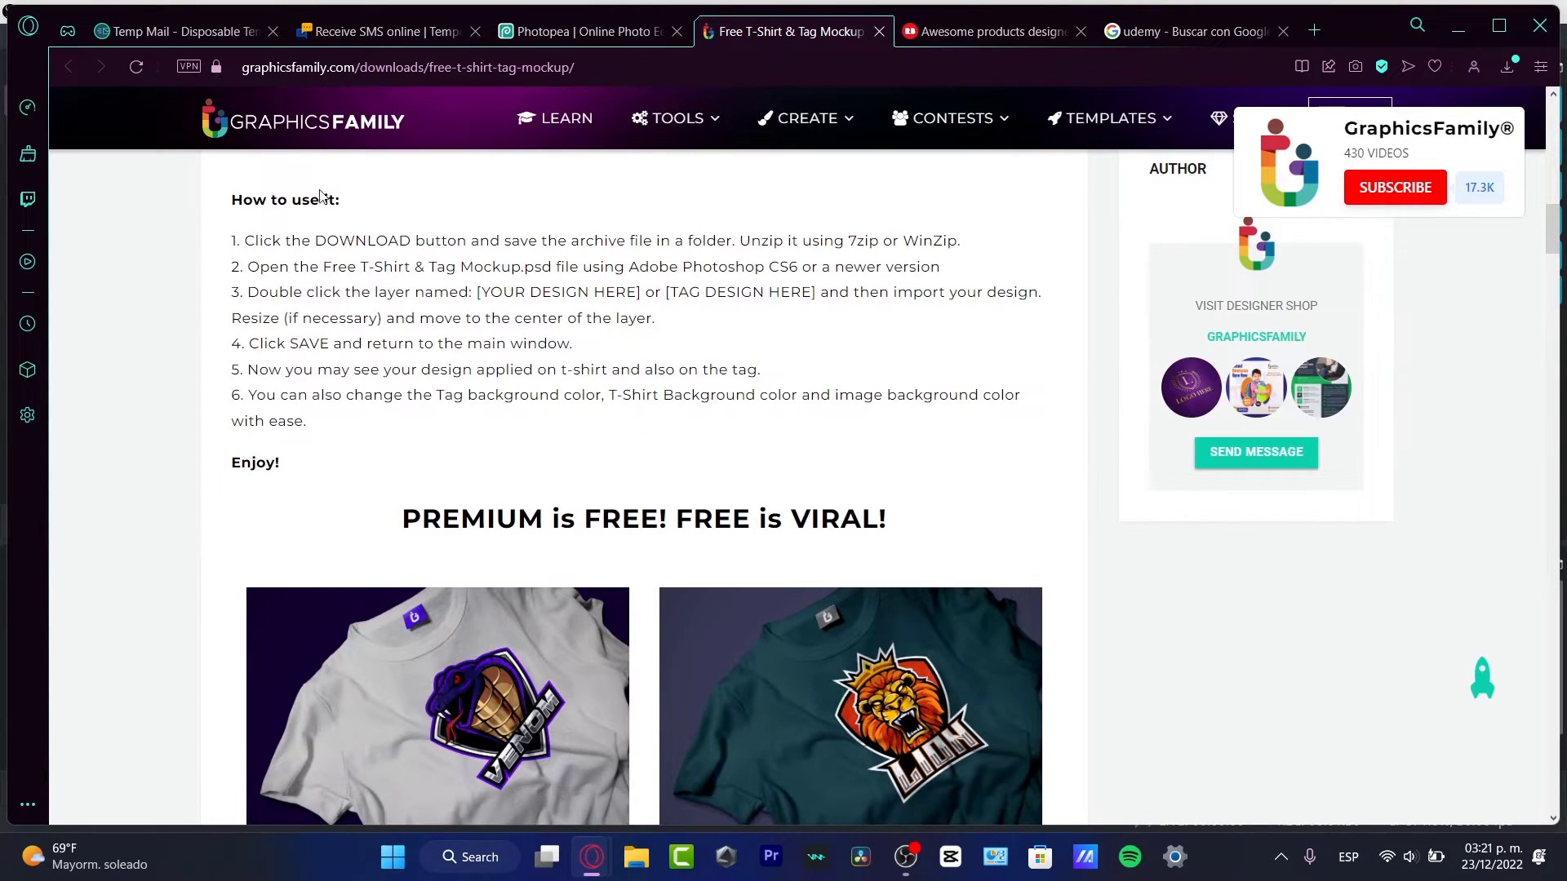
drag(318, 245, 729, 288)
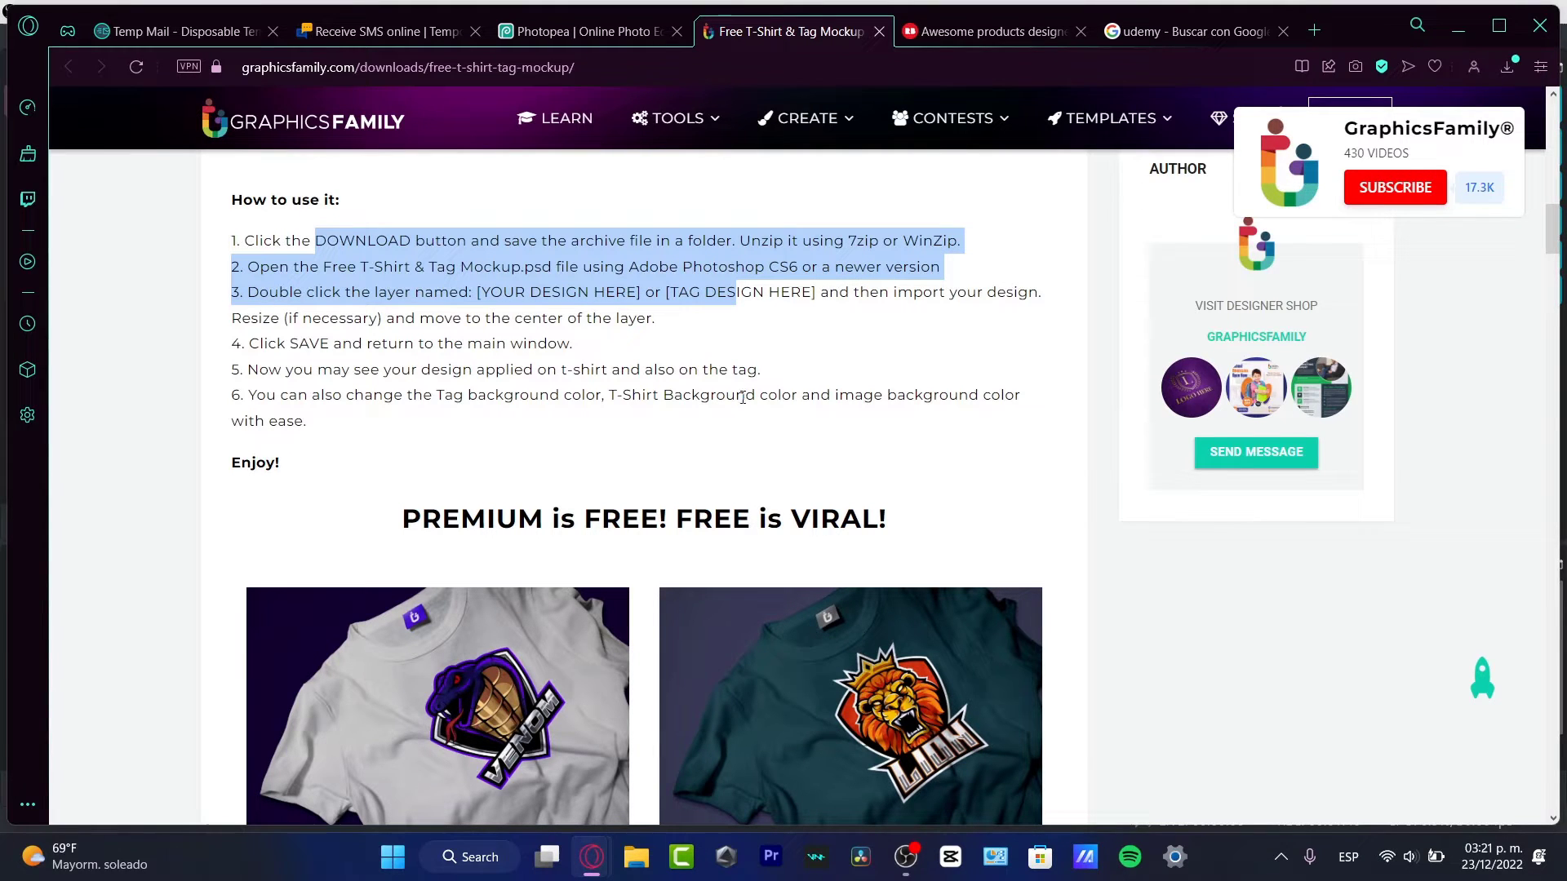
scroll(704, 364, up, 1)
scroll(702, 365, down, 10)
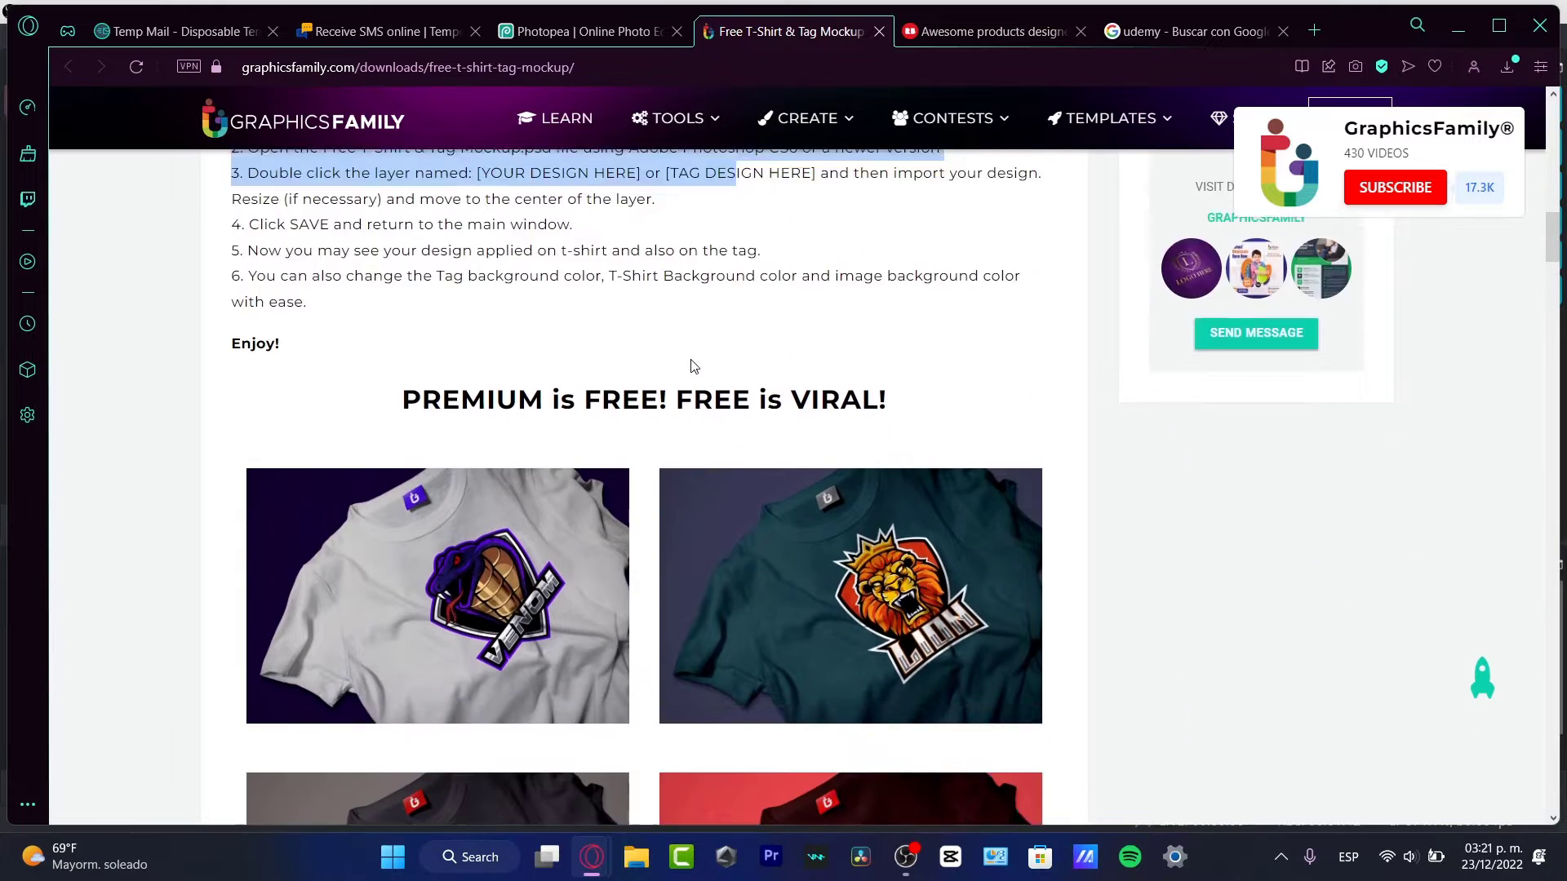
scroll(697, 366, down, 3)
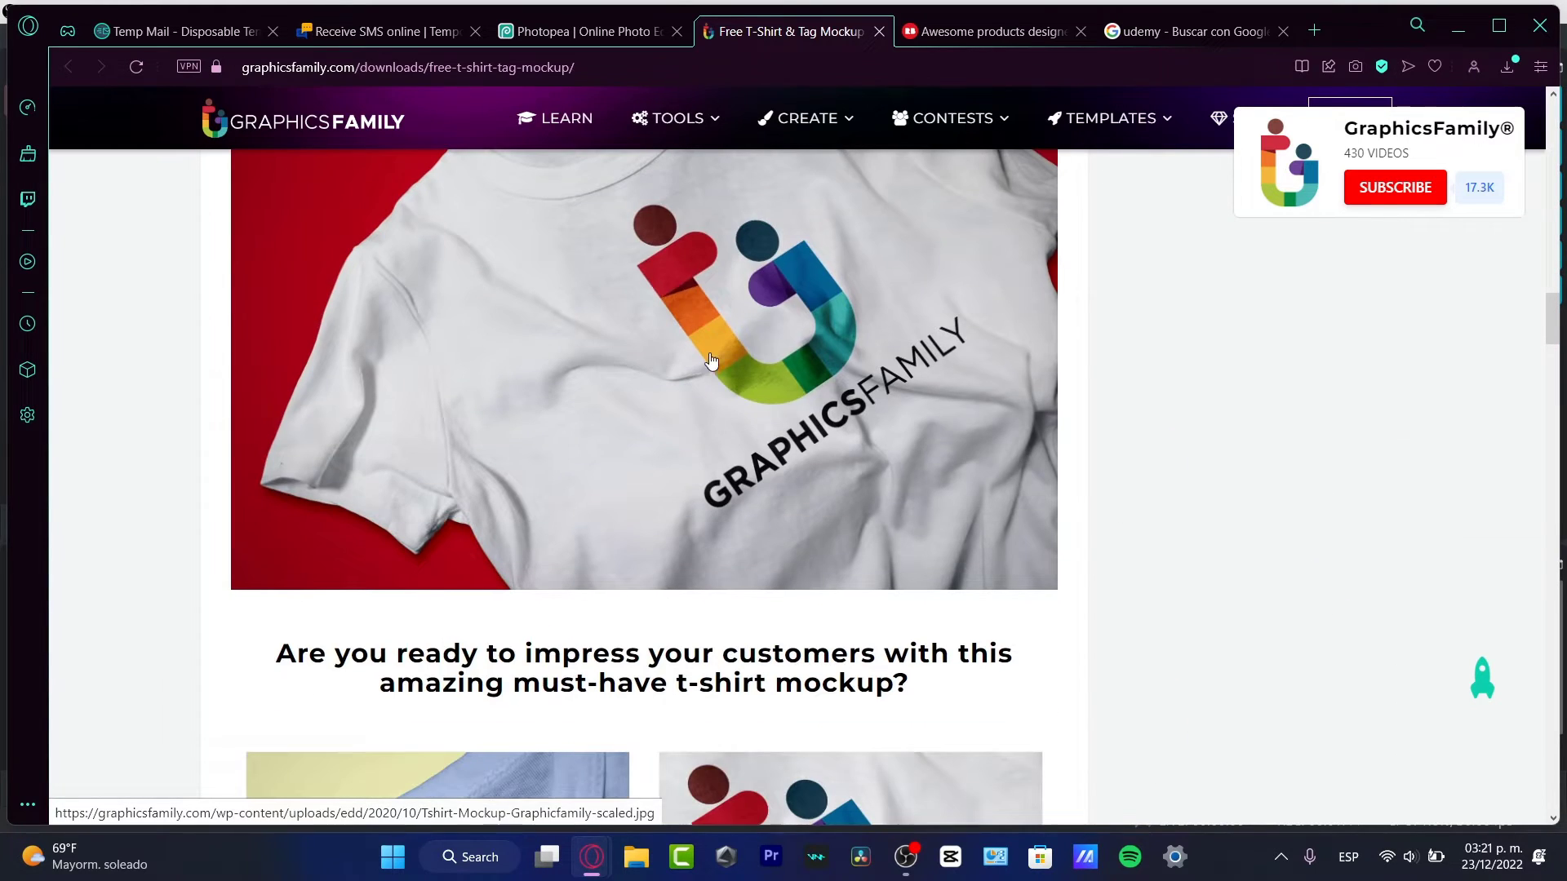
scroll(1101, 478, down, 6)
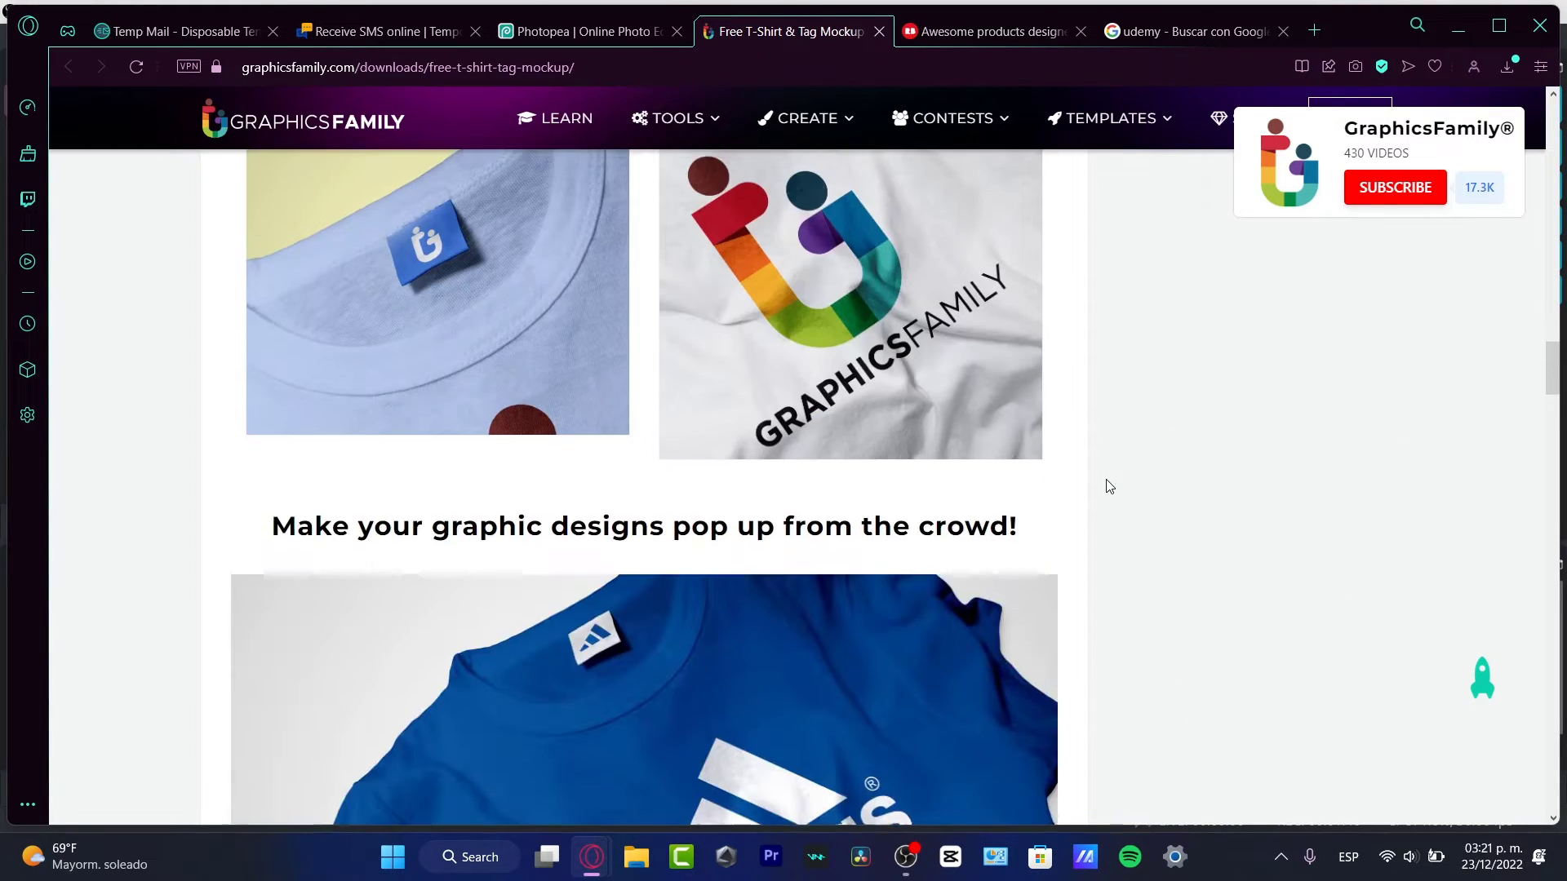
Go back to Photopea and close the Templates panel to reach the home screen
click(566, 42)
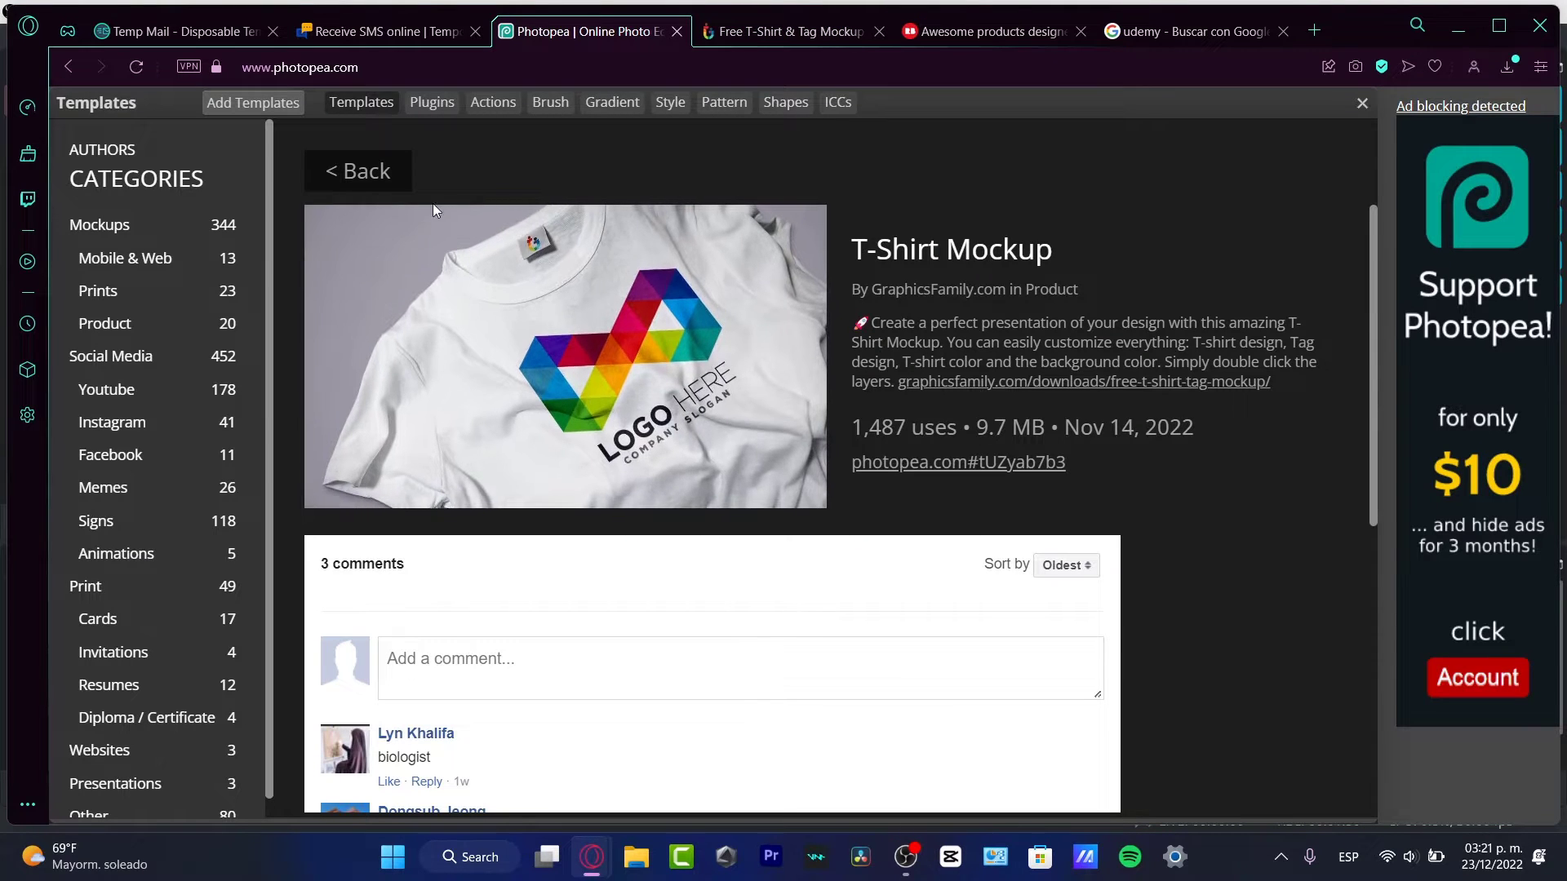
scroll(1175, 311, down, 5)
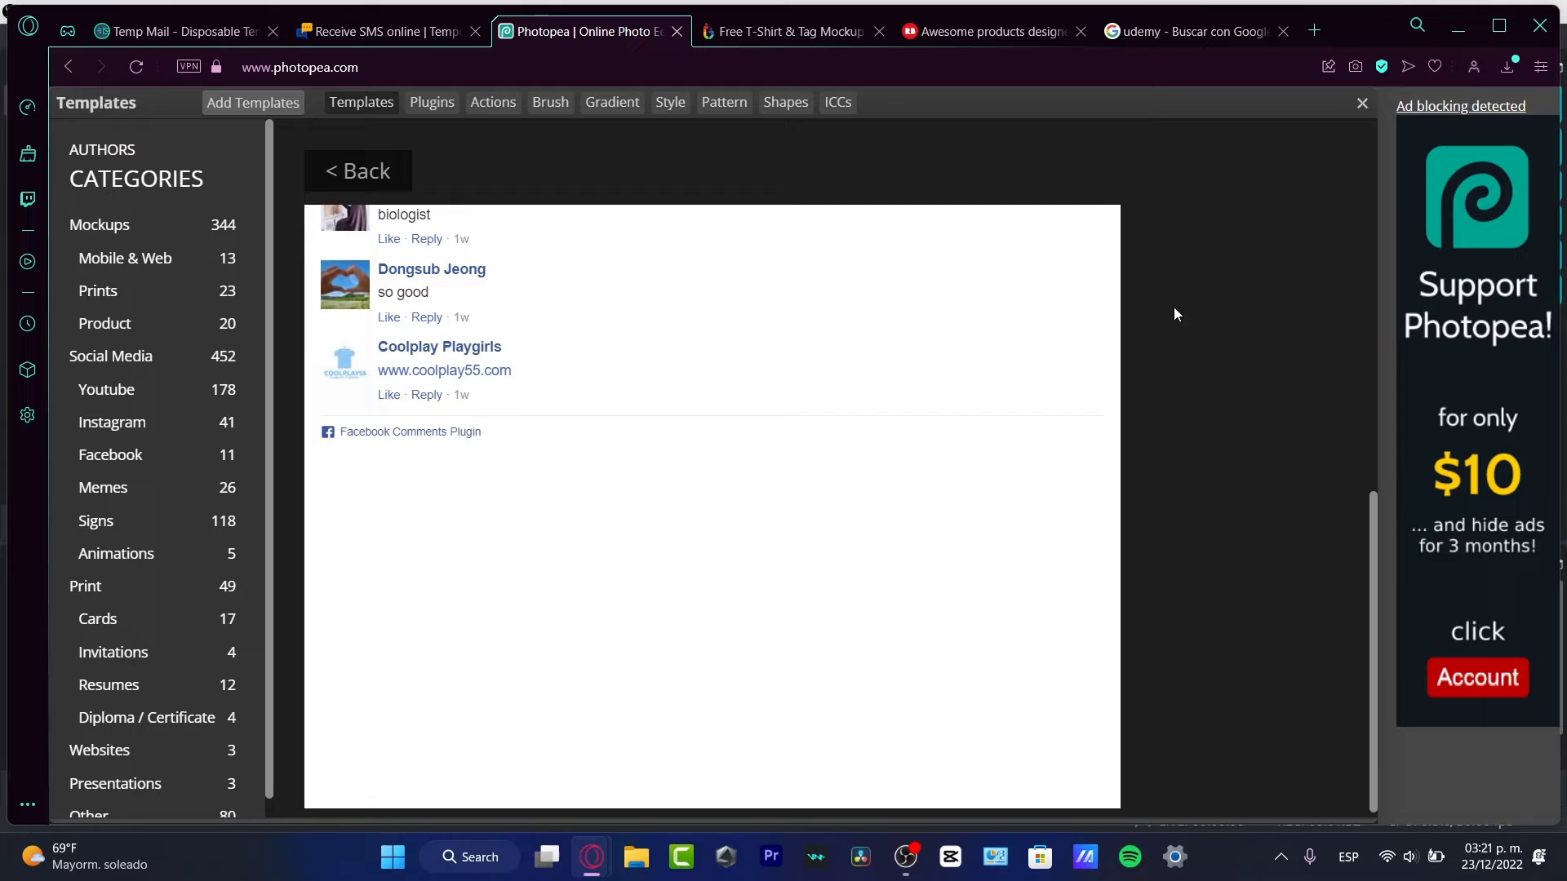
scroll(1176, 311, up, 5)
click(1362, 104)
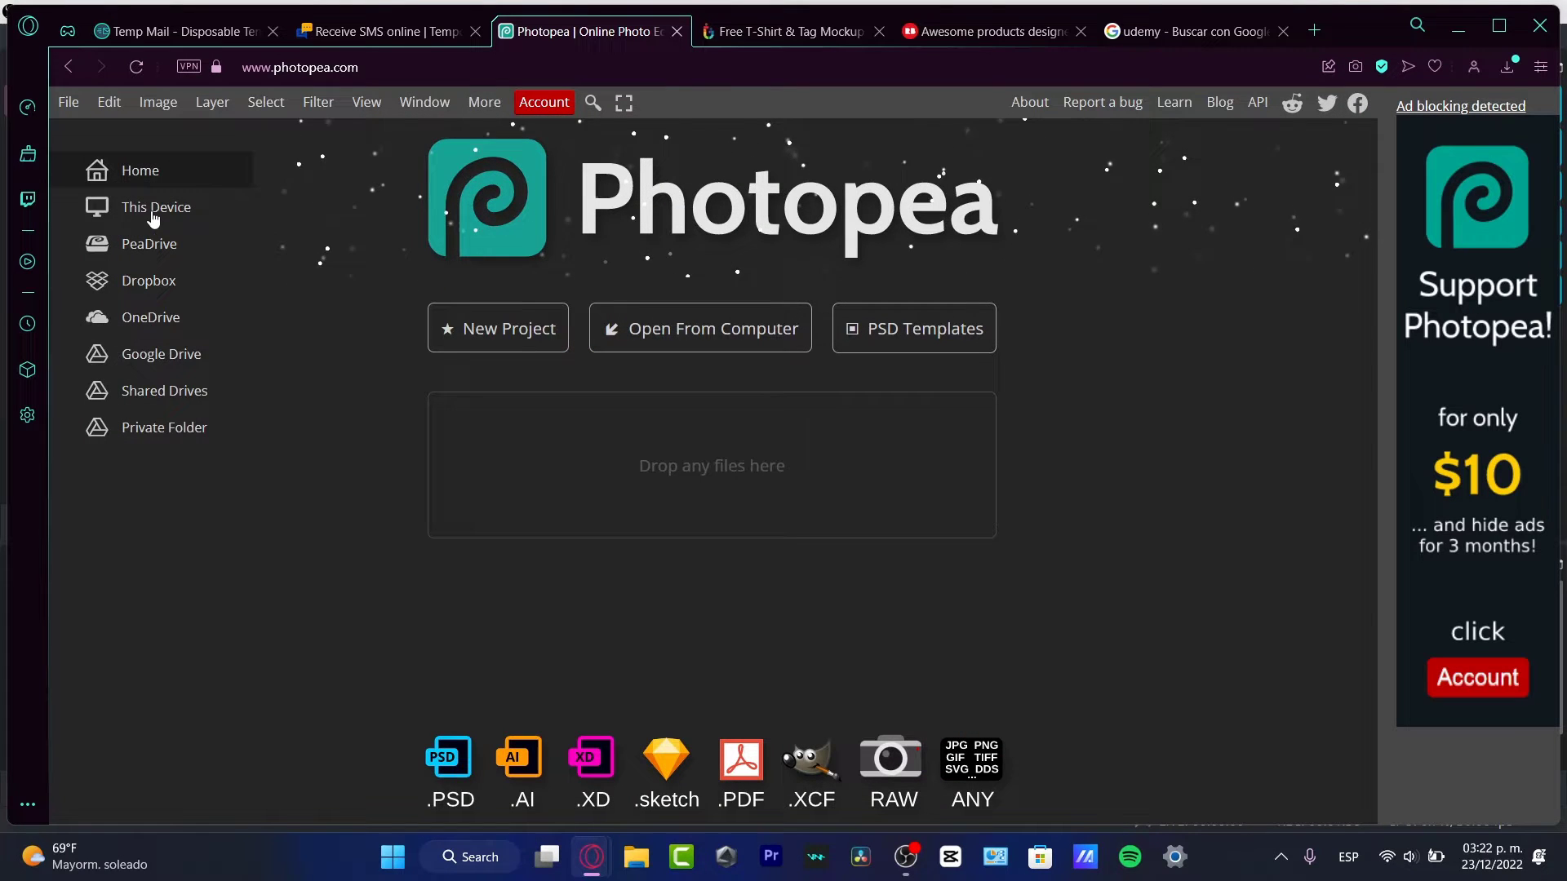
Create a new project using the FB Page Cover preset, 1640 × 664 px
click(469, 350)
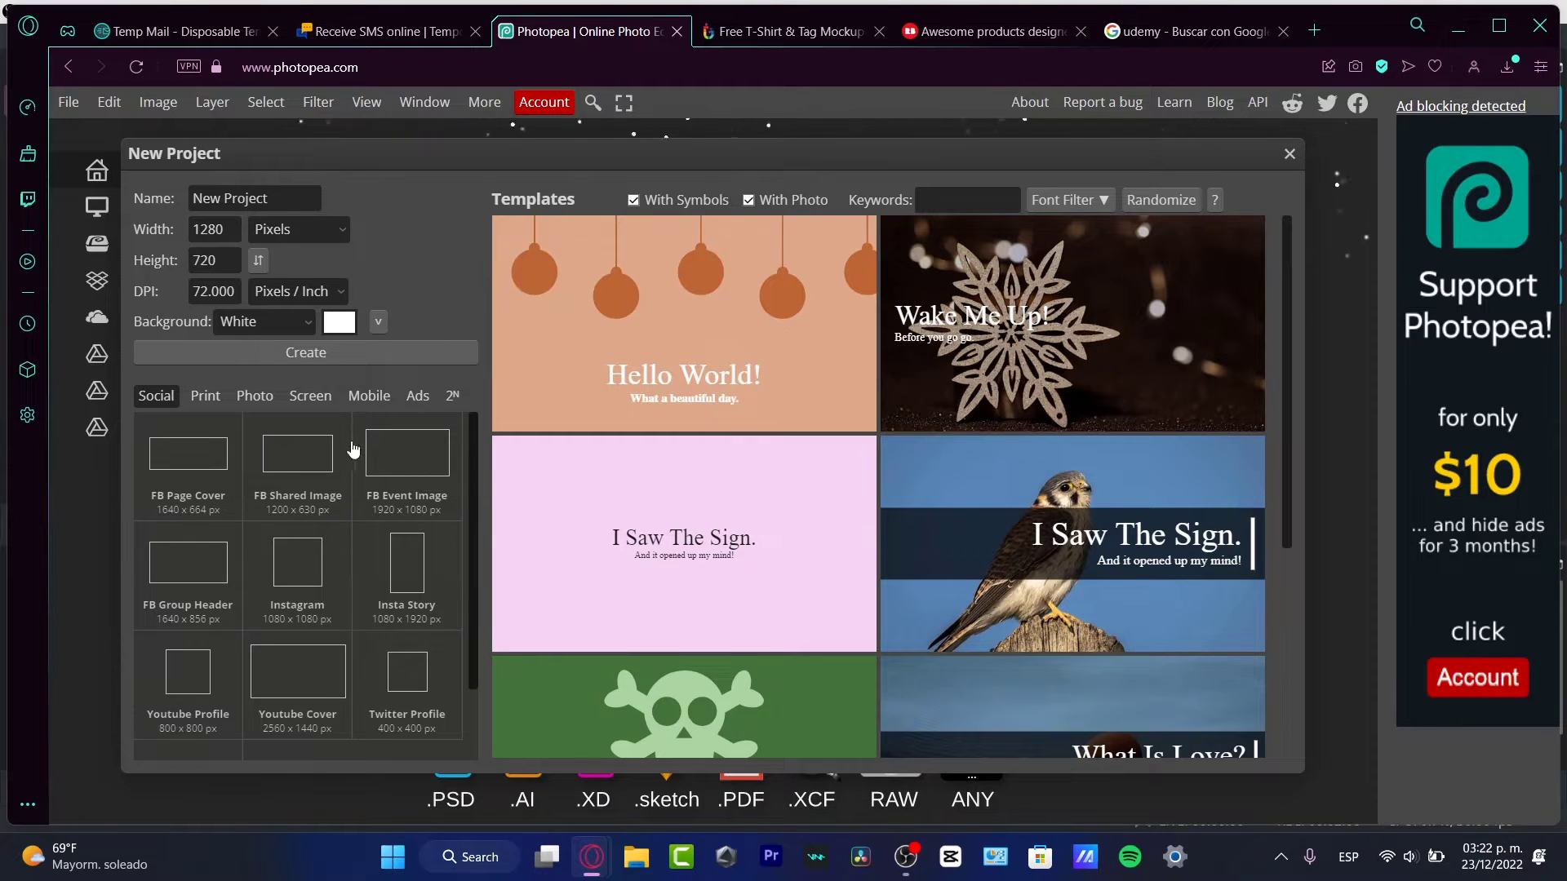
click(210, 464)
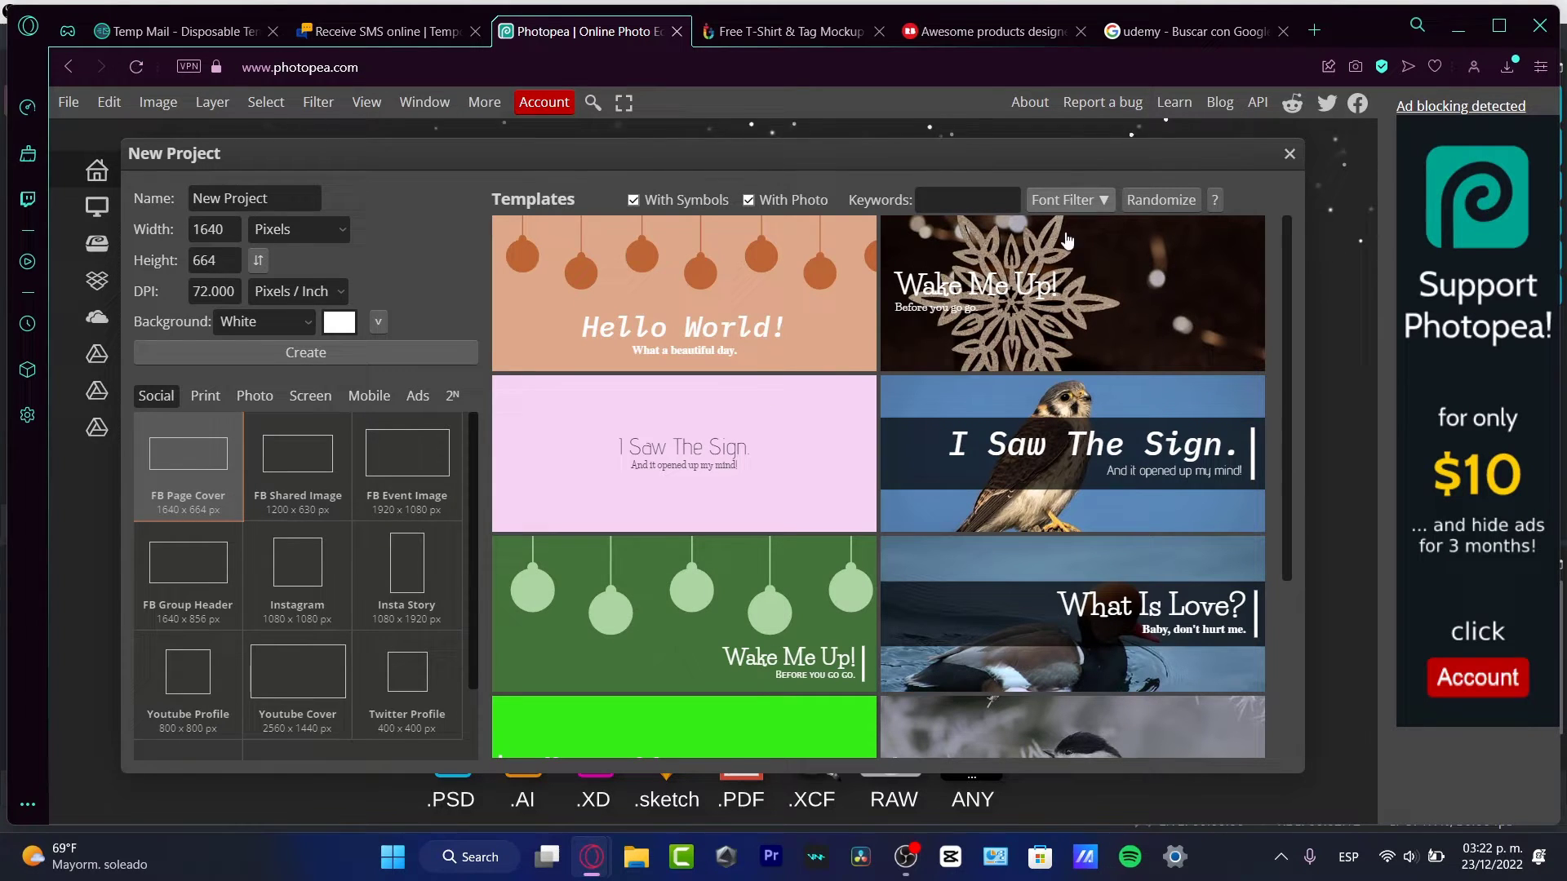
scroll(816, 449, down, 5)
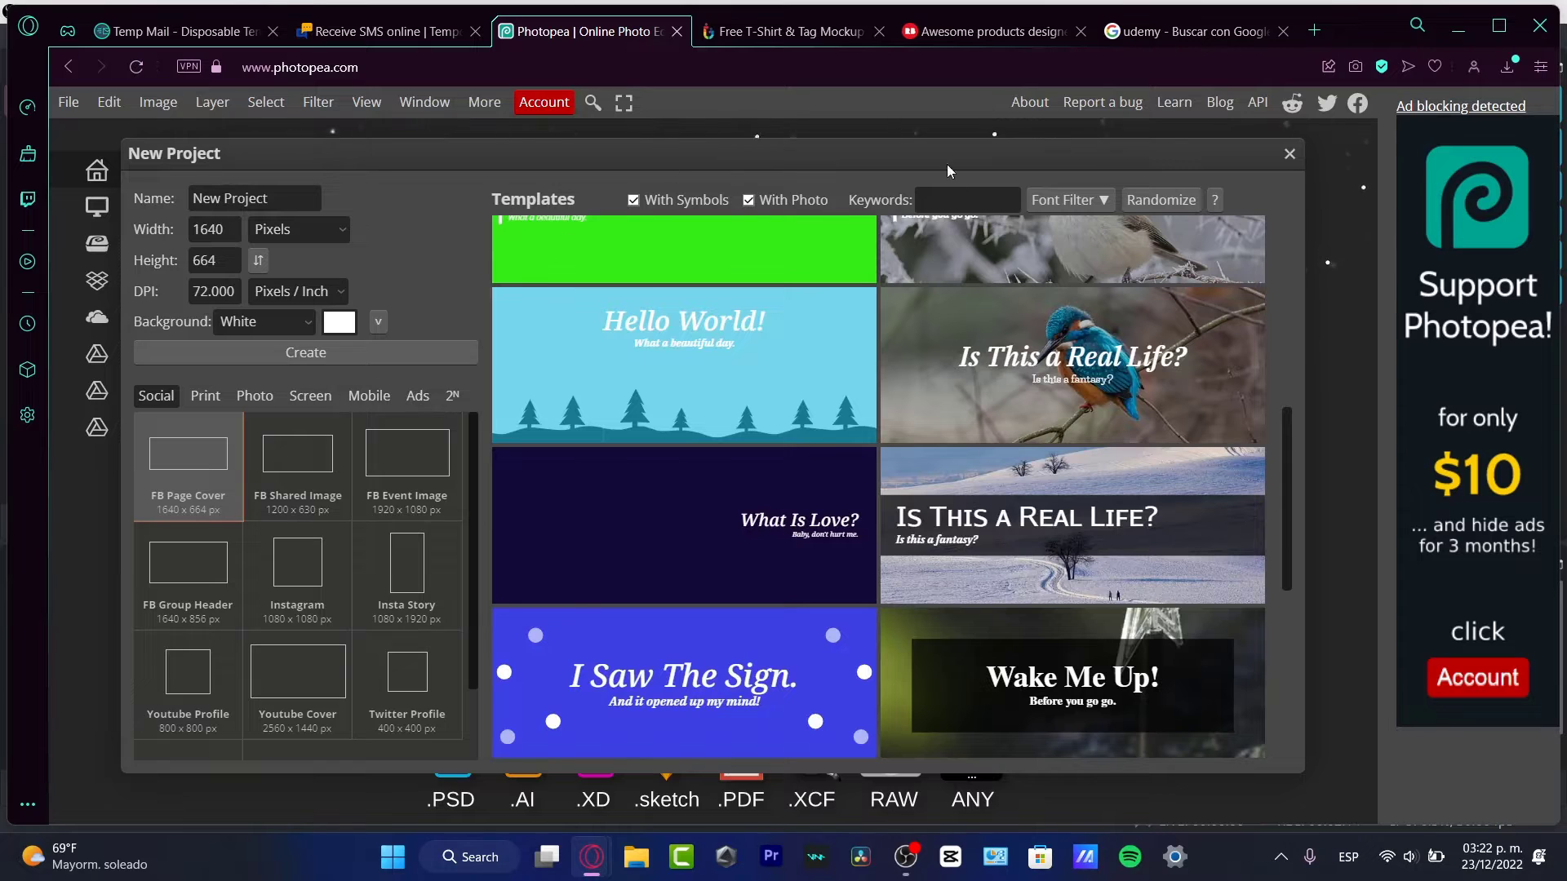
click(969, 196)
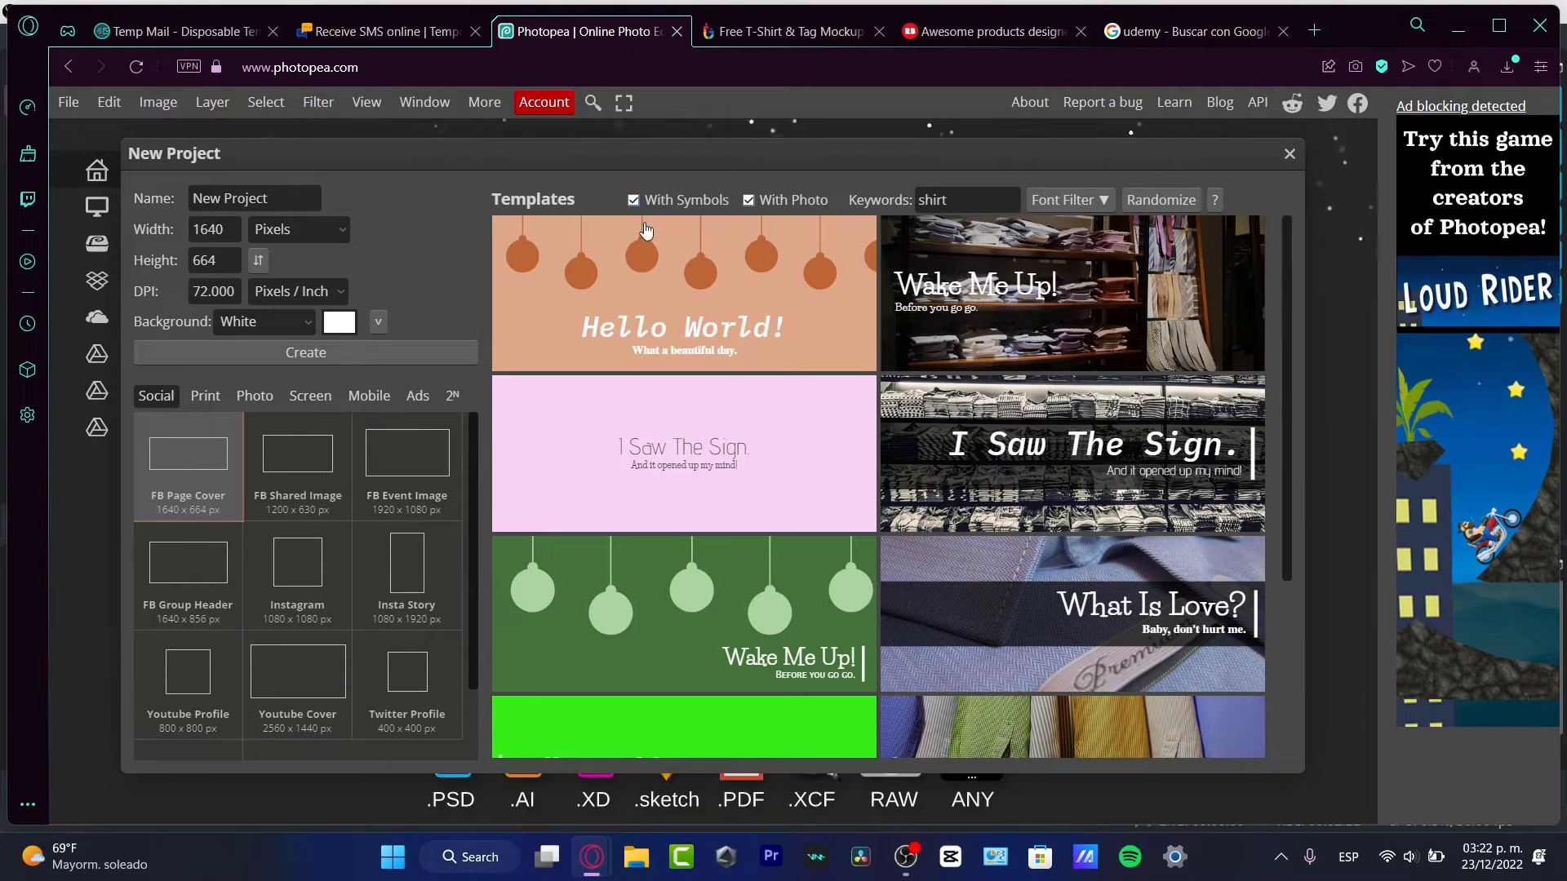
click(275, 364)
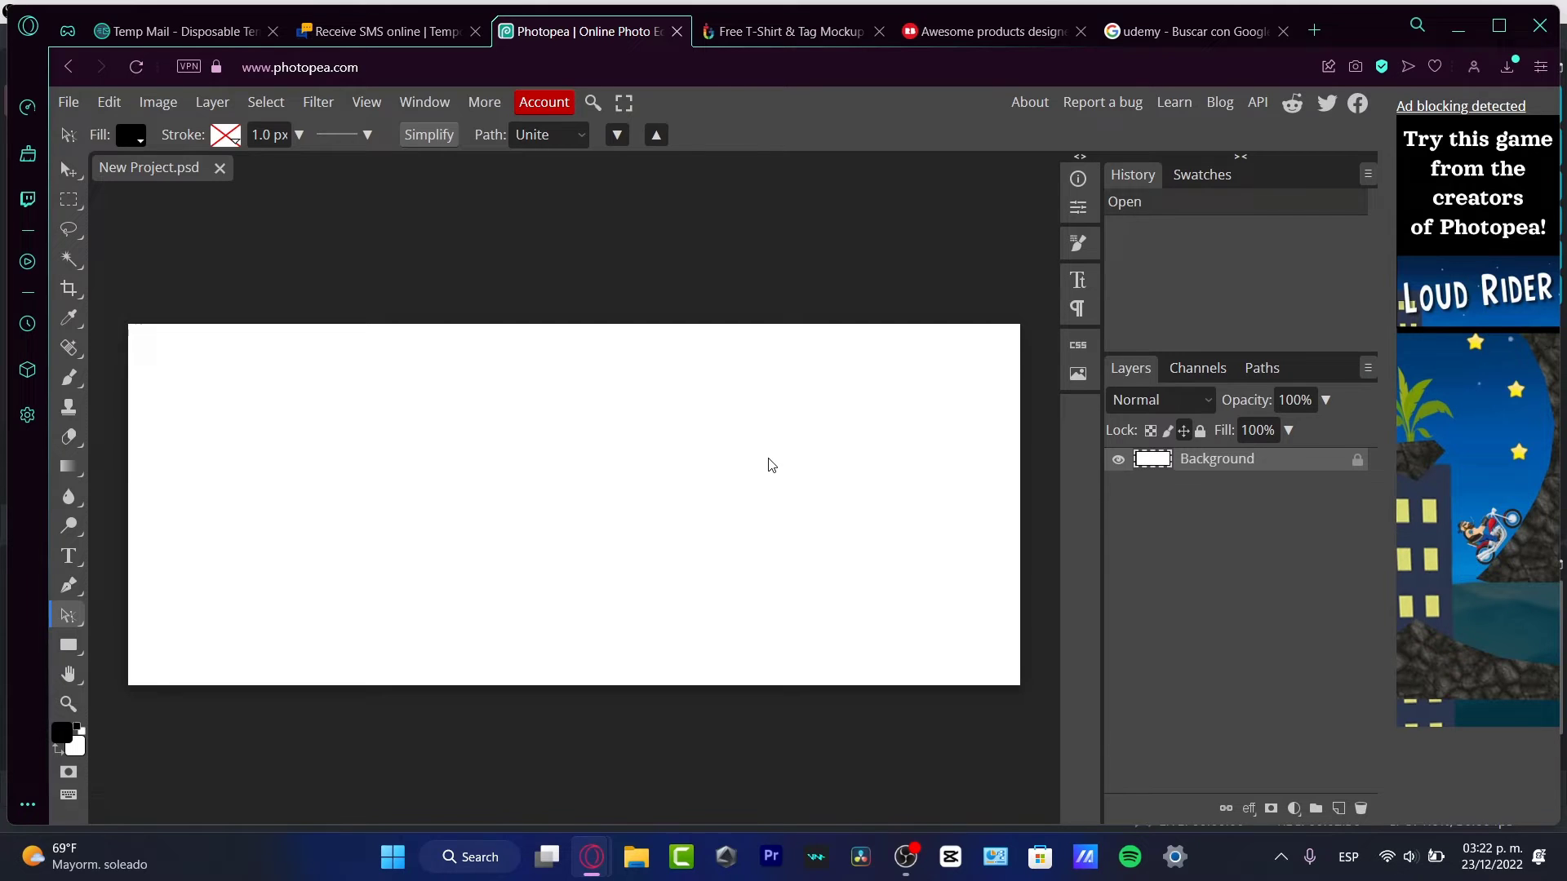
Add a new empty layer and hide the white Background layer
click(1339, 808)
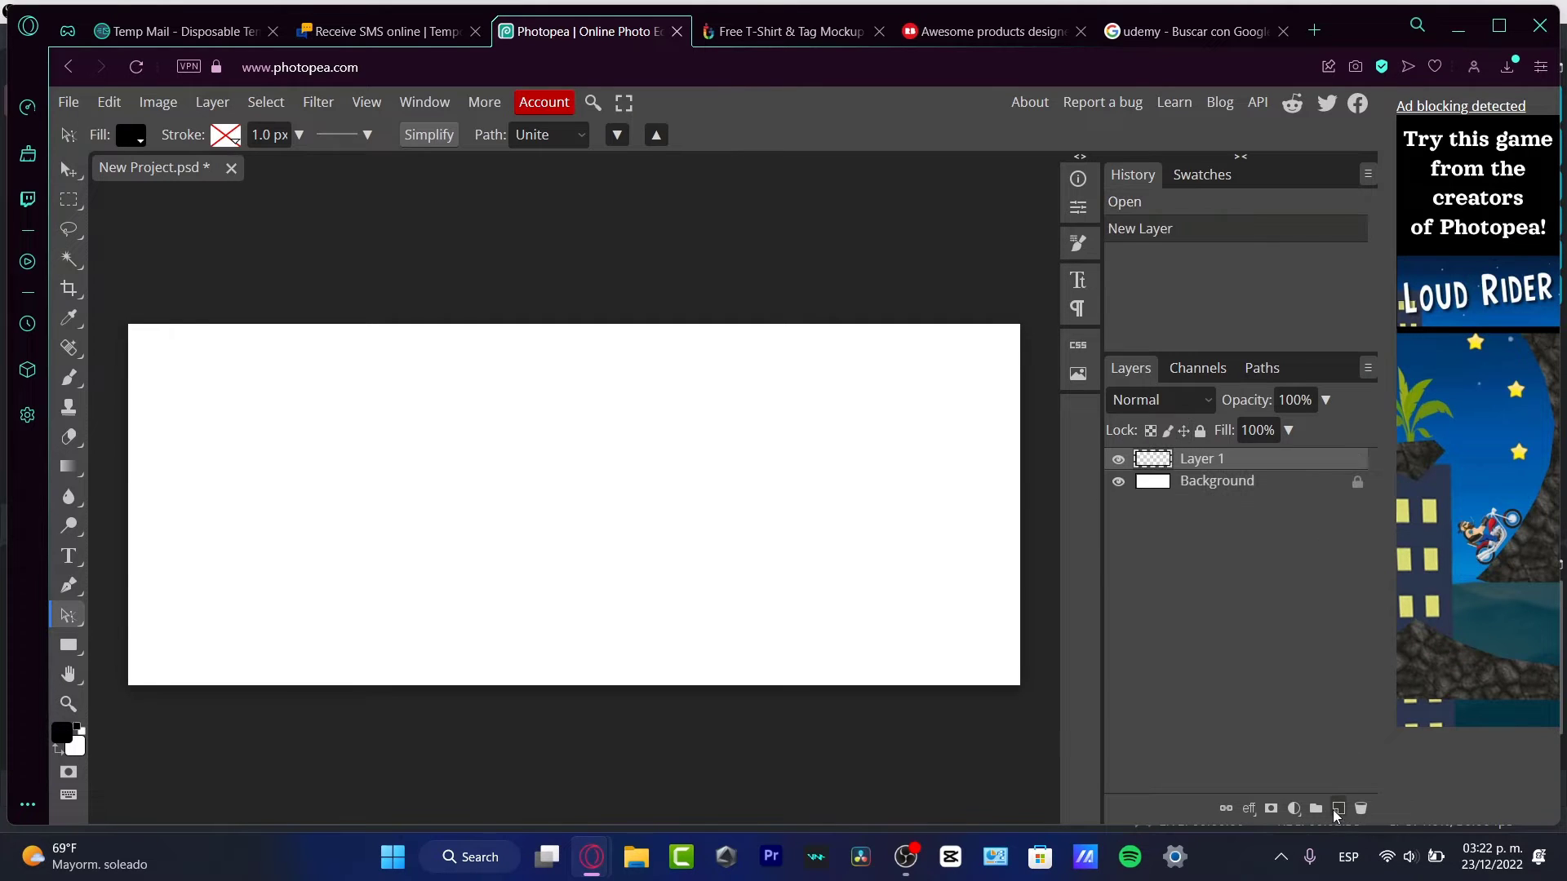
click(1118, 482)
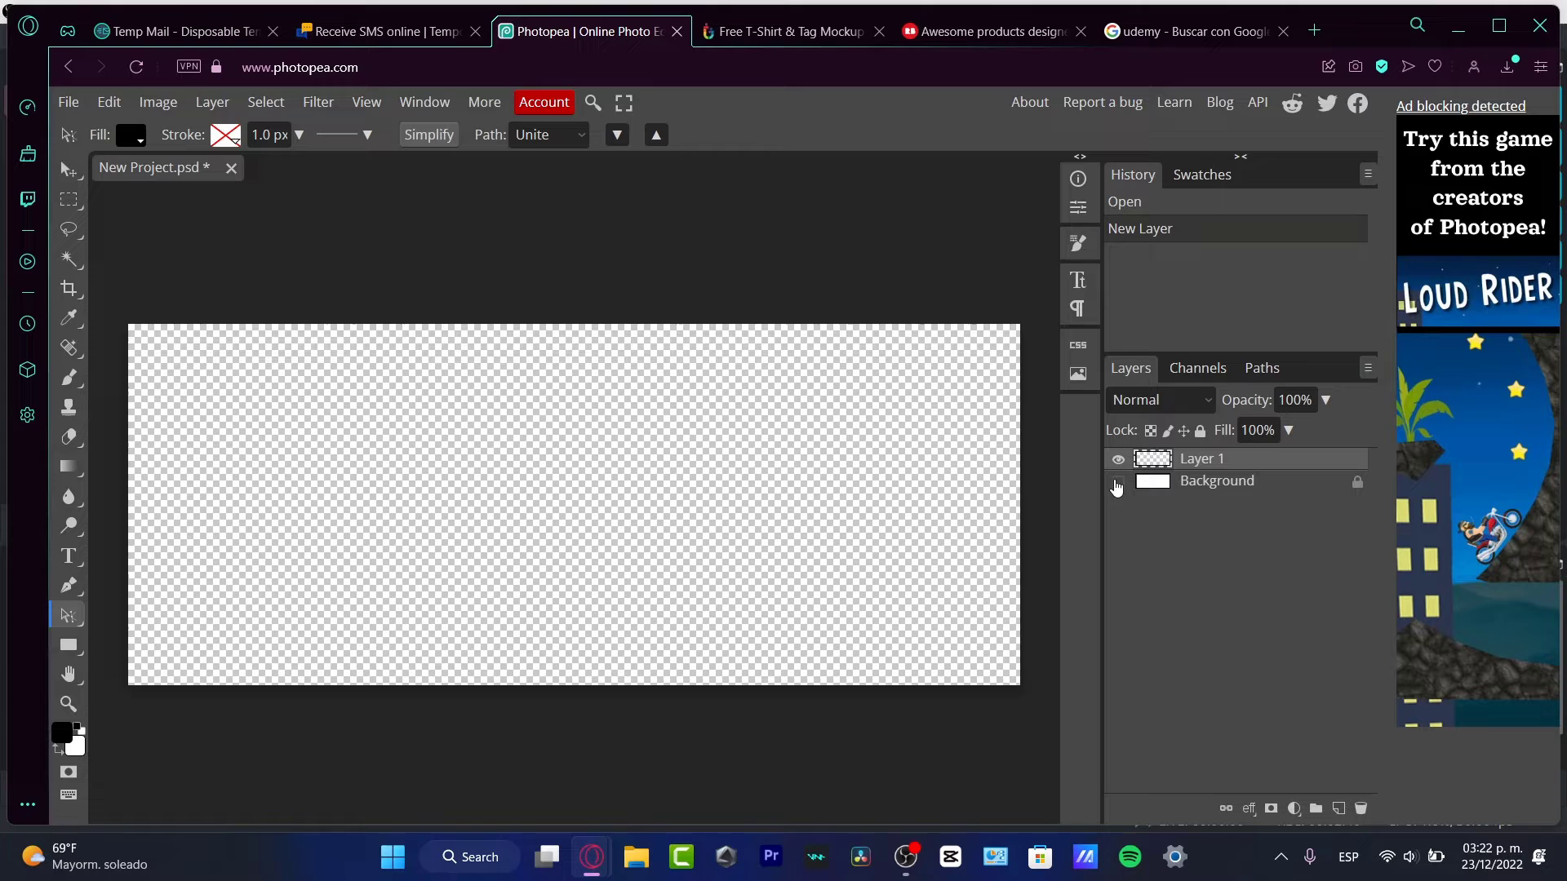
click(68, 377)
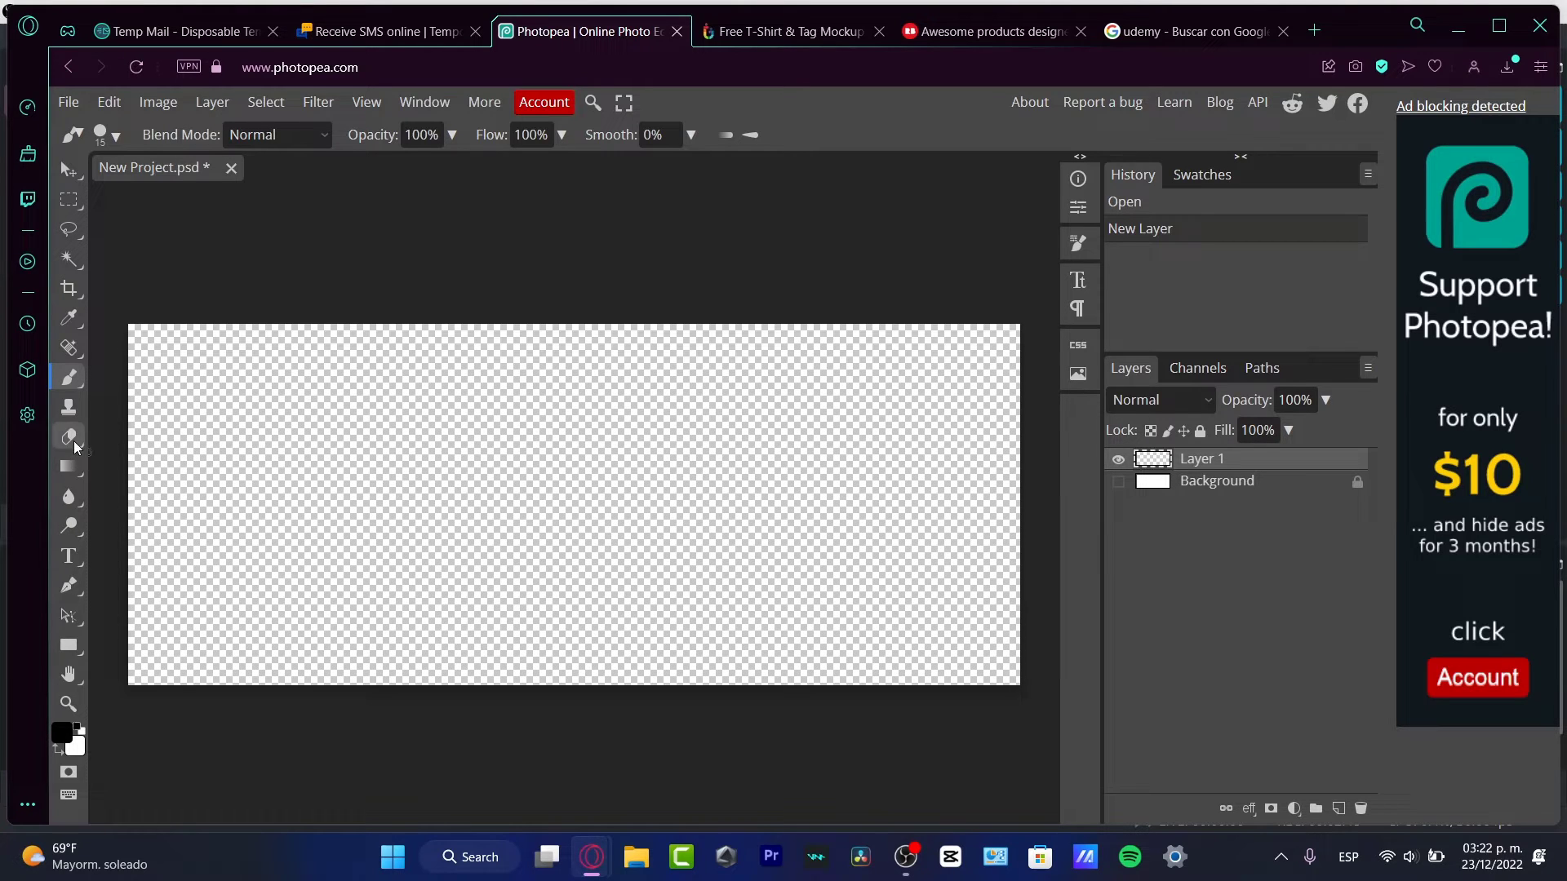
Draw a black circle with the Ellipse tool and nudge it up and right
right_click(72, 647)
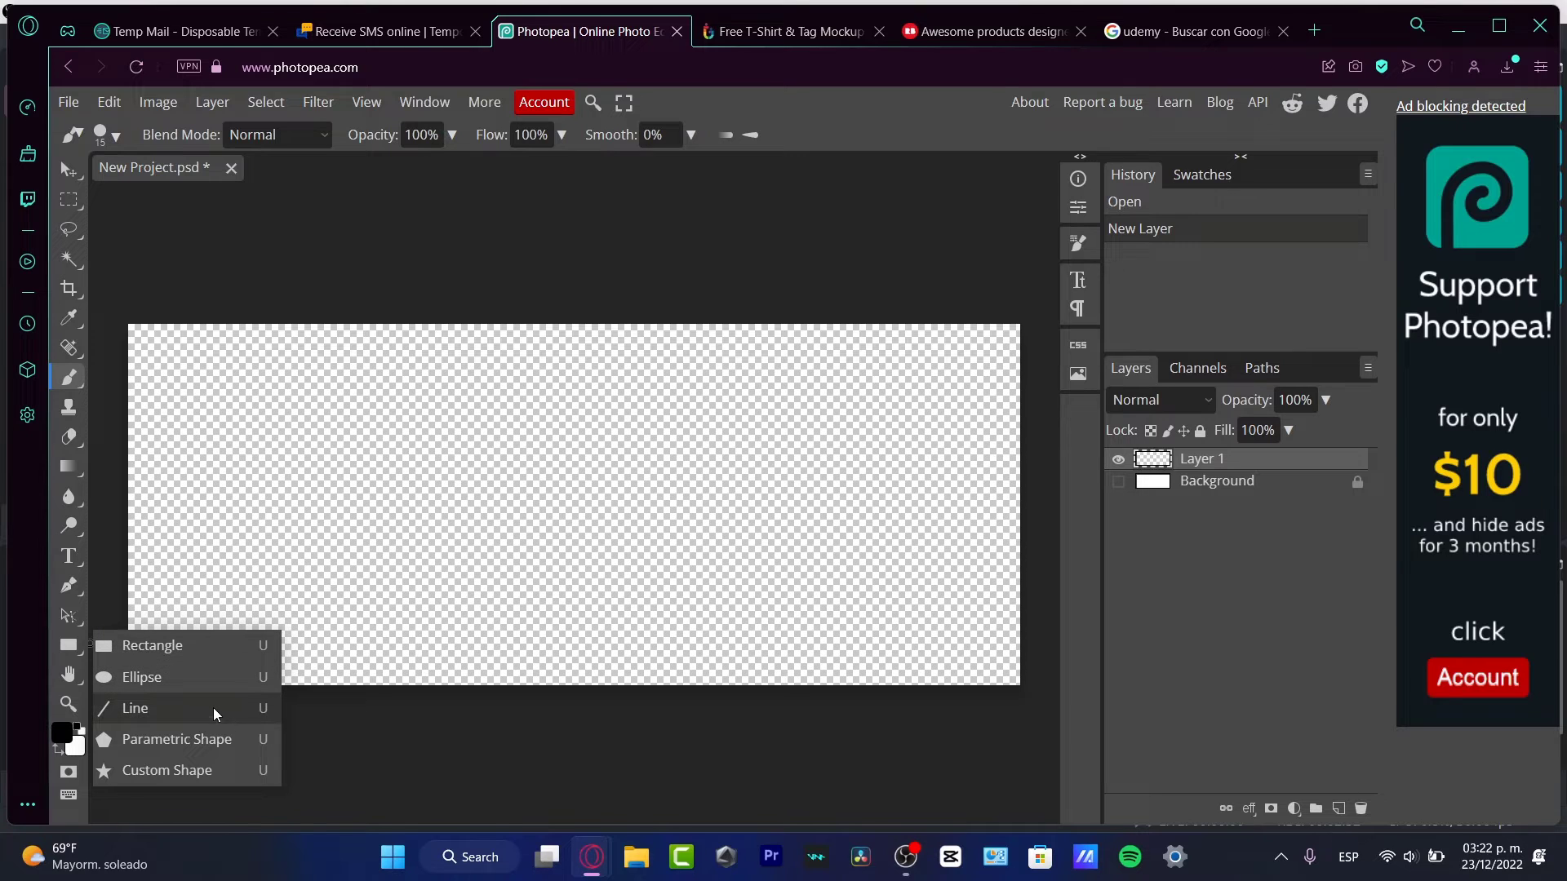
click(199, 679)
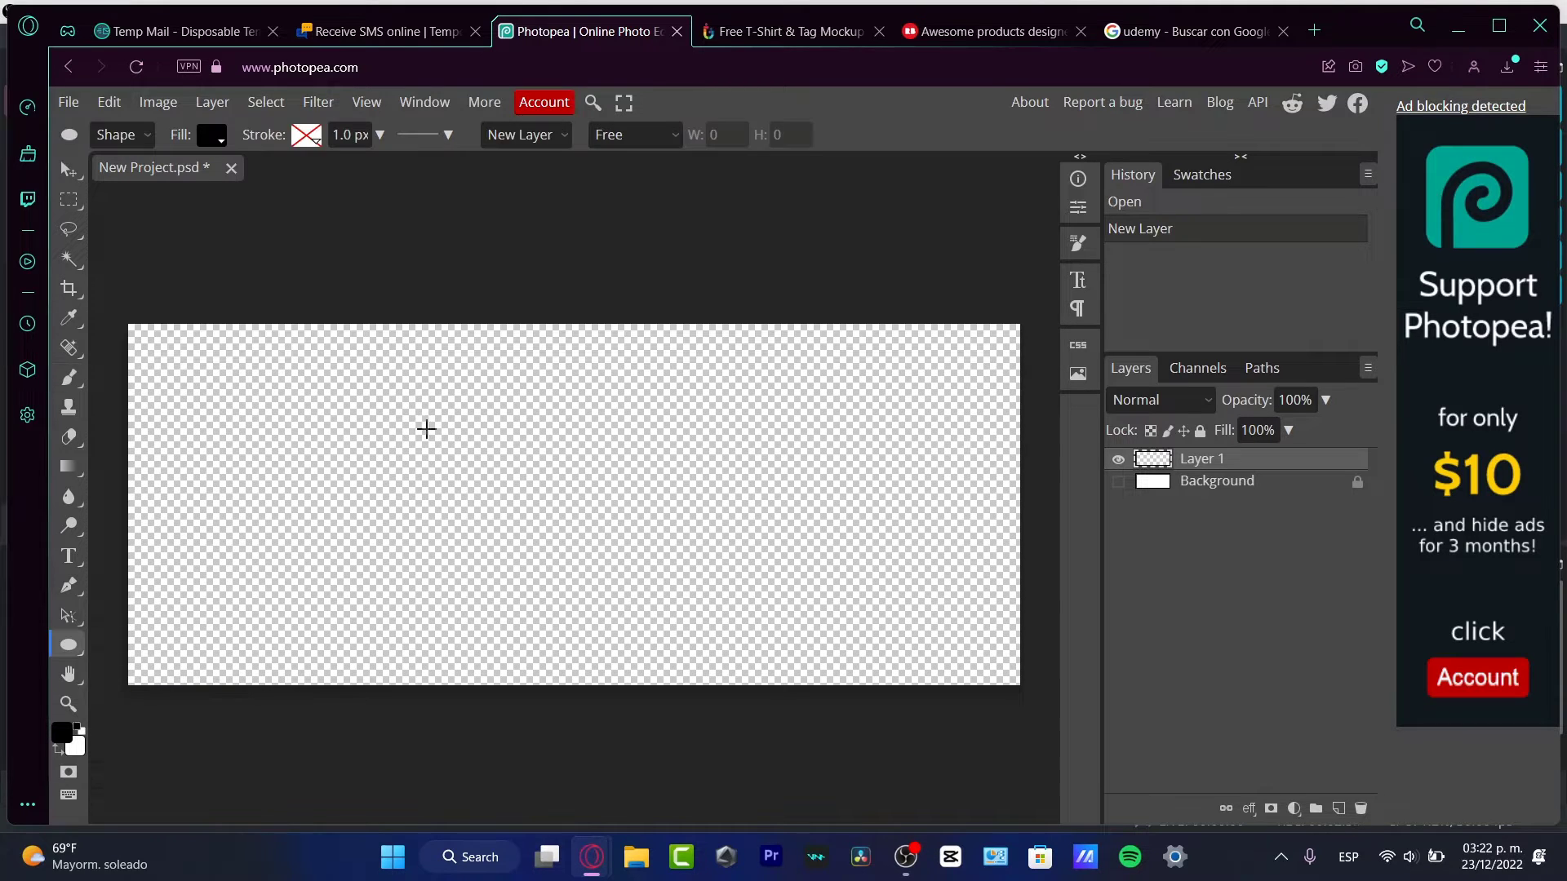
drag(439, 400, 740, 651)
click(68, 170)
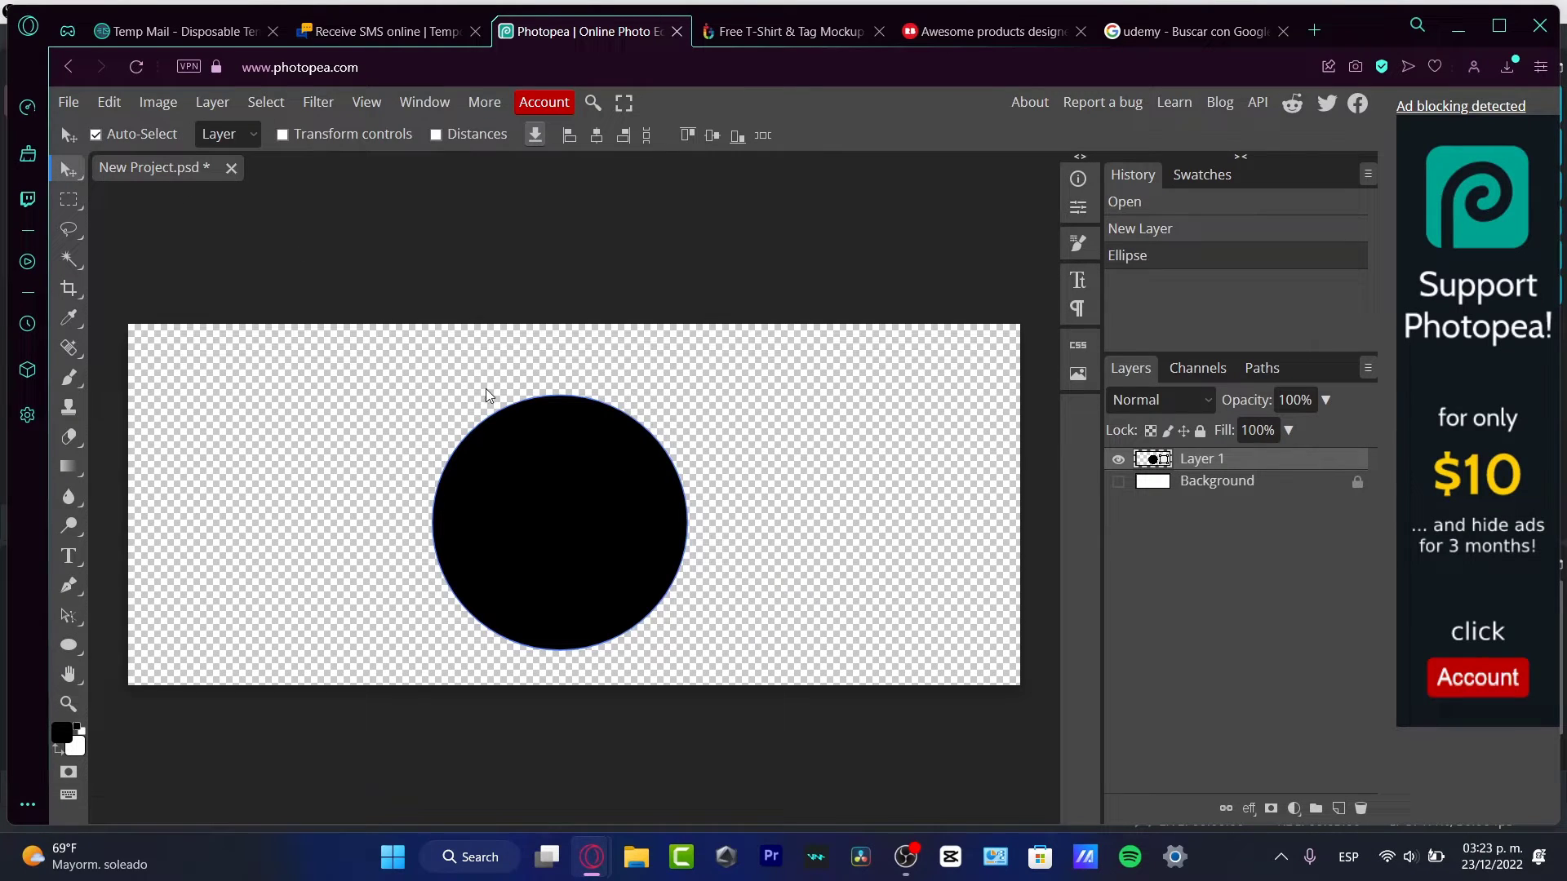
drag(534, 509, 550, 475)
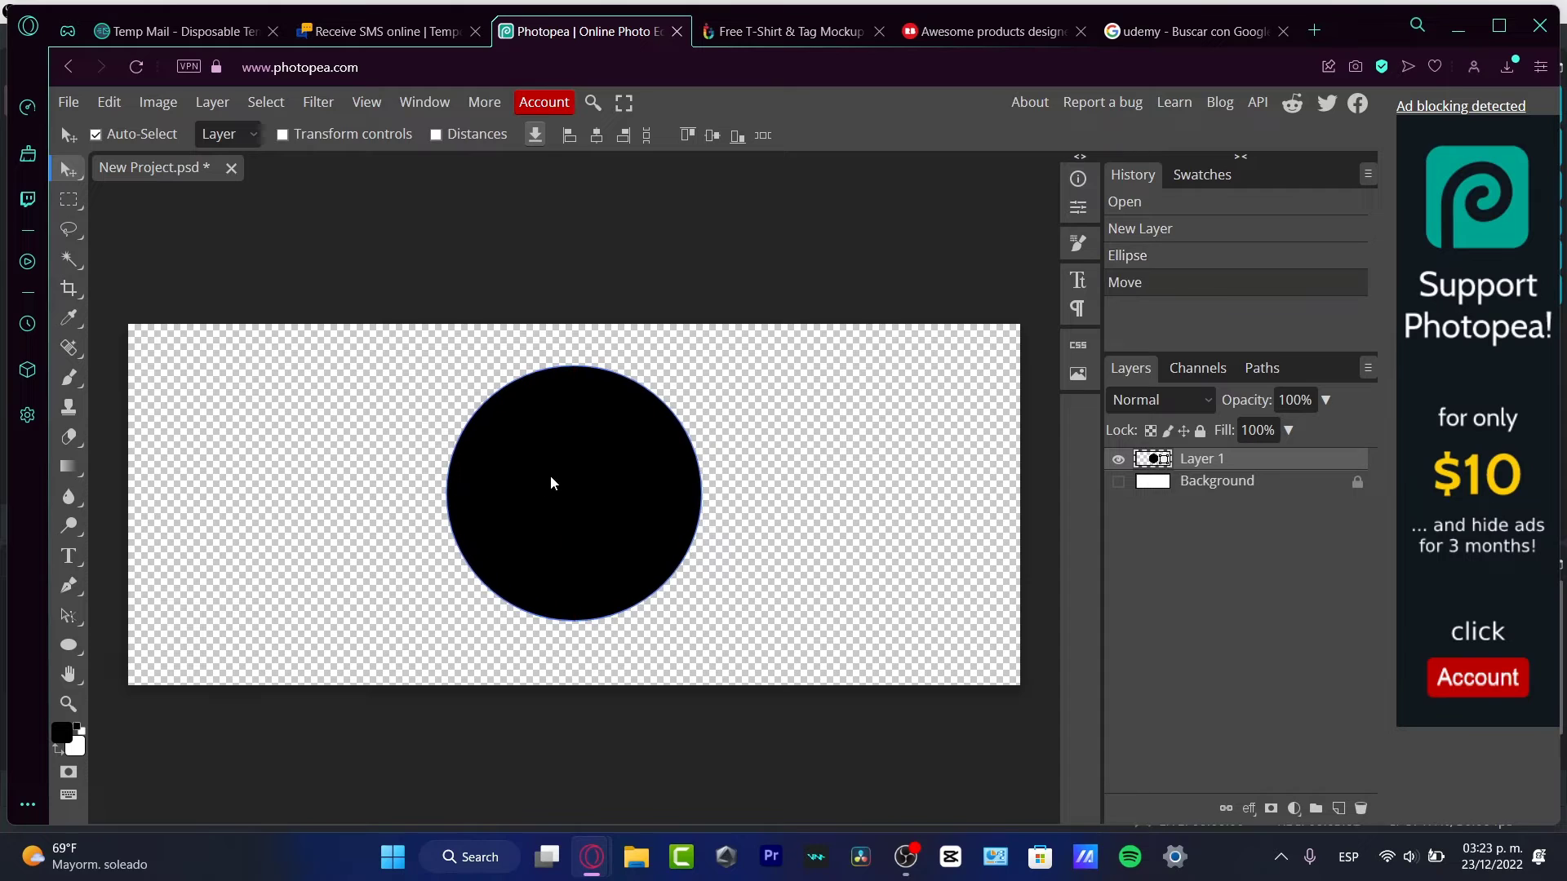
Add white 'DEJA VU' text over the black circle on its own type layer
click(68, 558)
click(547, 527)
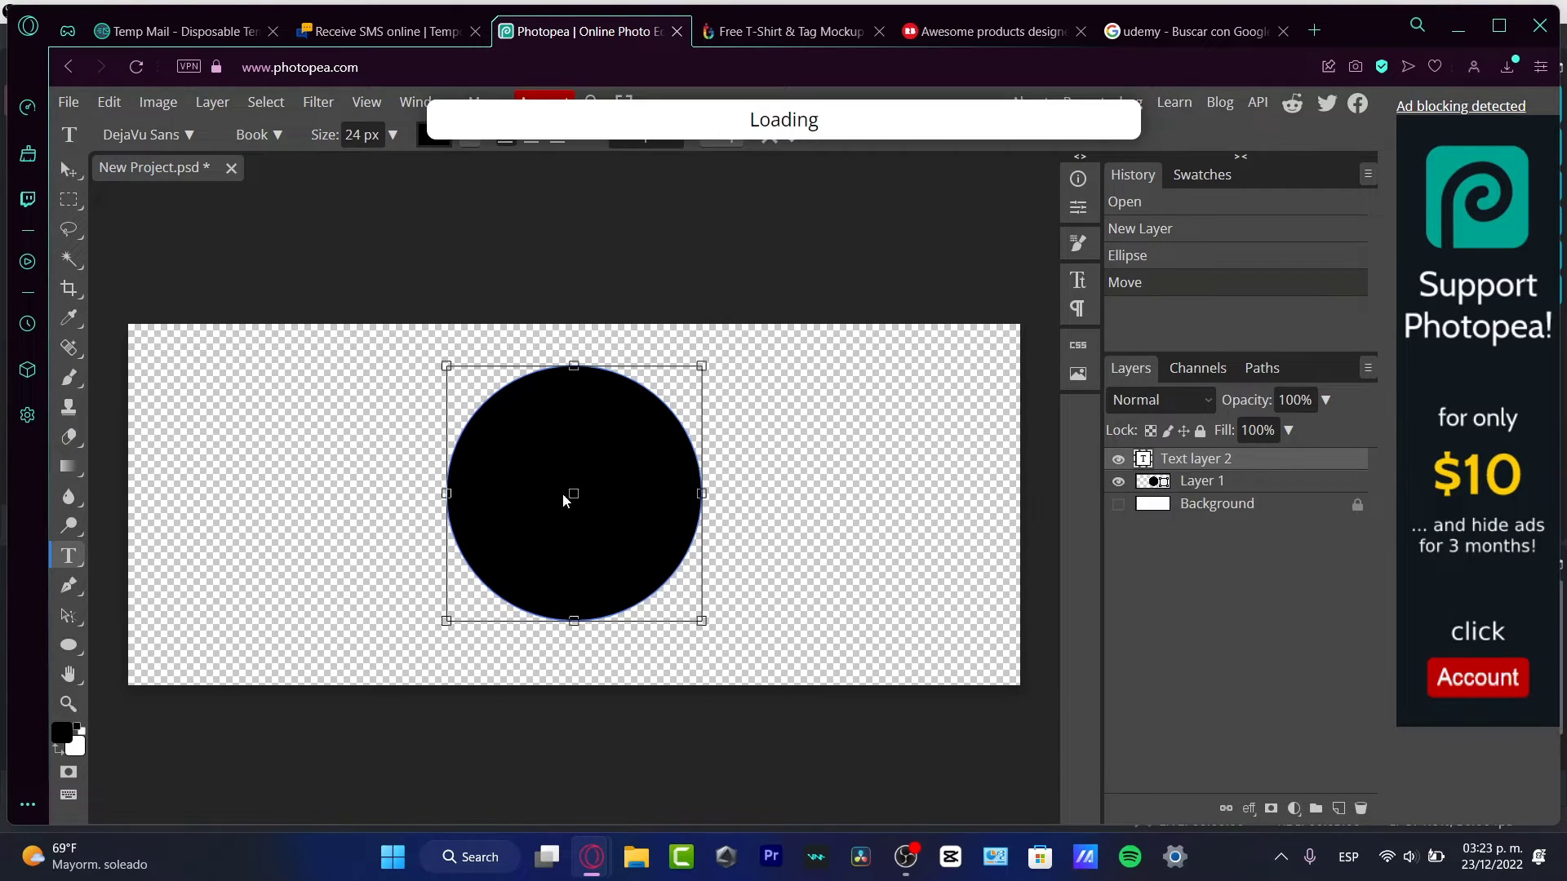
click(69, 558)
click(282, 535)
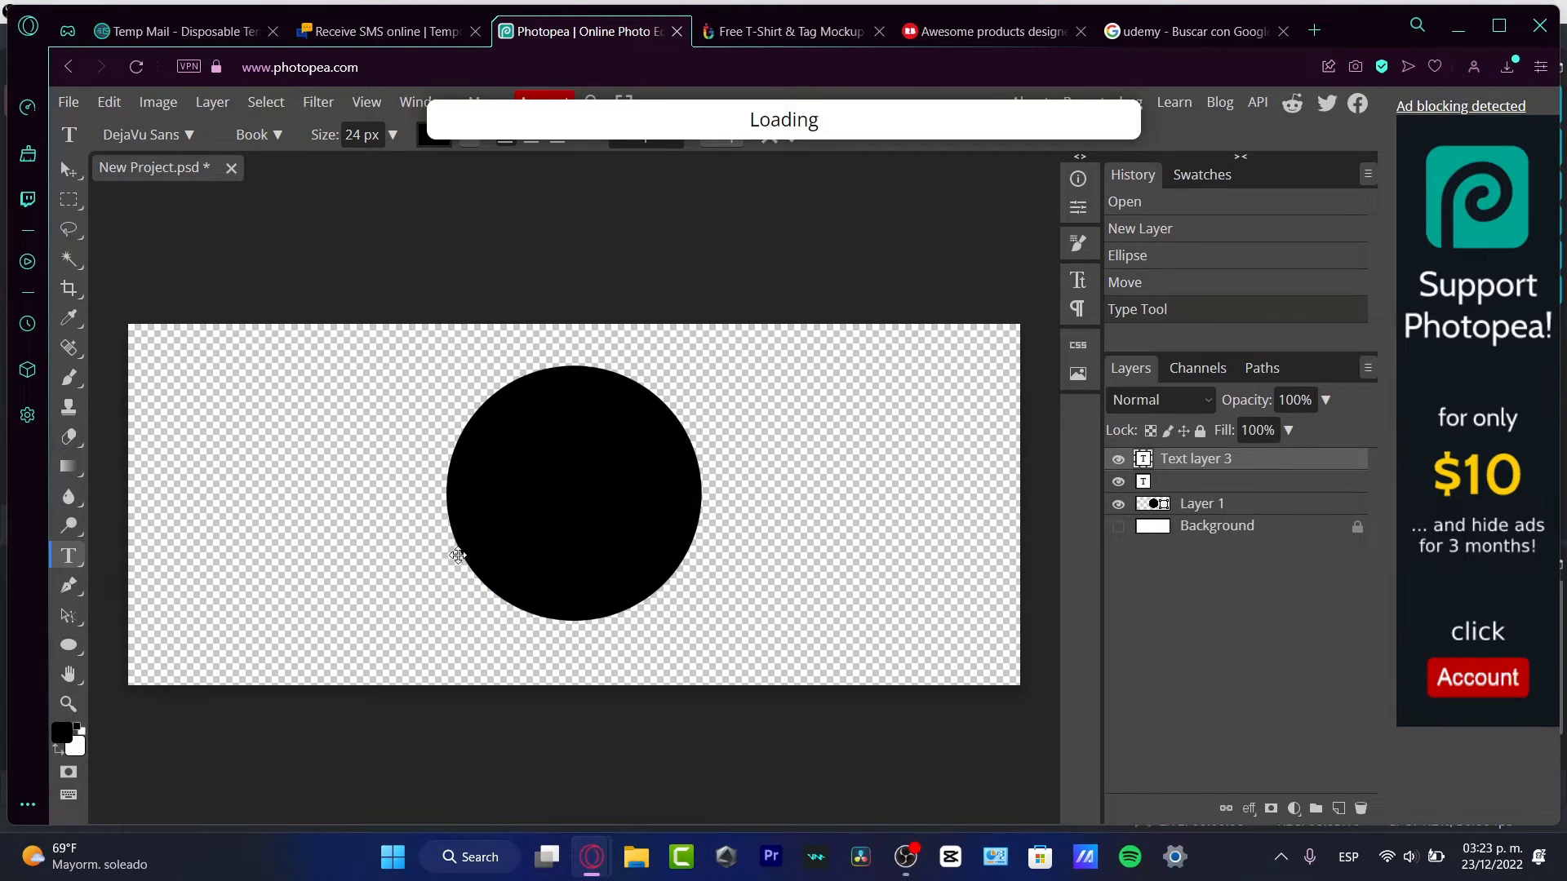
double_click(1195, 459)
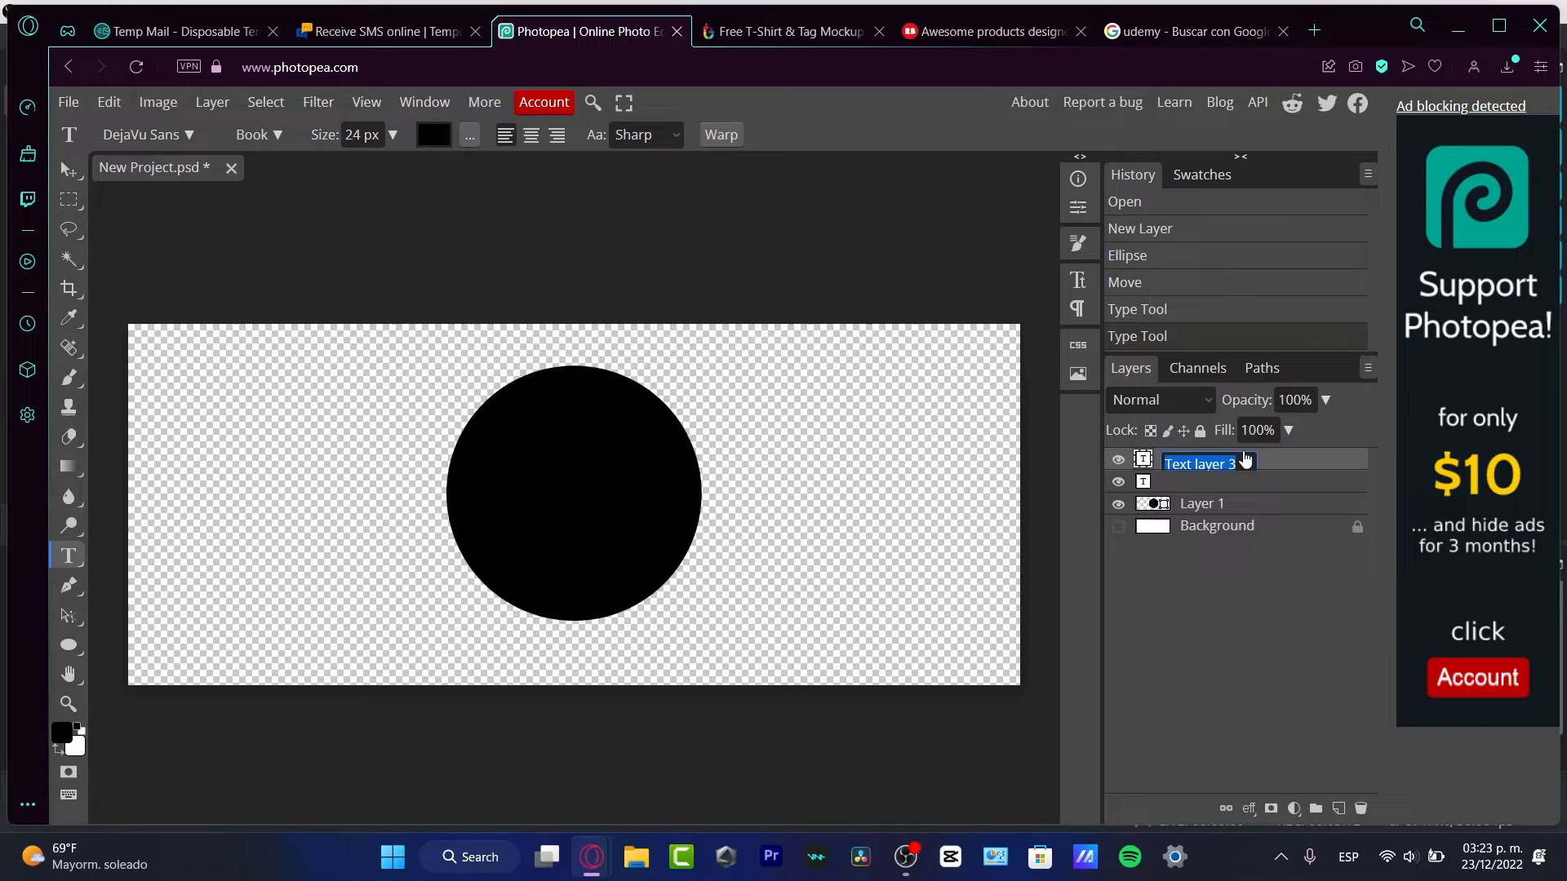
click(869, 506)
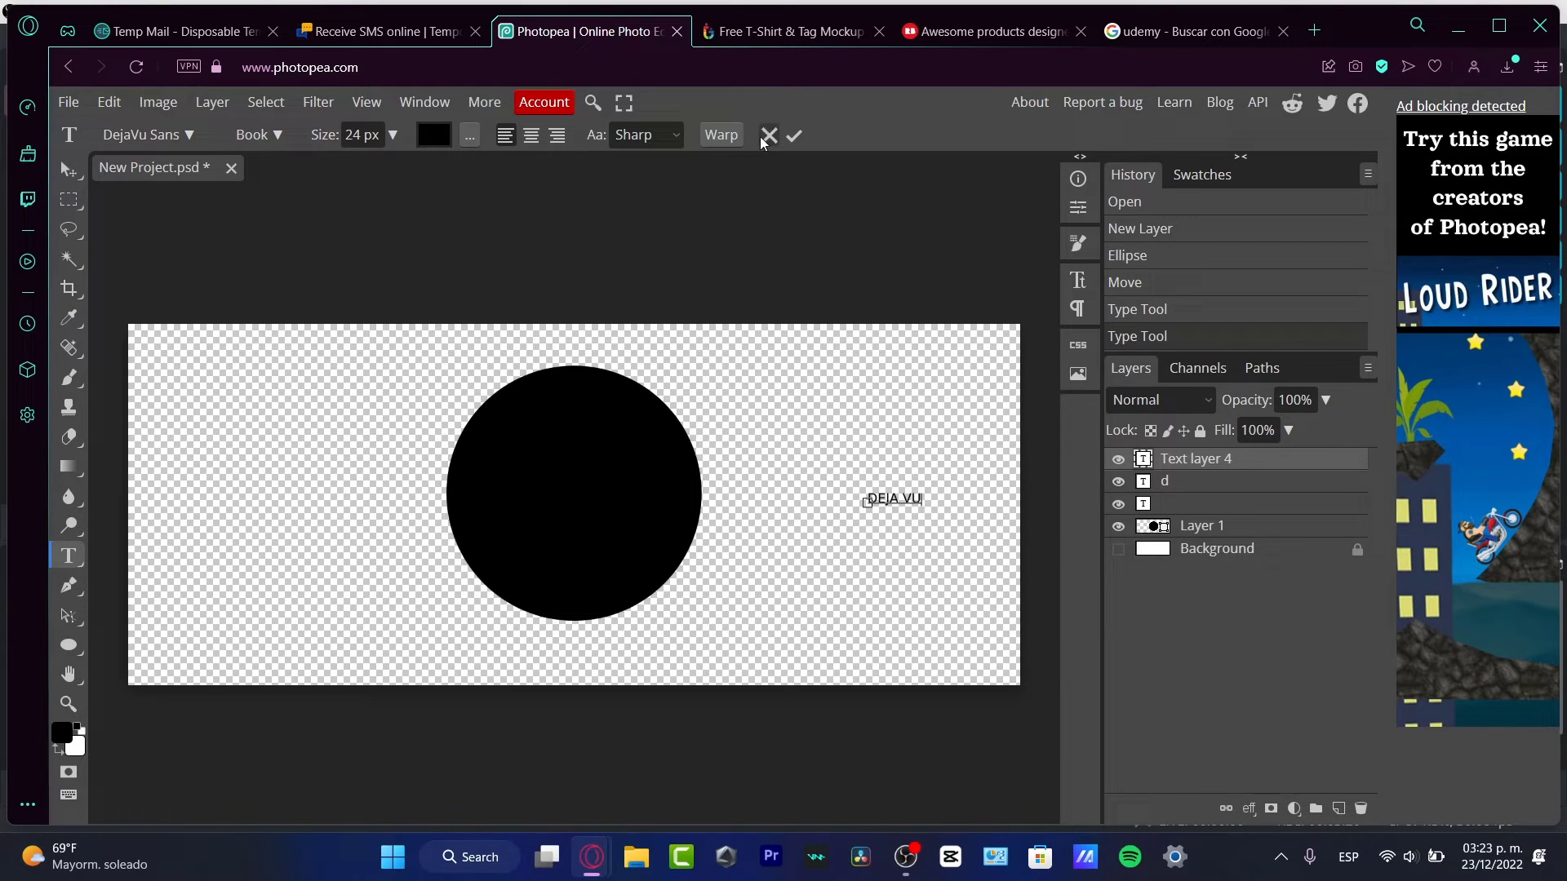
click(794, 136)
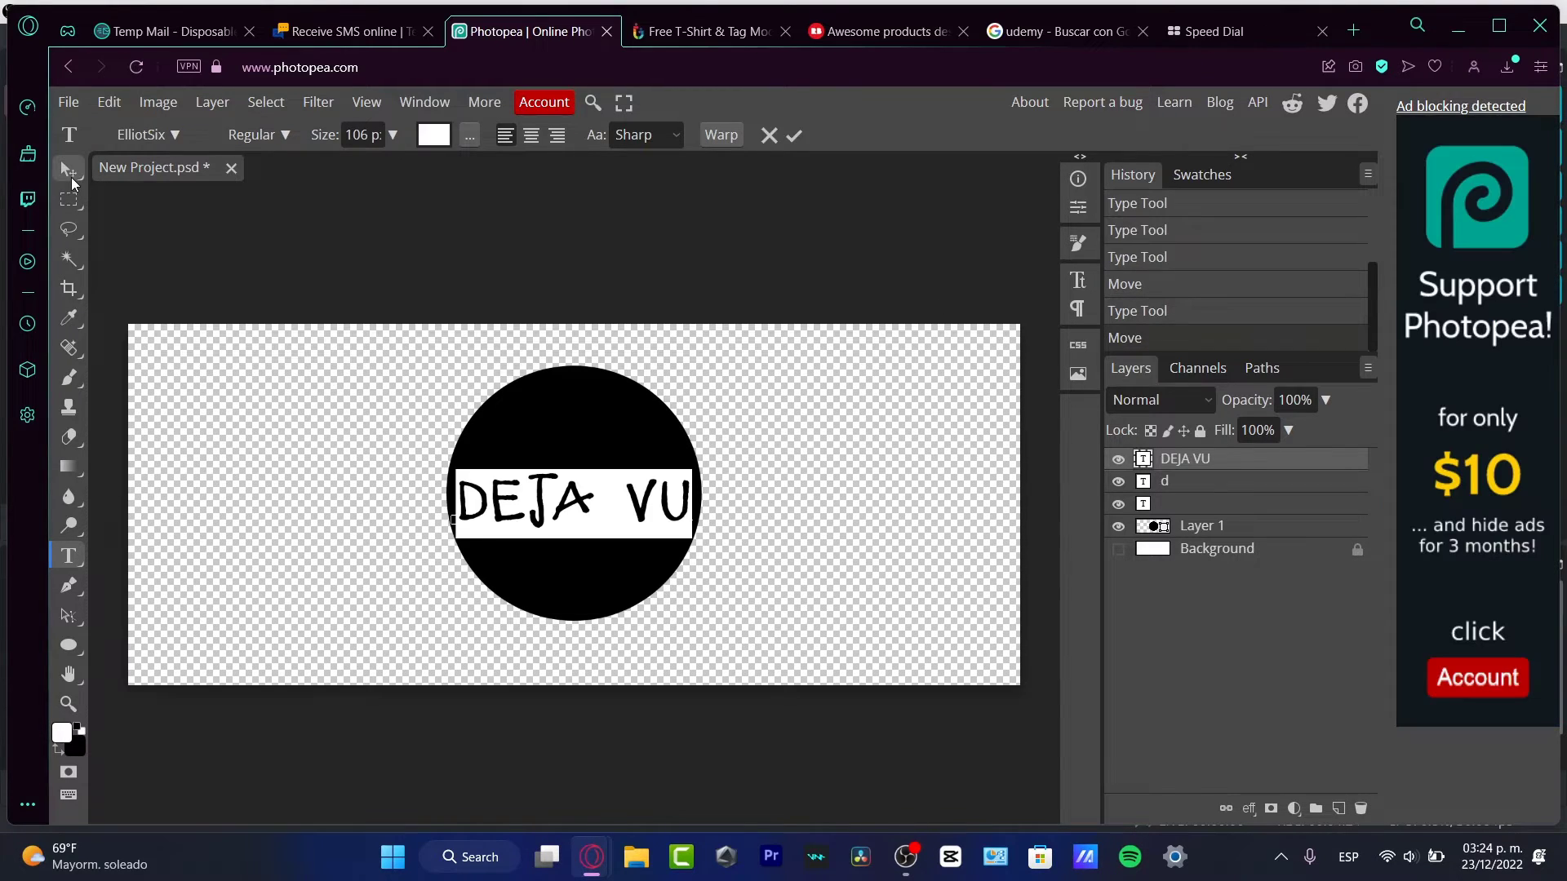
click(70, 174)
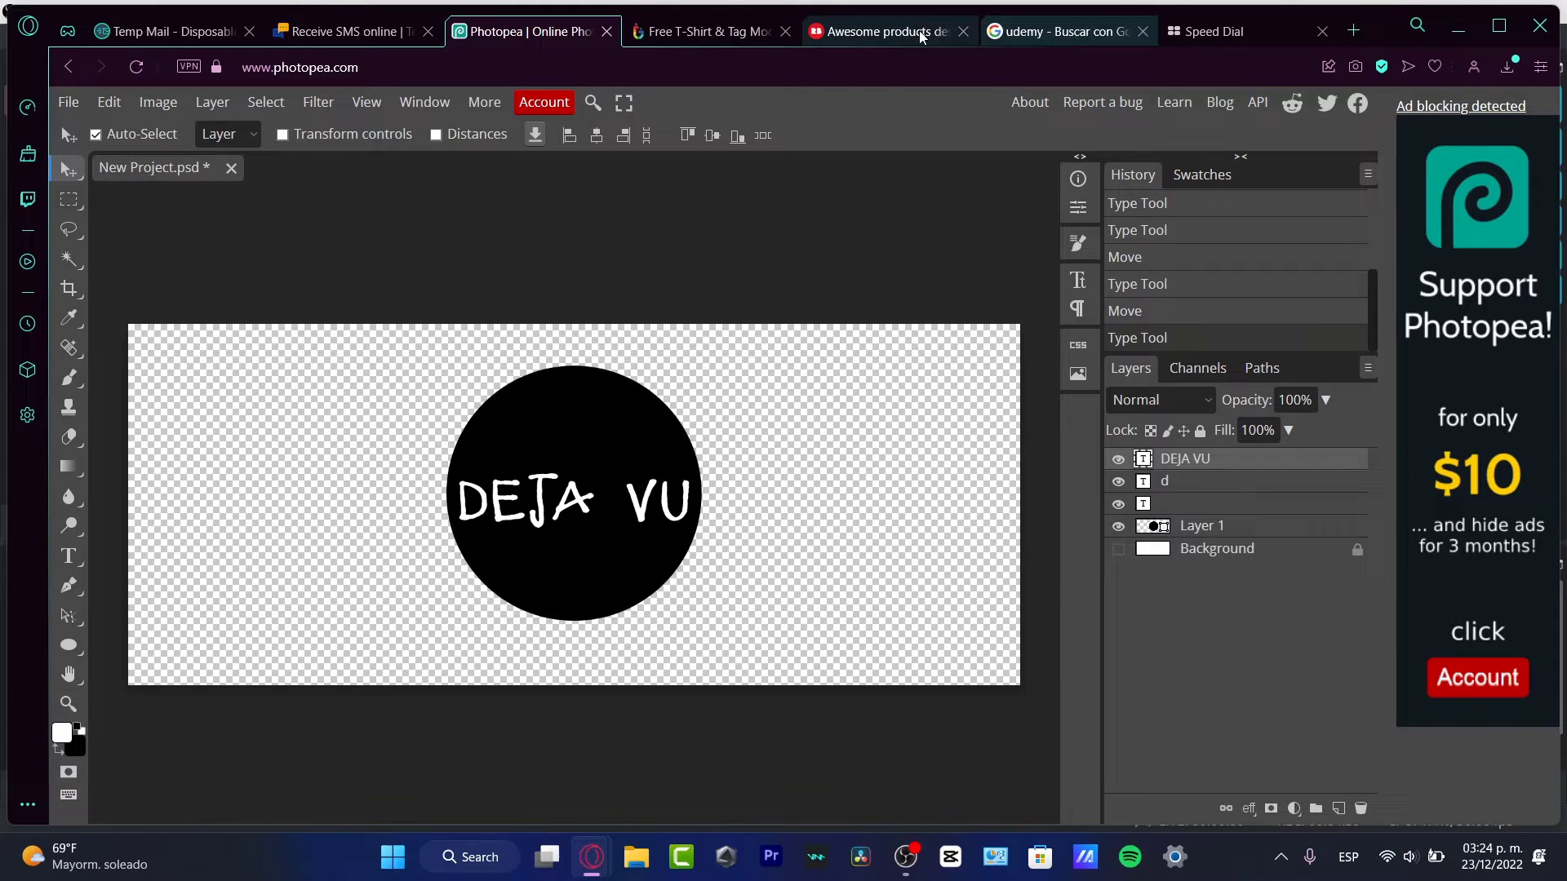
On the Free T-Shirt & Tag Mockup page, download the 140 MB mockup zip
click(723, 33)
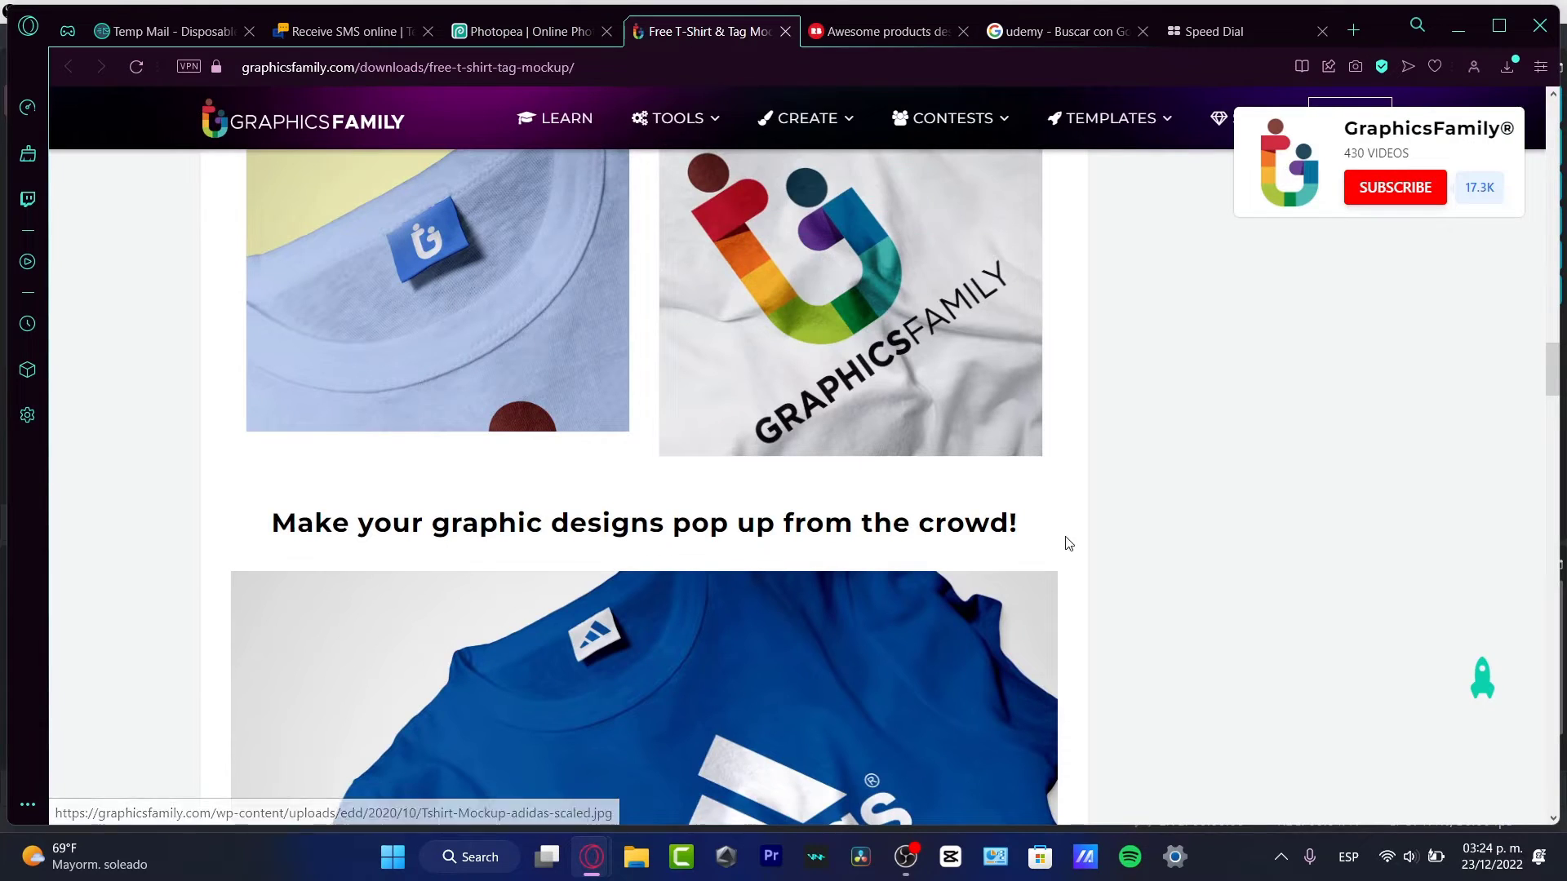
scroll(1071, 466, up, 15)
scroll(1085, 463, up, 4)
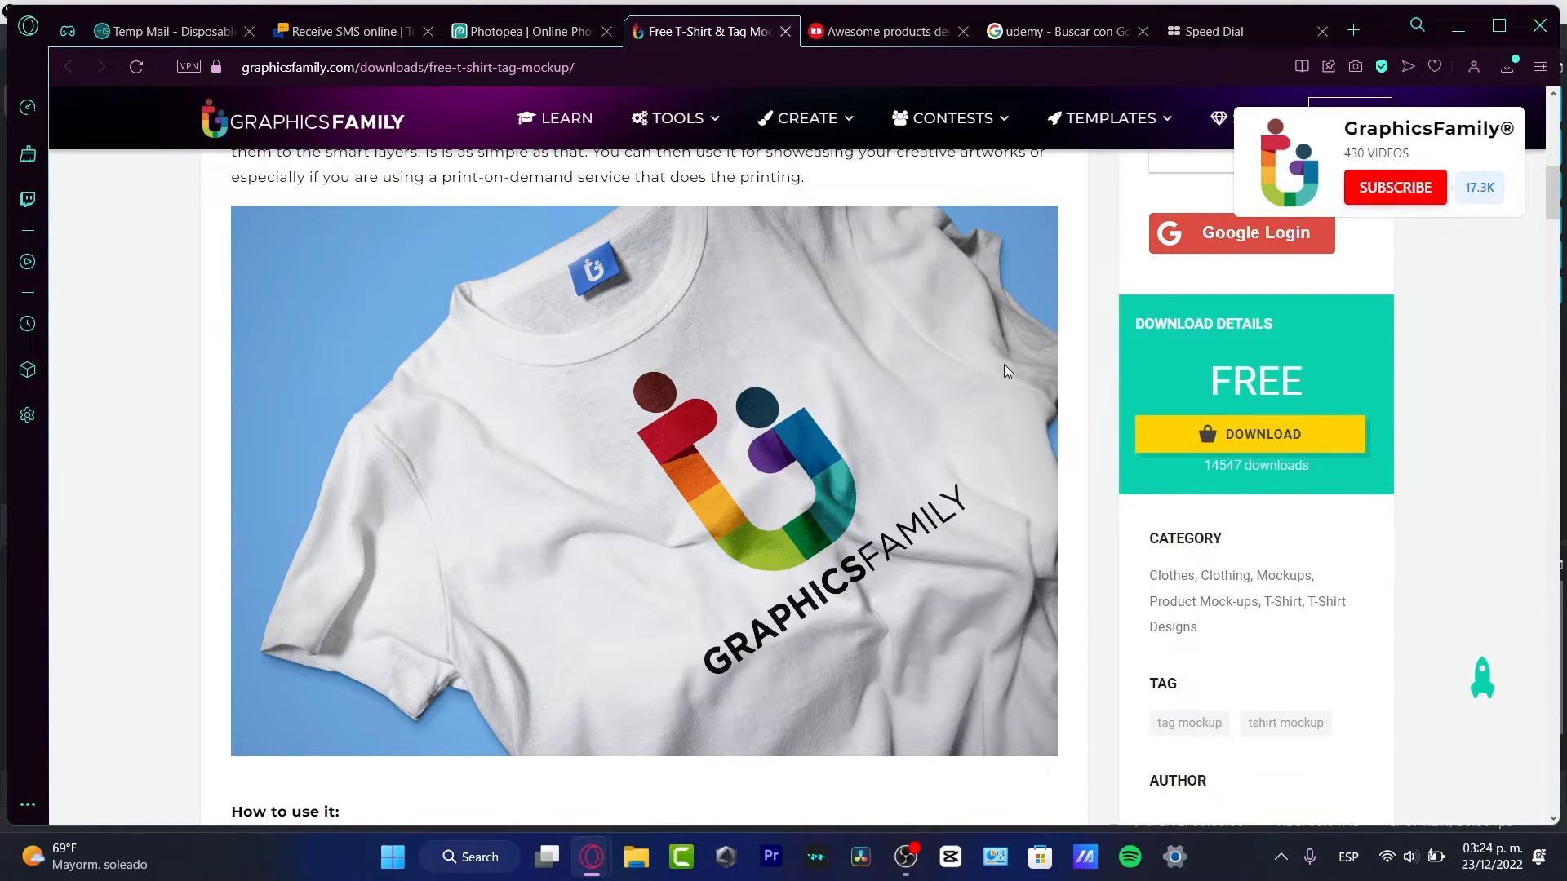
scroll(1004, 364, up, 10)
scroll(1061, 490, down, 4)
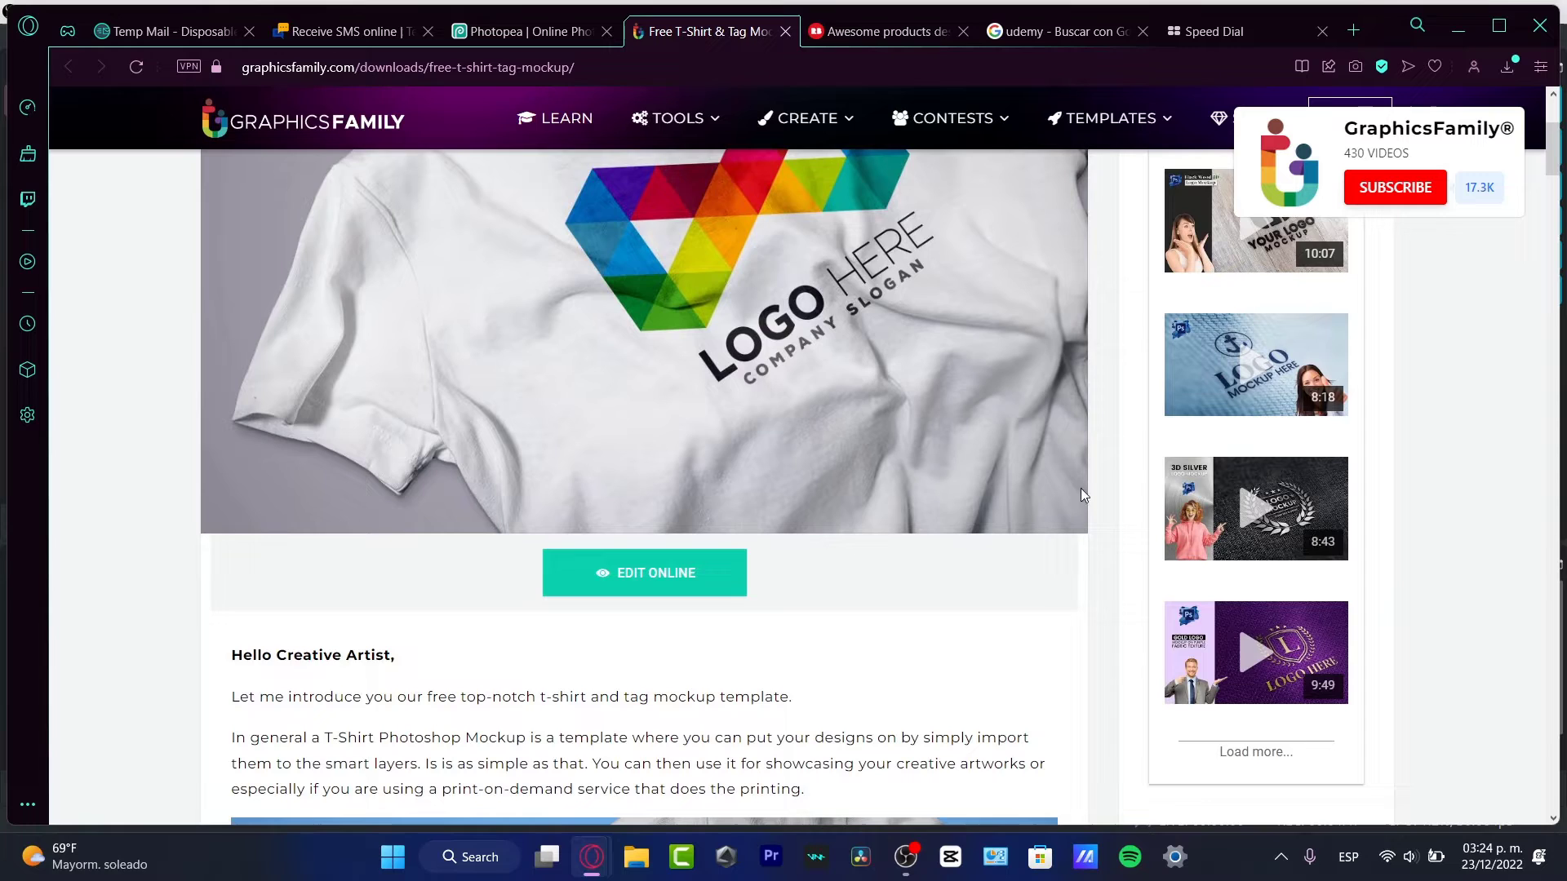
scroll(1118, 583, down, 4)
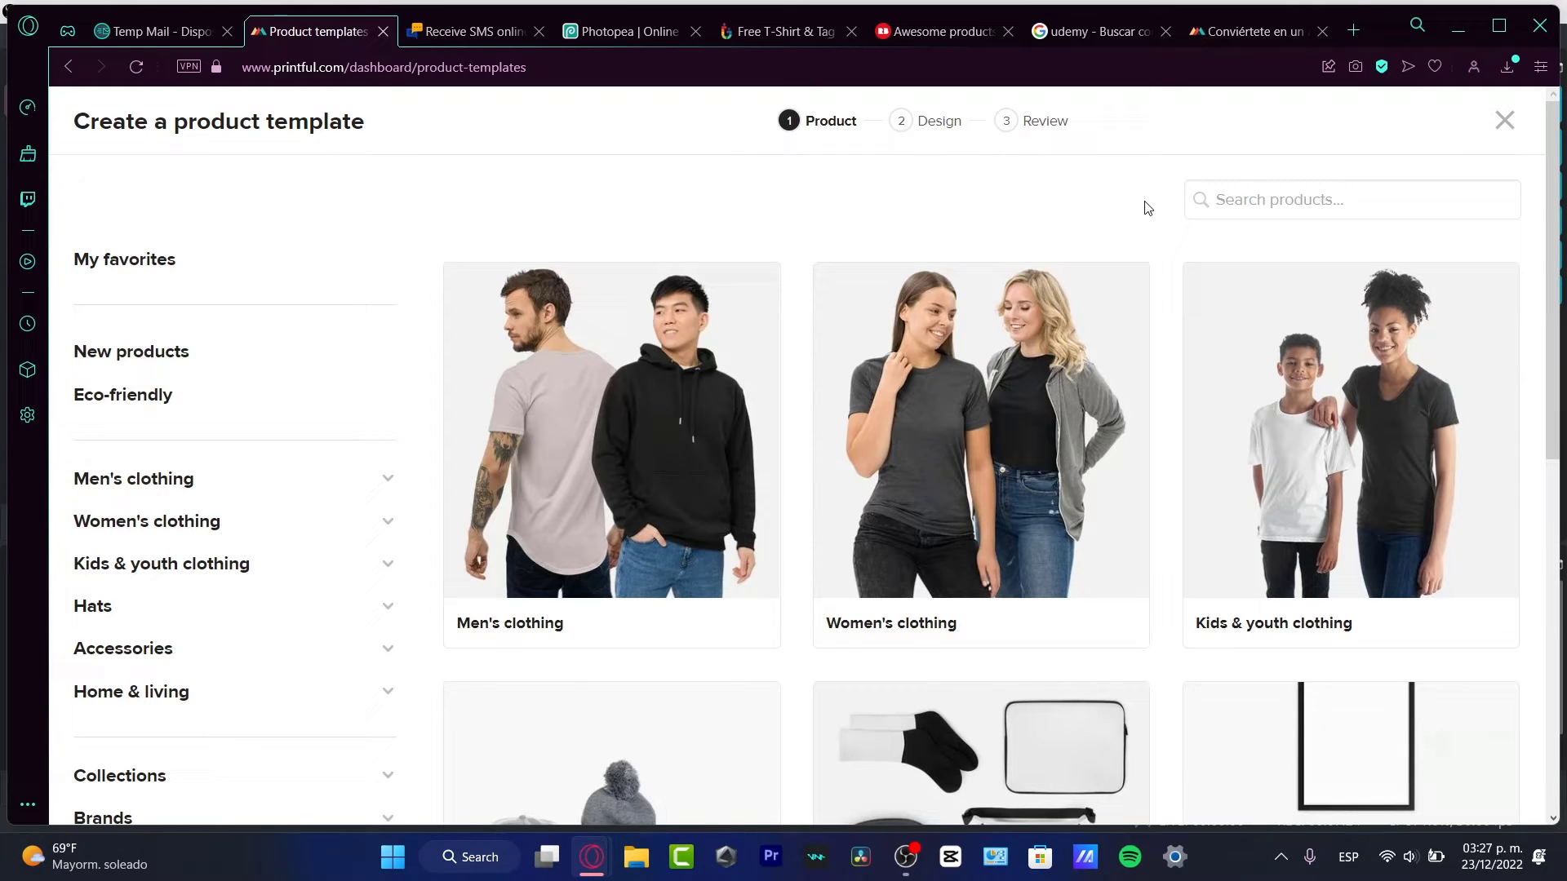
Choose Men's clothing > Unisex Eco Raglan Hoodie in Printful, then return to the DEJA VU project
click(668, 500)
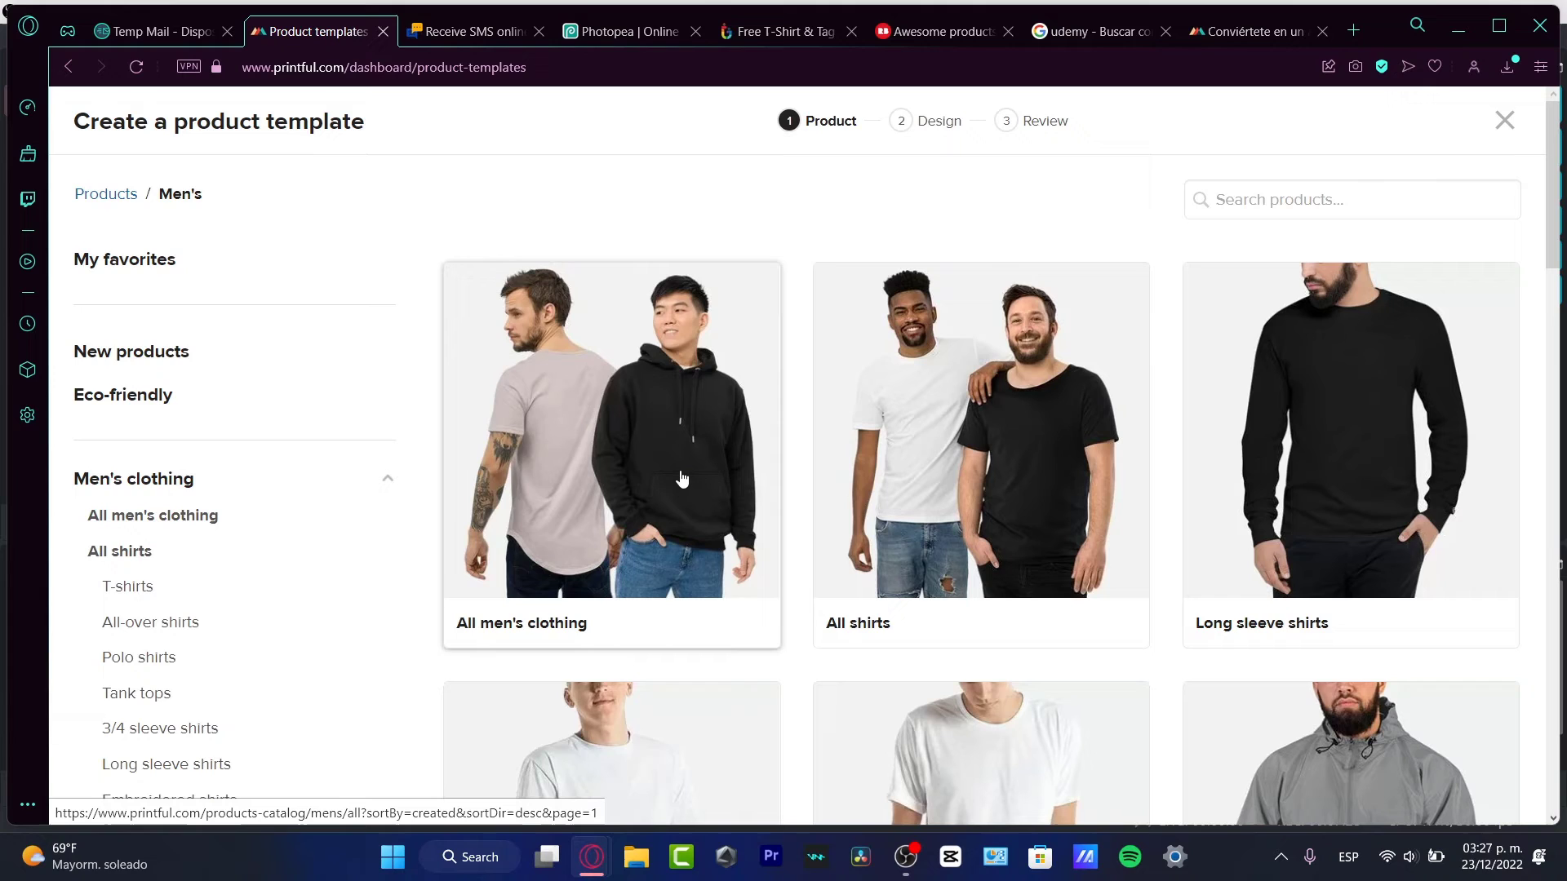
click(668, 403)
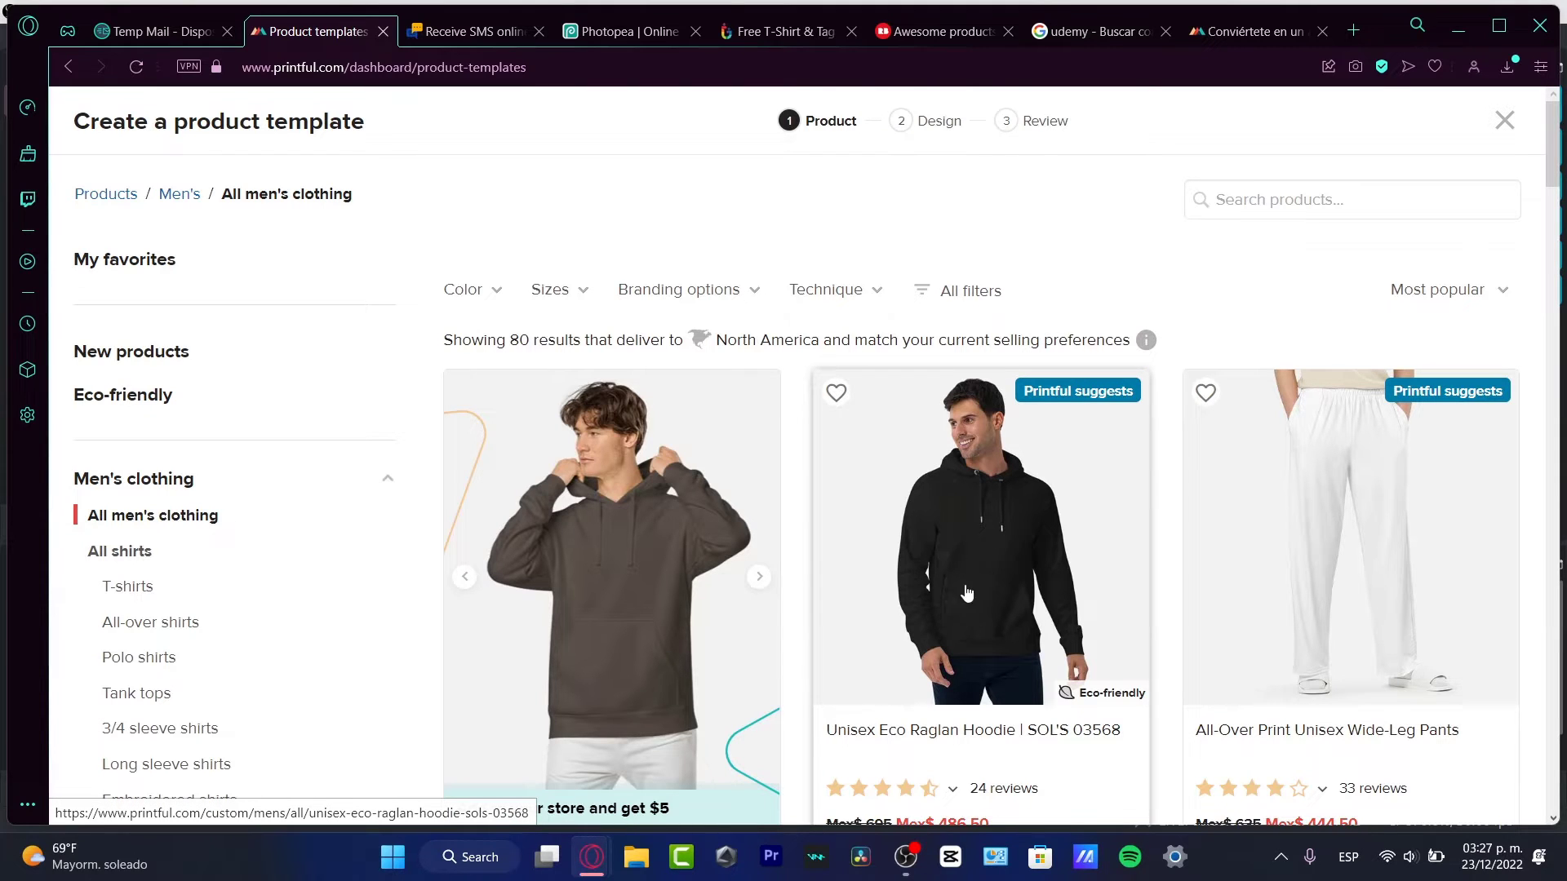
click(1023, 547)
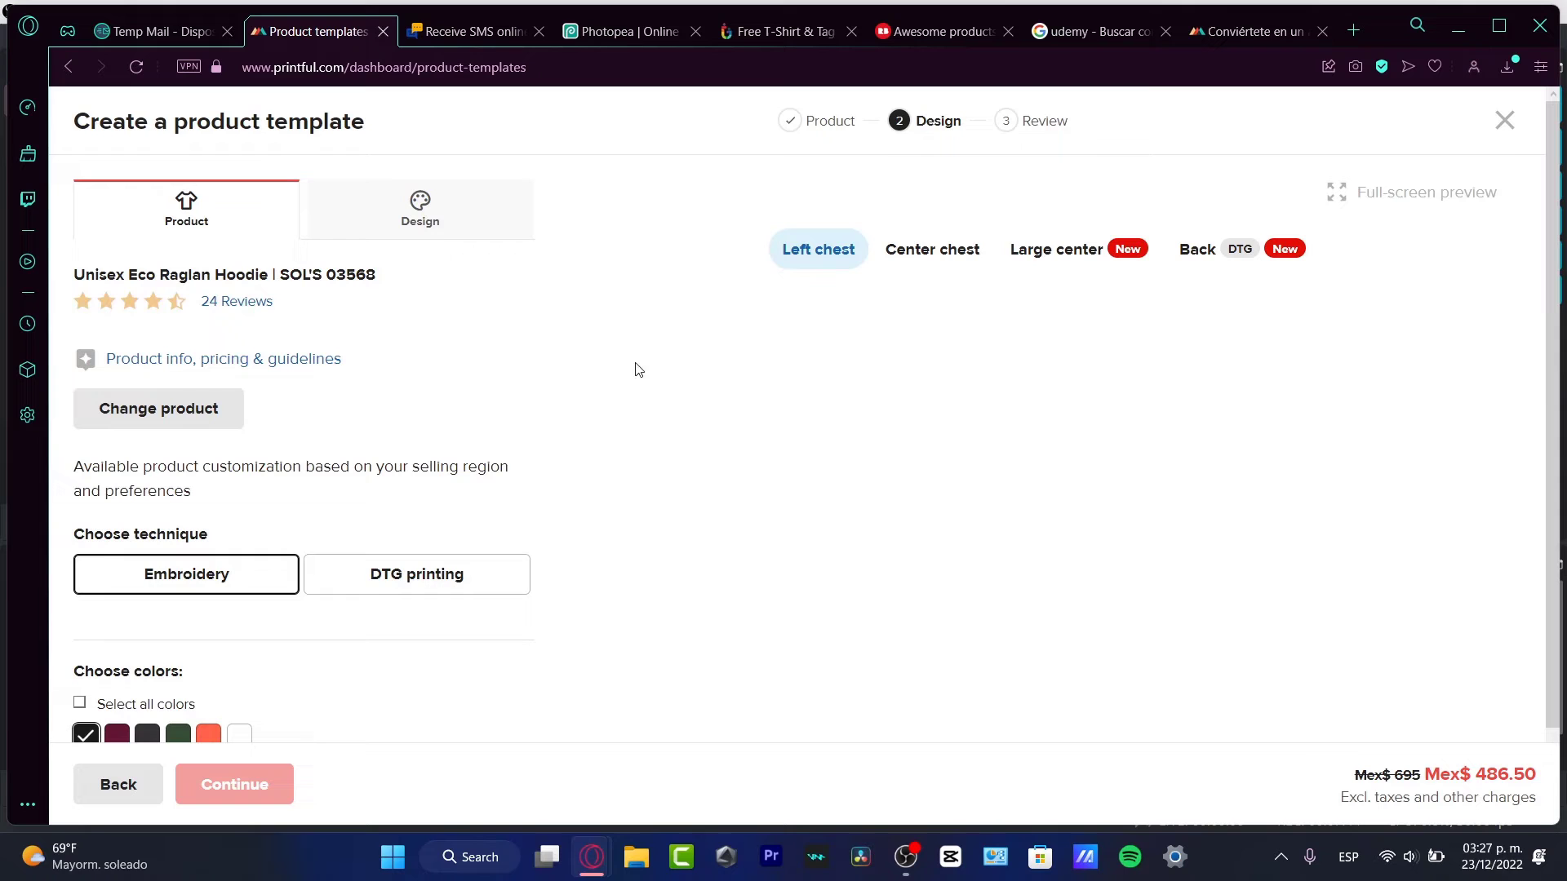
scroll(1355, 551, down, 3)
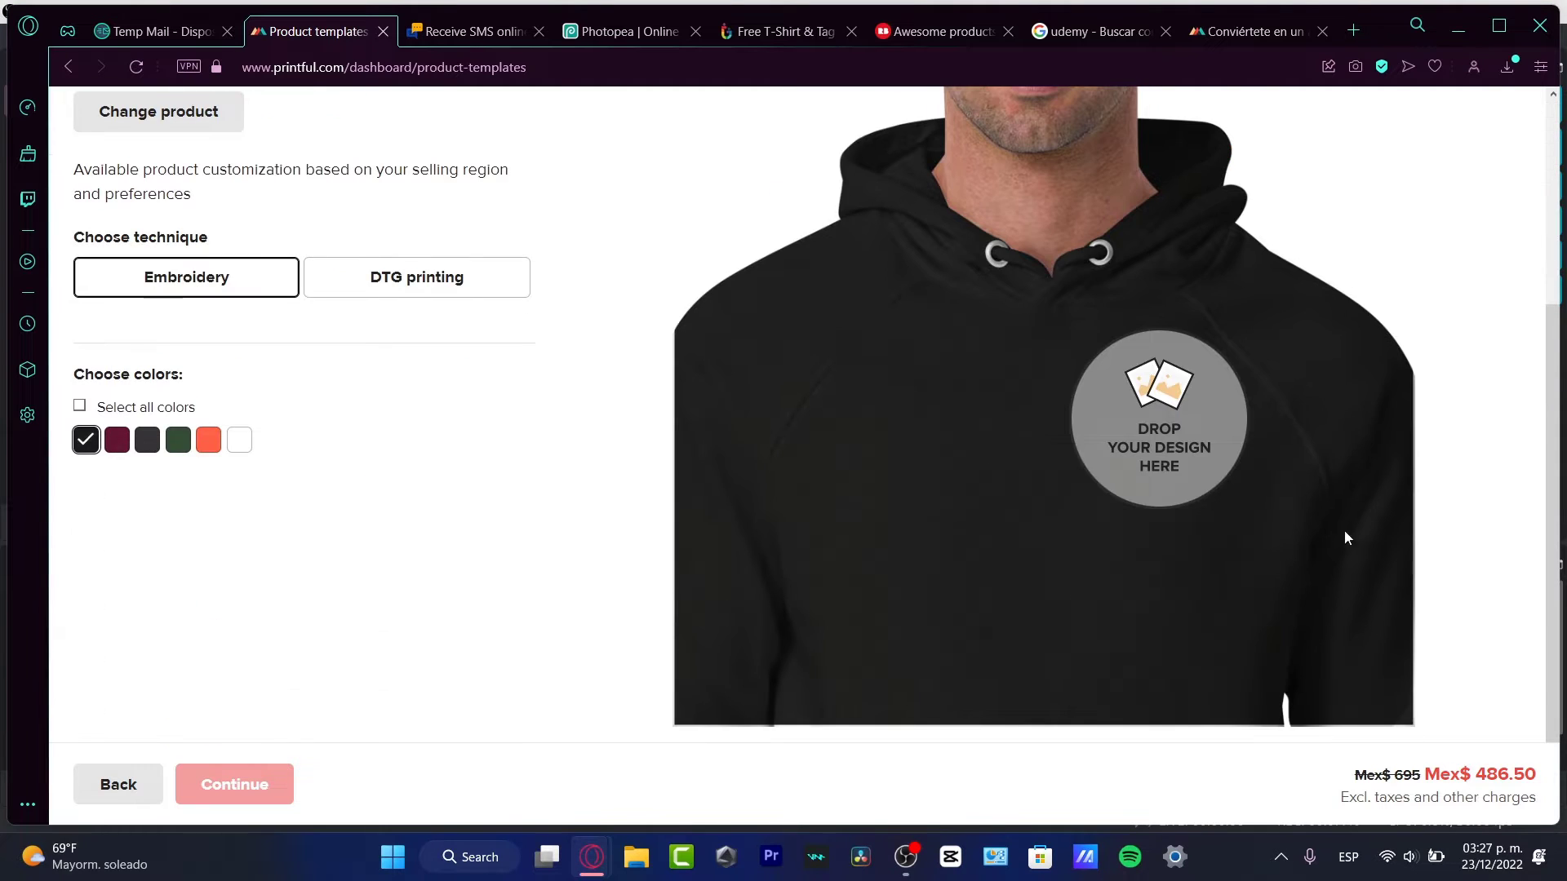
click(840, 32)
click(640, 33)
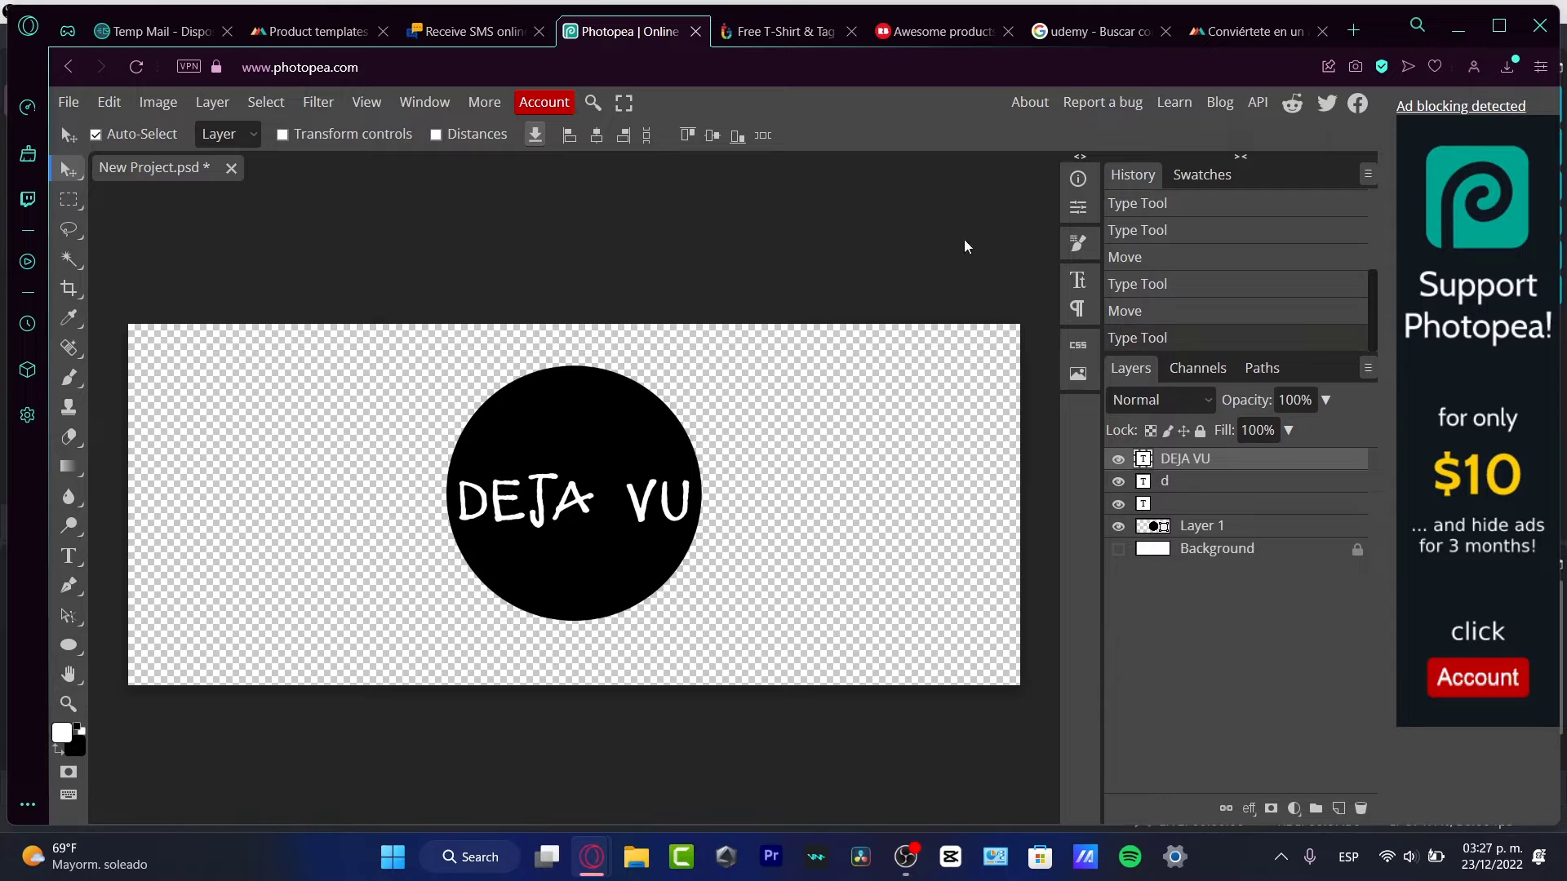
Create another blank new project from the File menu
click(82, 104)
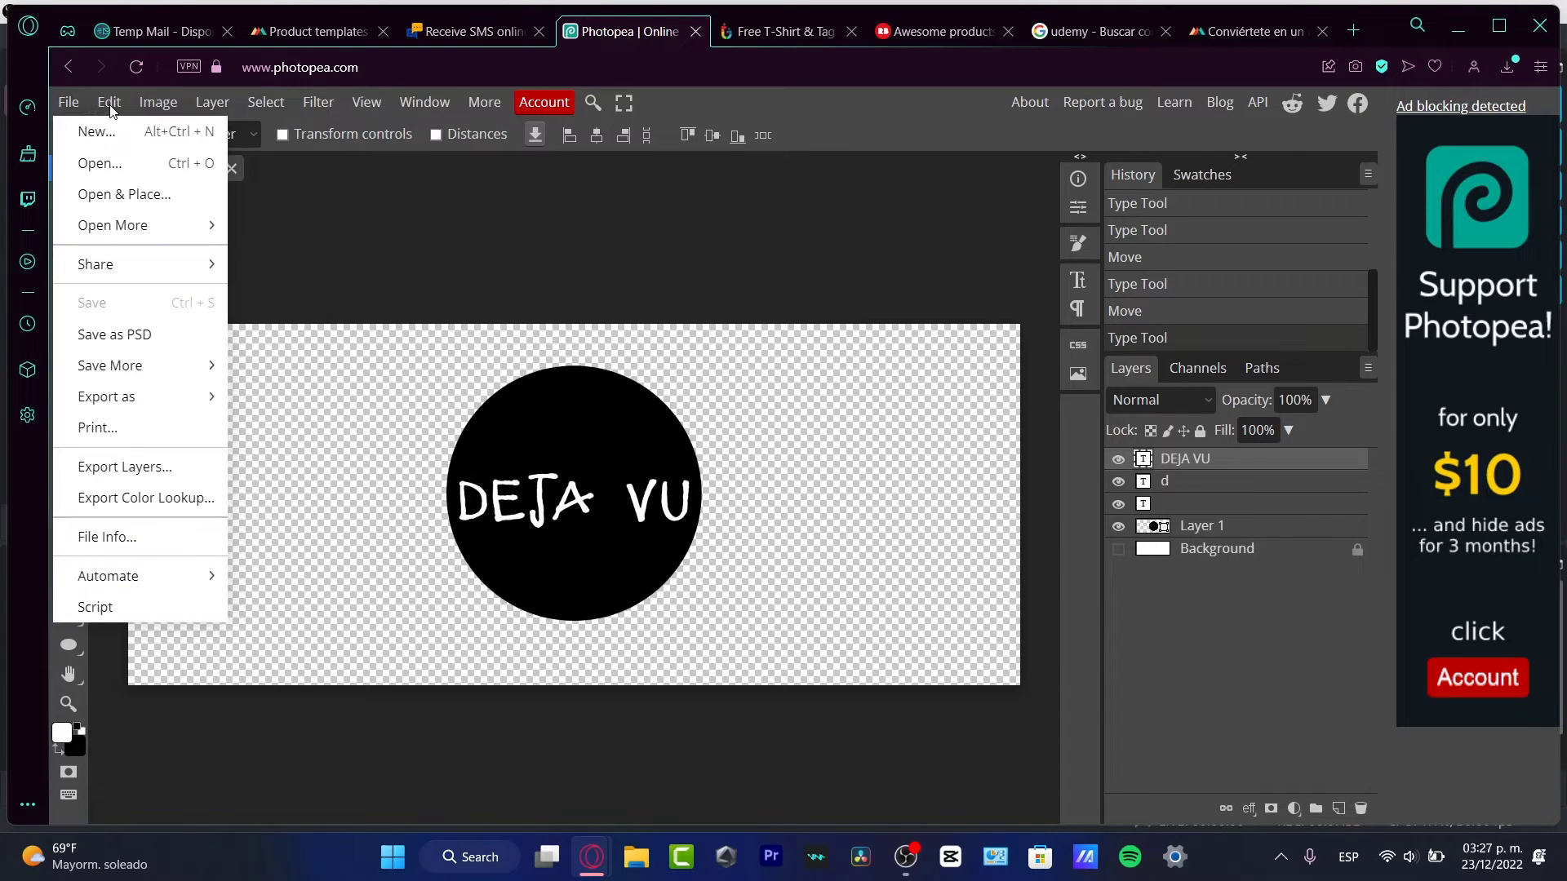
click(104, 139)
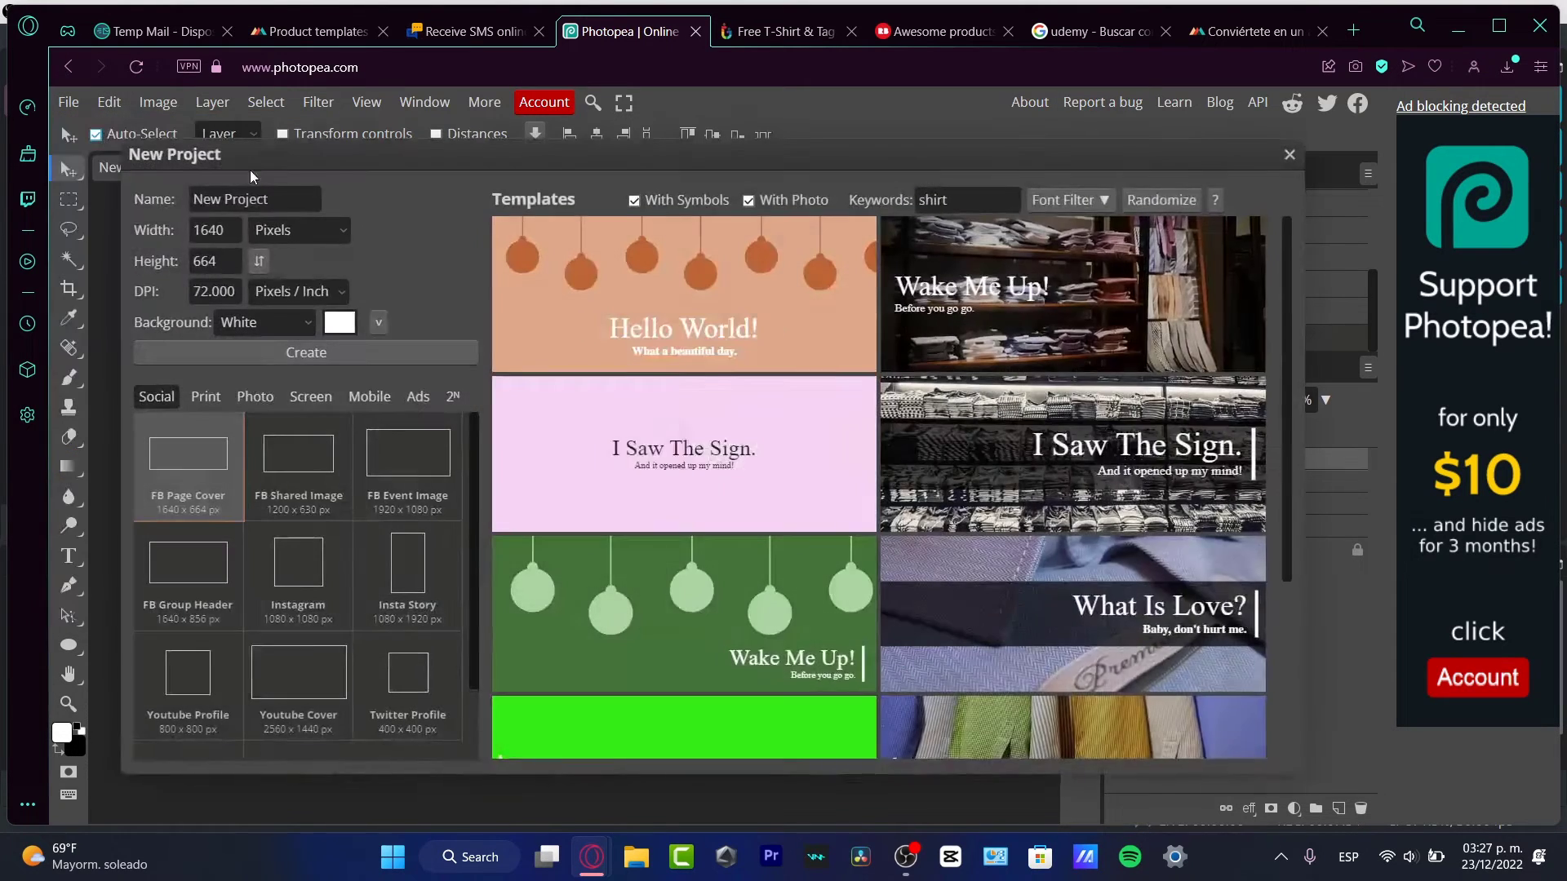
click(318, 359)
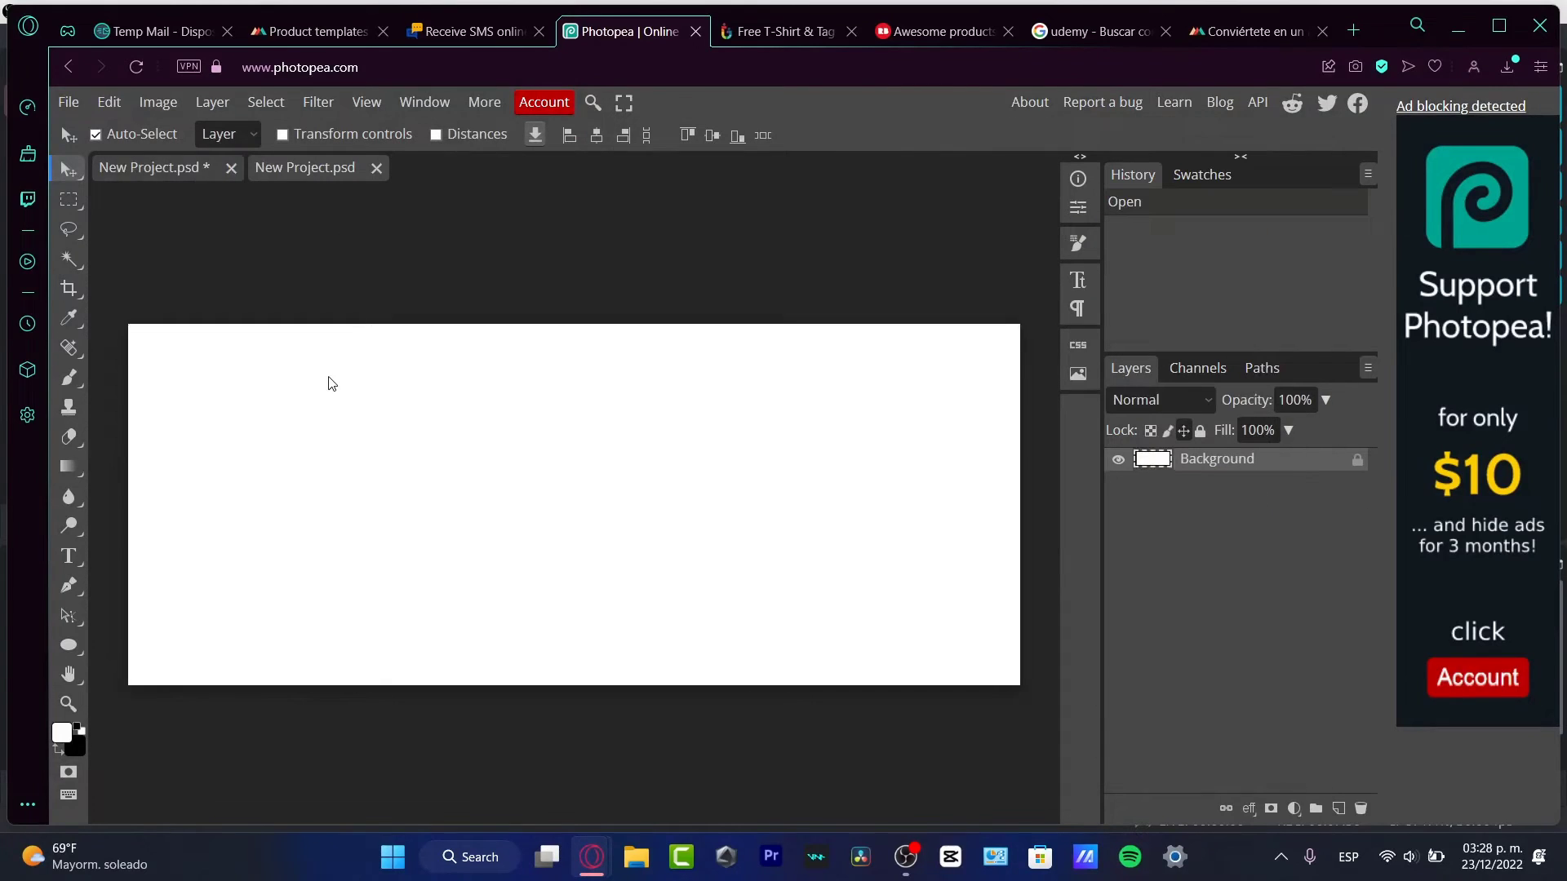
Open Free-T-Shirt-Tag-Mockup from the Downloads folder
click(81, 104)
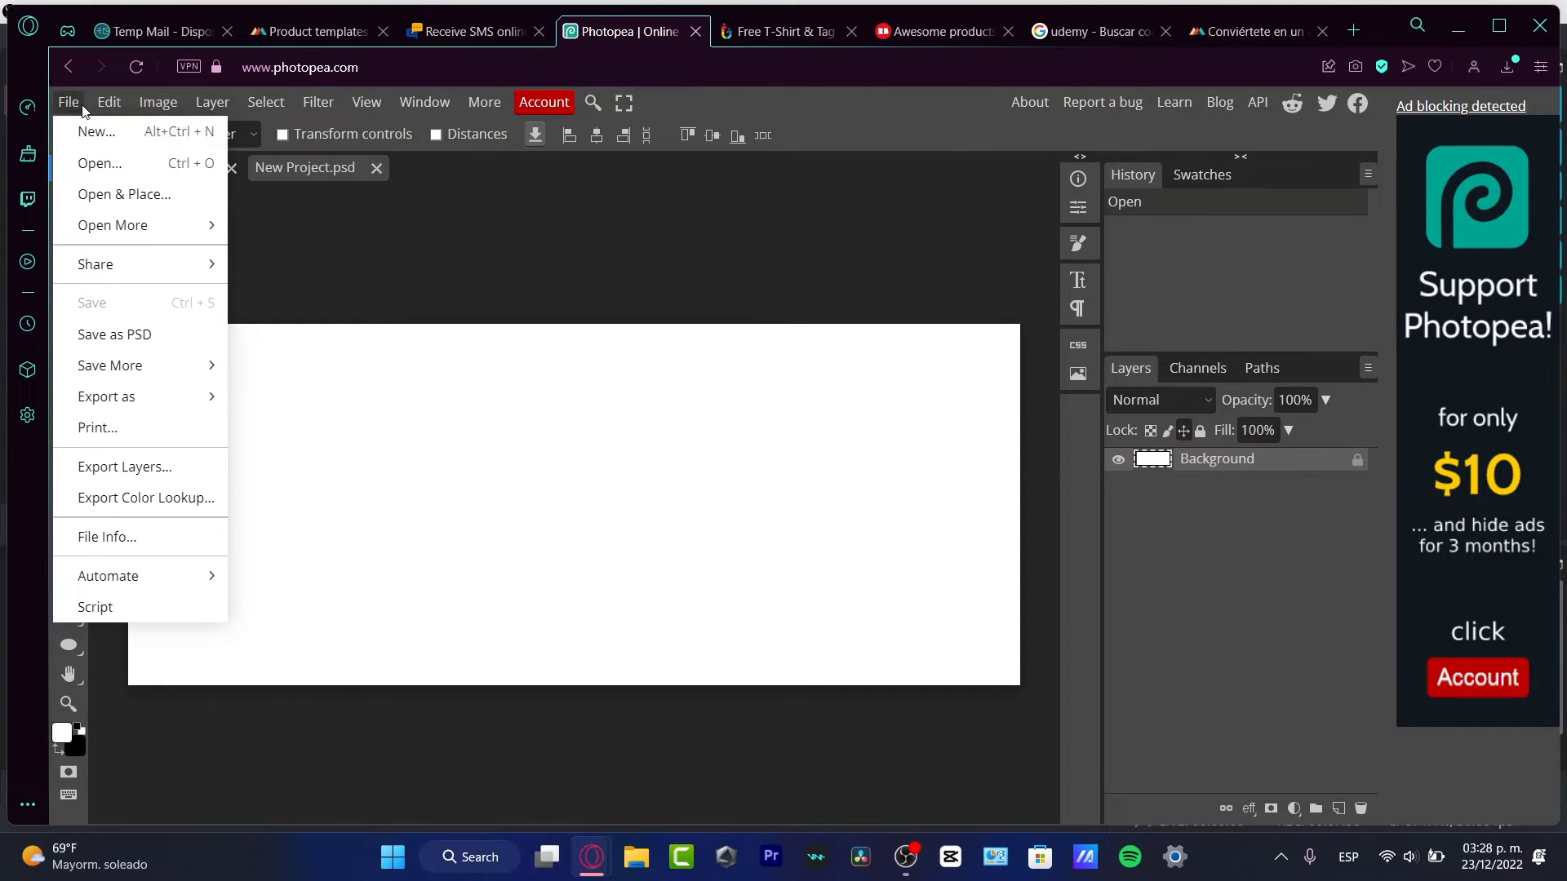
click(115, 161)
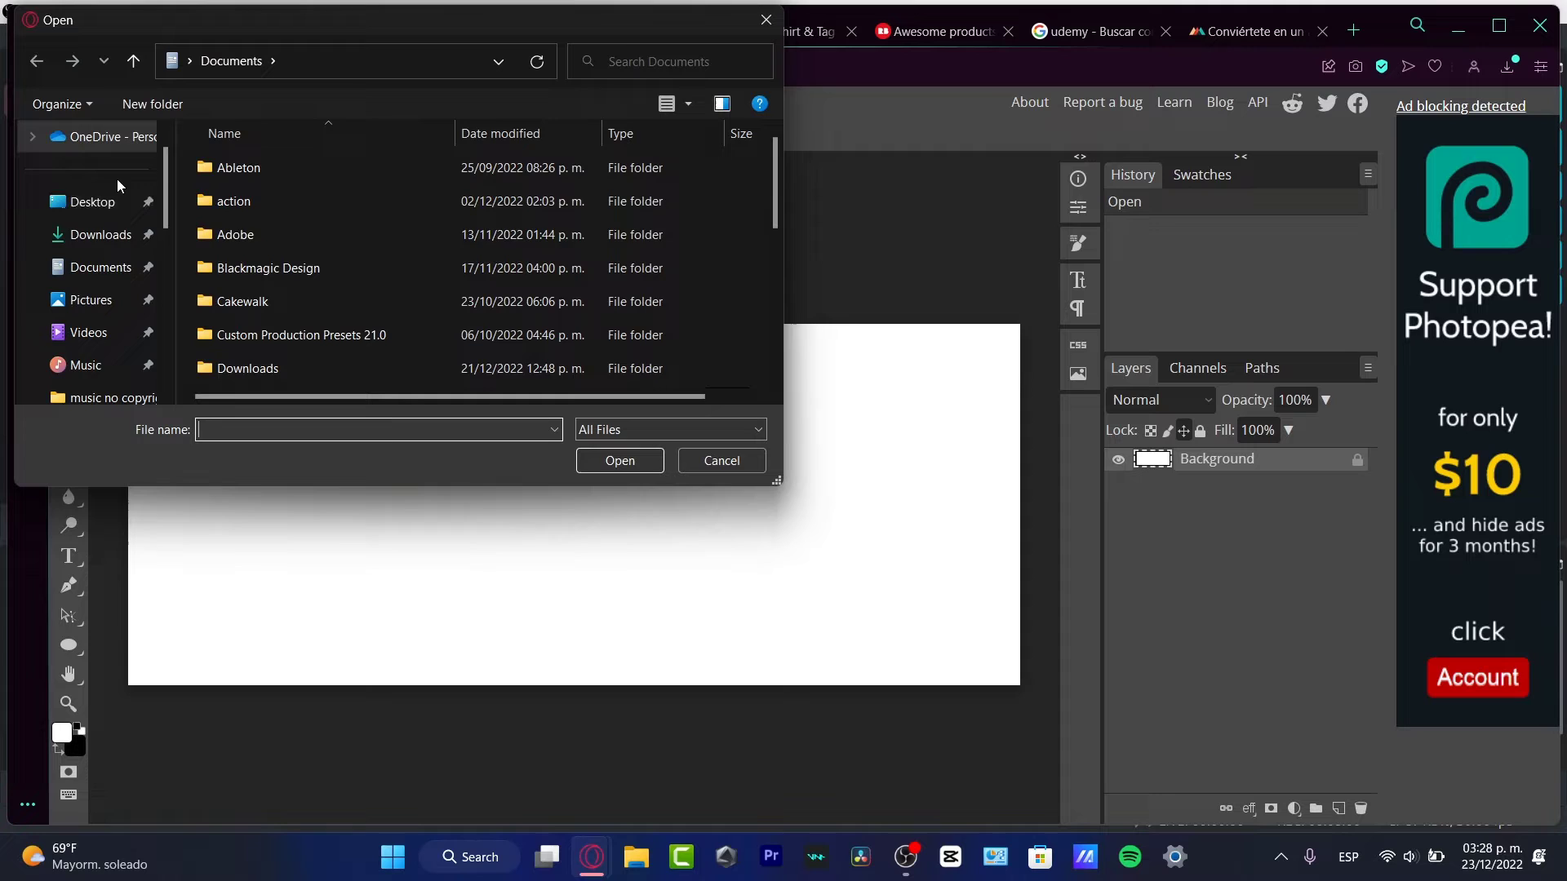
click(122, 234)
click(229, 179)
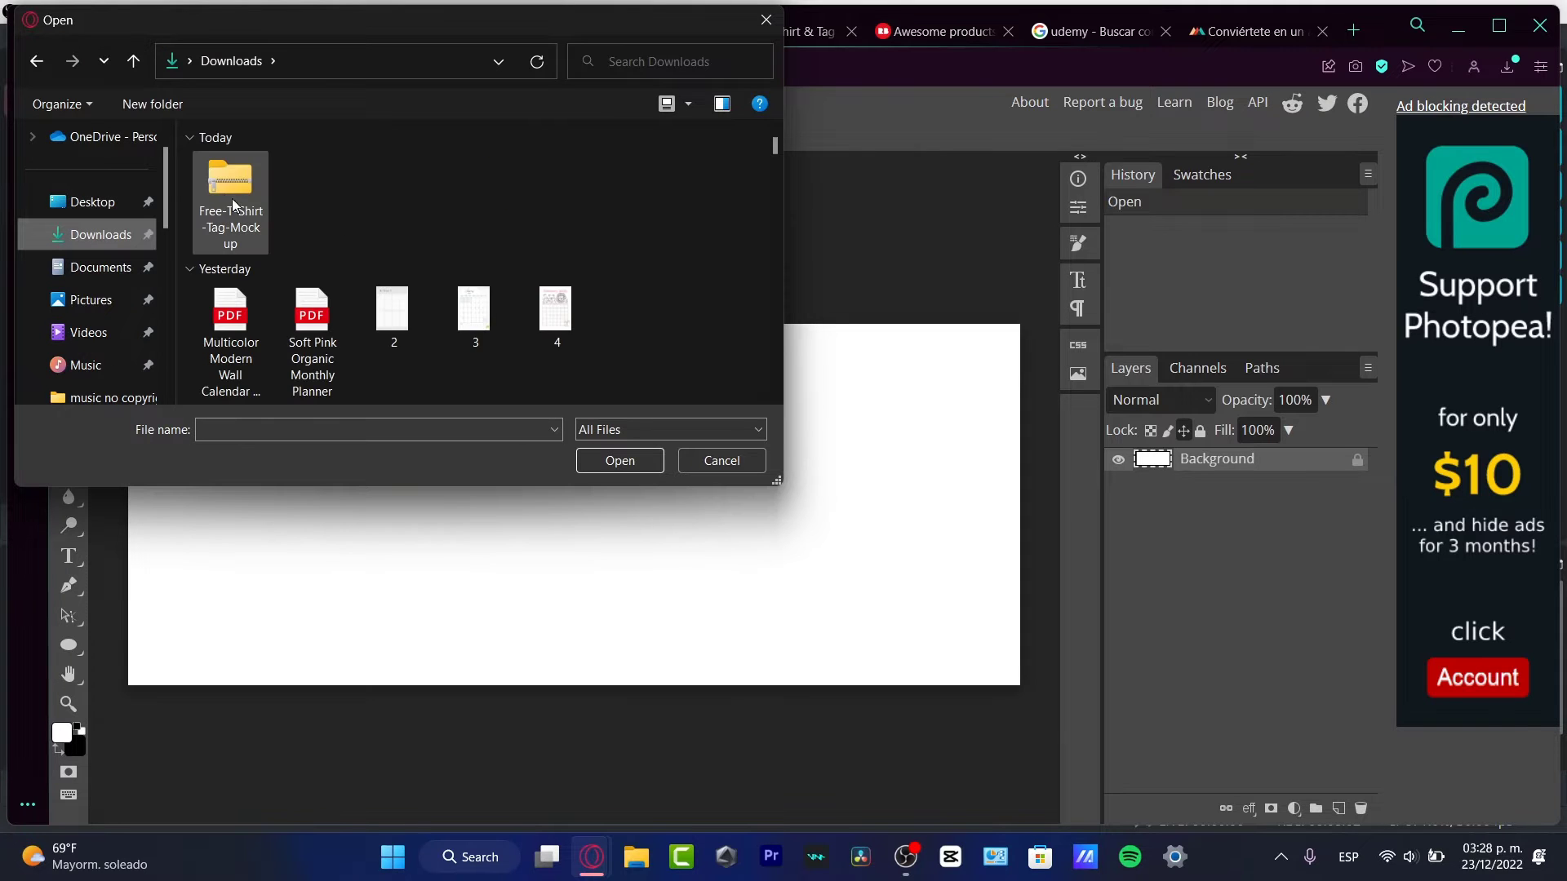
double_click(222, 184)
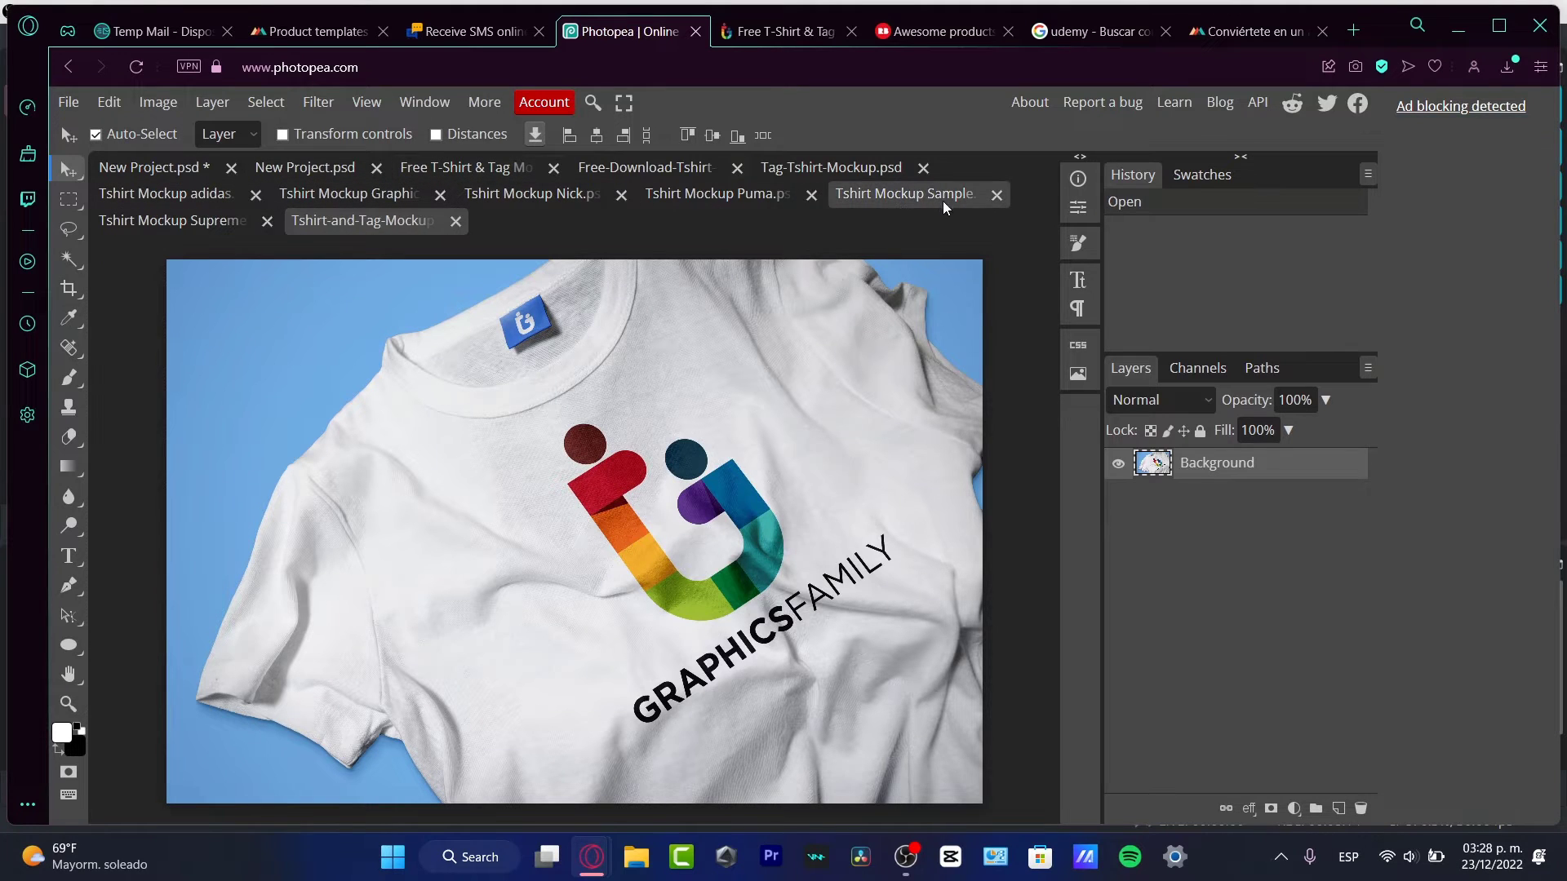
View the astronaut, Puma, Nike, GraphicsFamily and Tshirt-and-Tag mockup documents
click(899, 206)
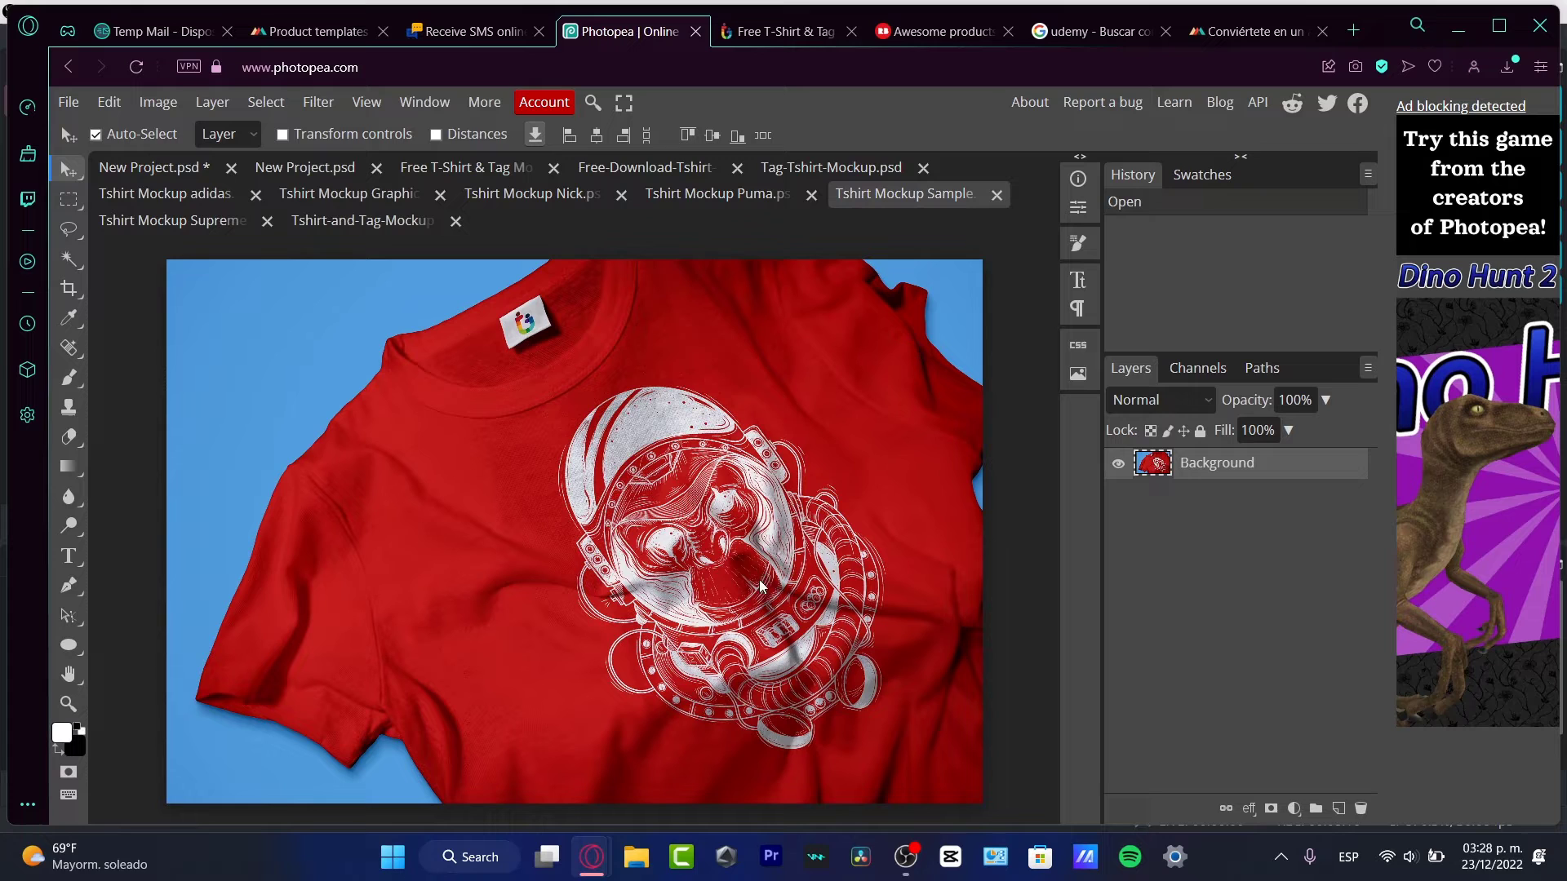
click(720, 194)
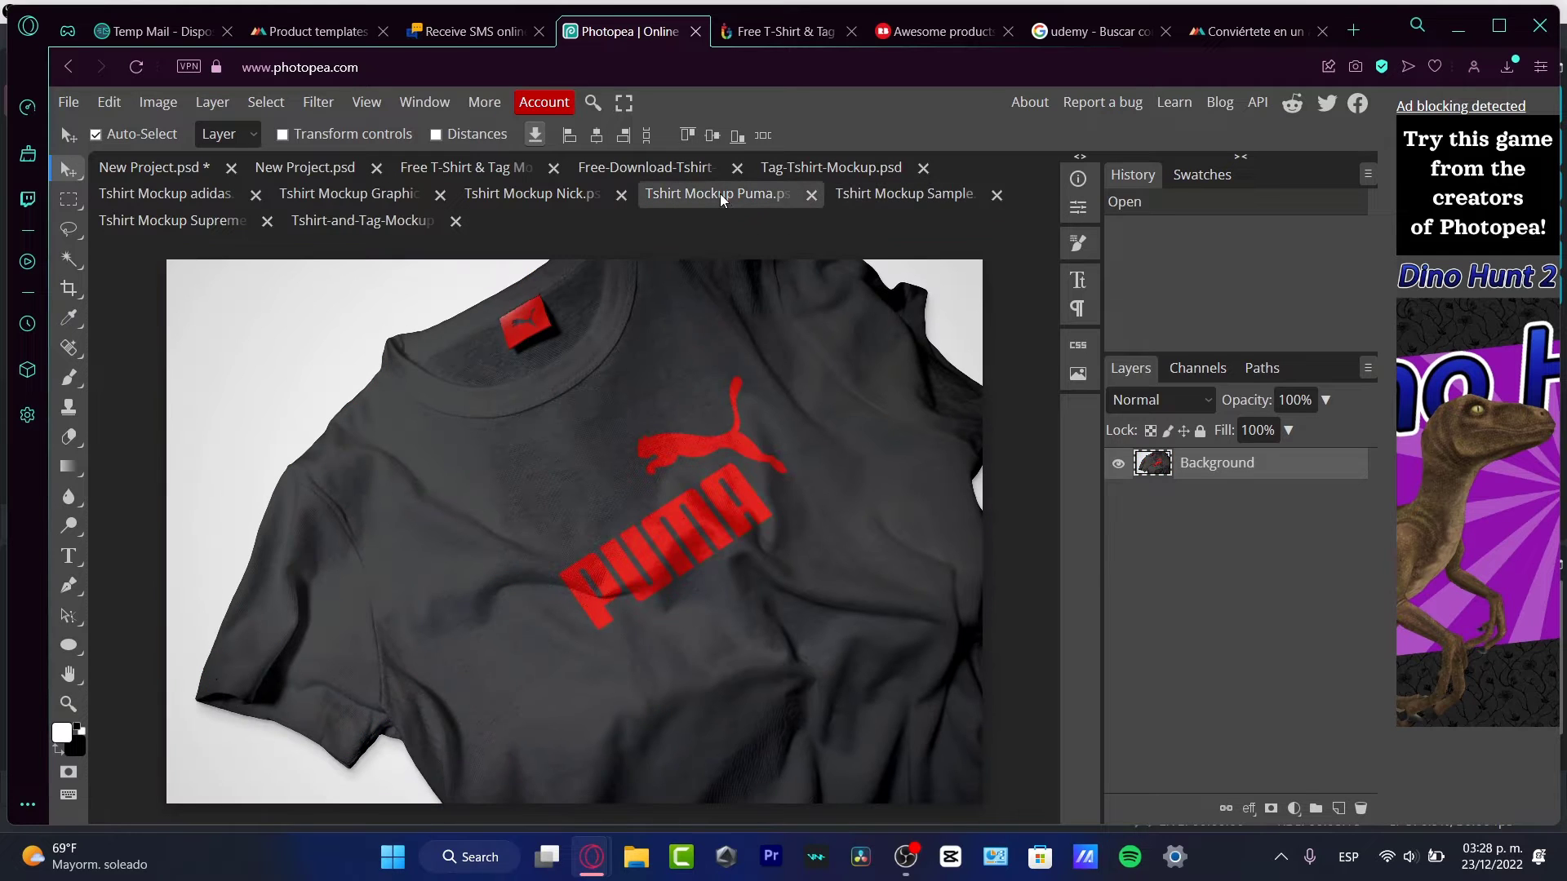
click(545, 198)
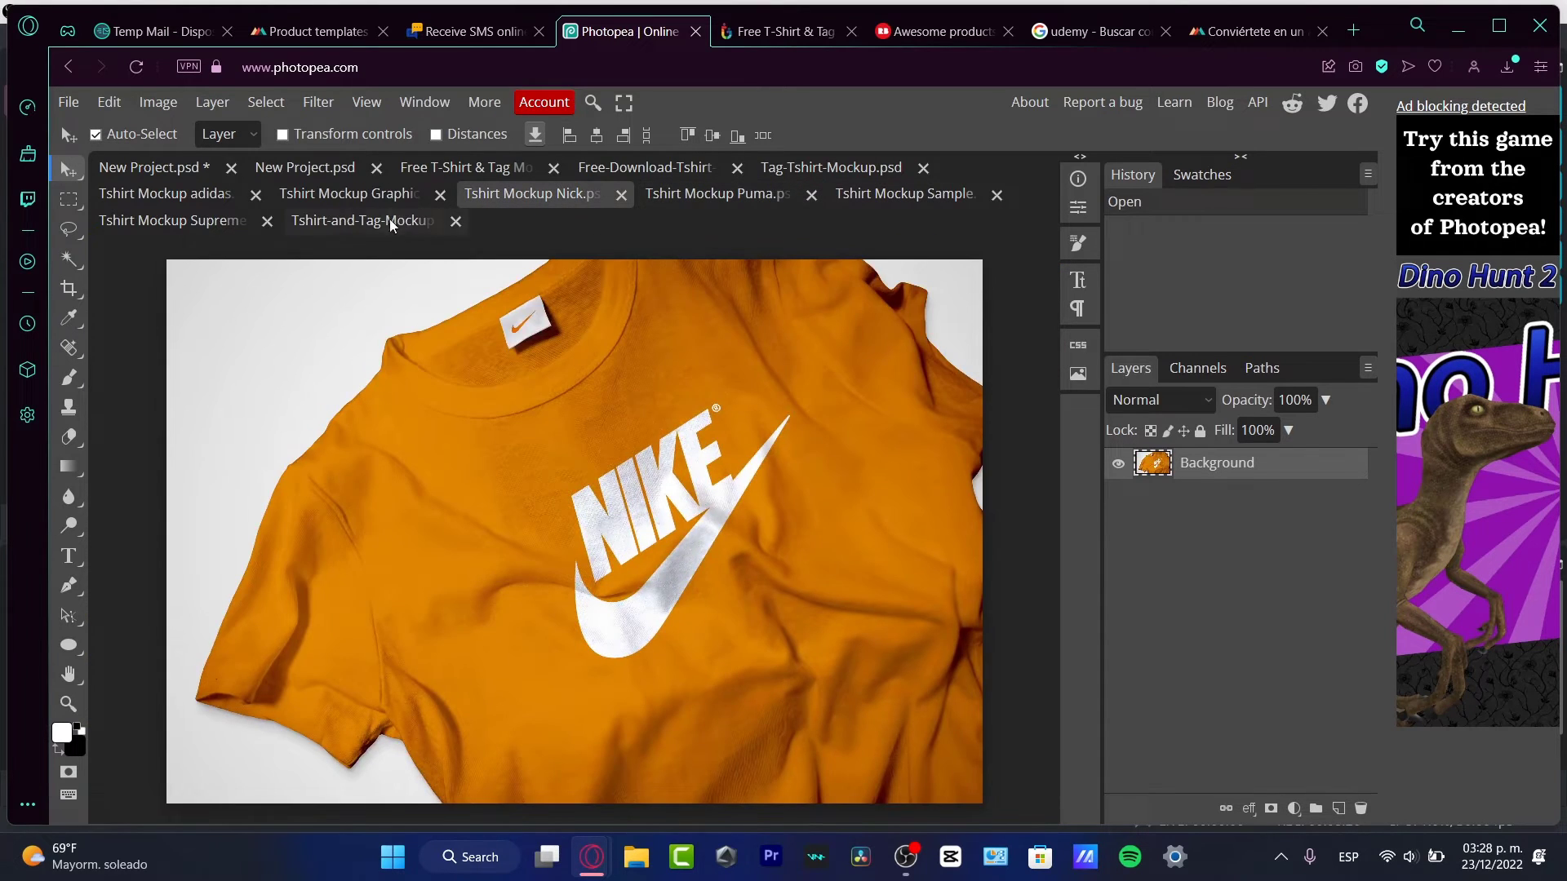
click(346, 196)
click(384, 222)
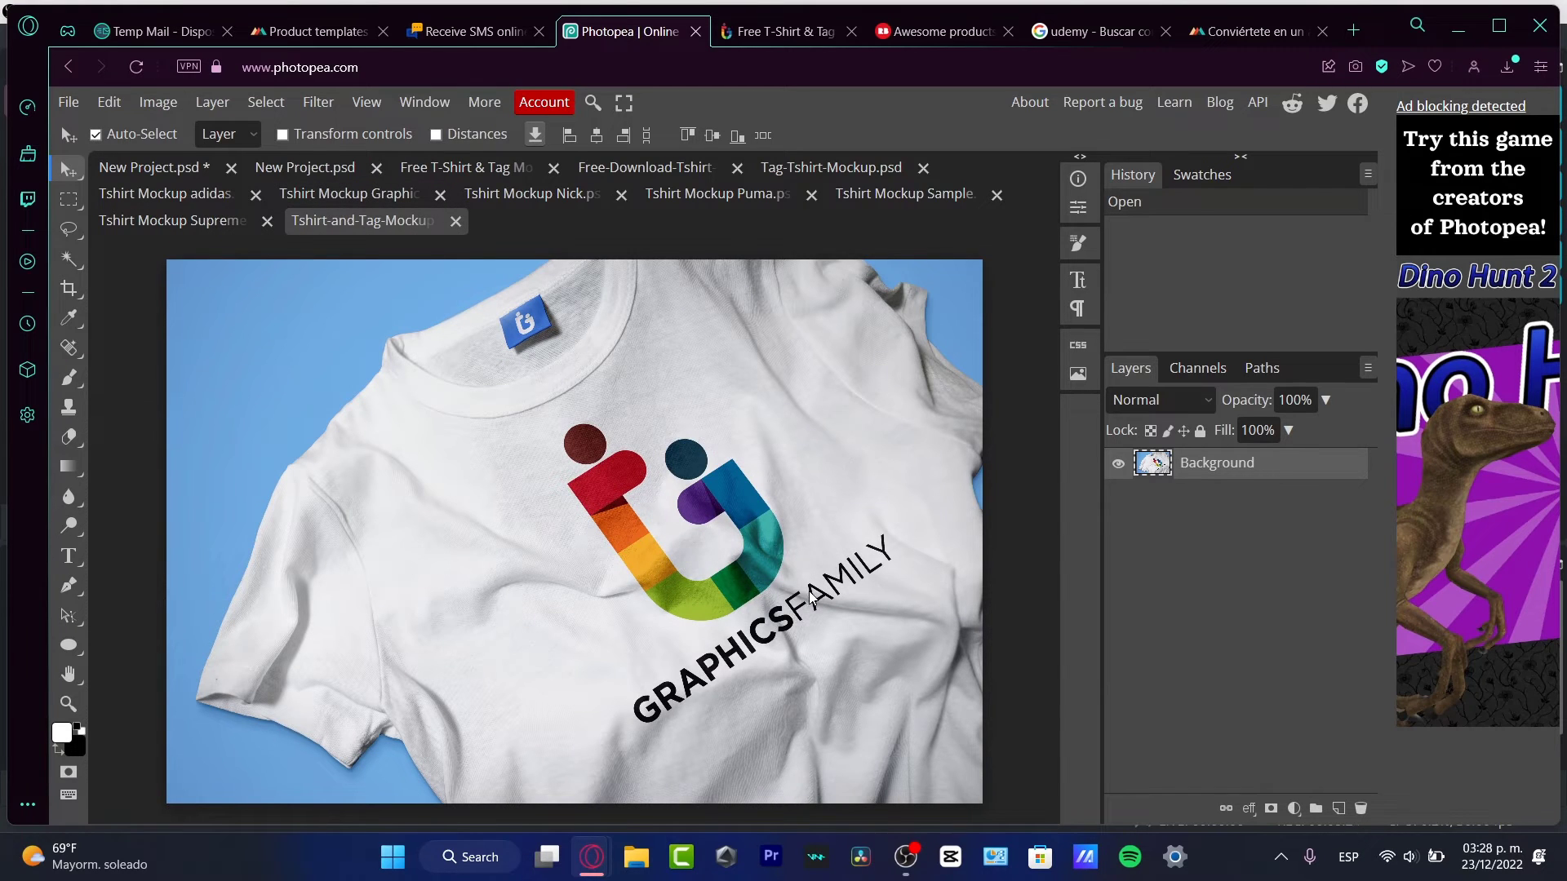
Switch to the editable T-shirt and tag mockup and toggle the [YOUR DESIGN HERE] layer
click(321, 168)
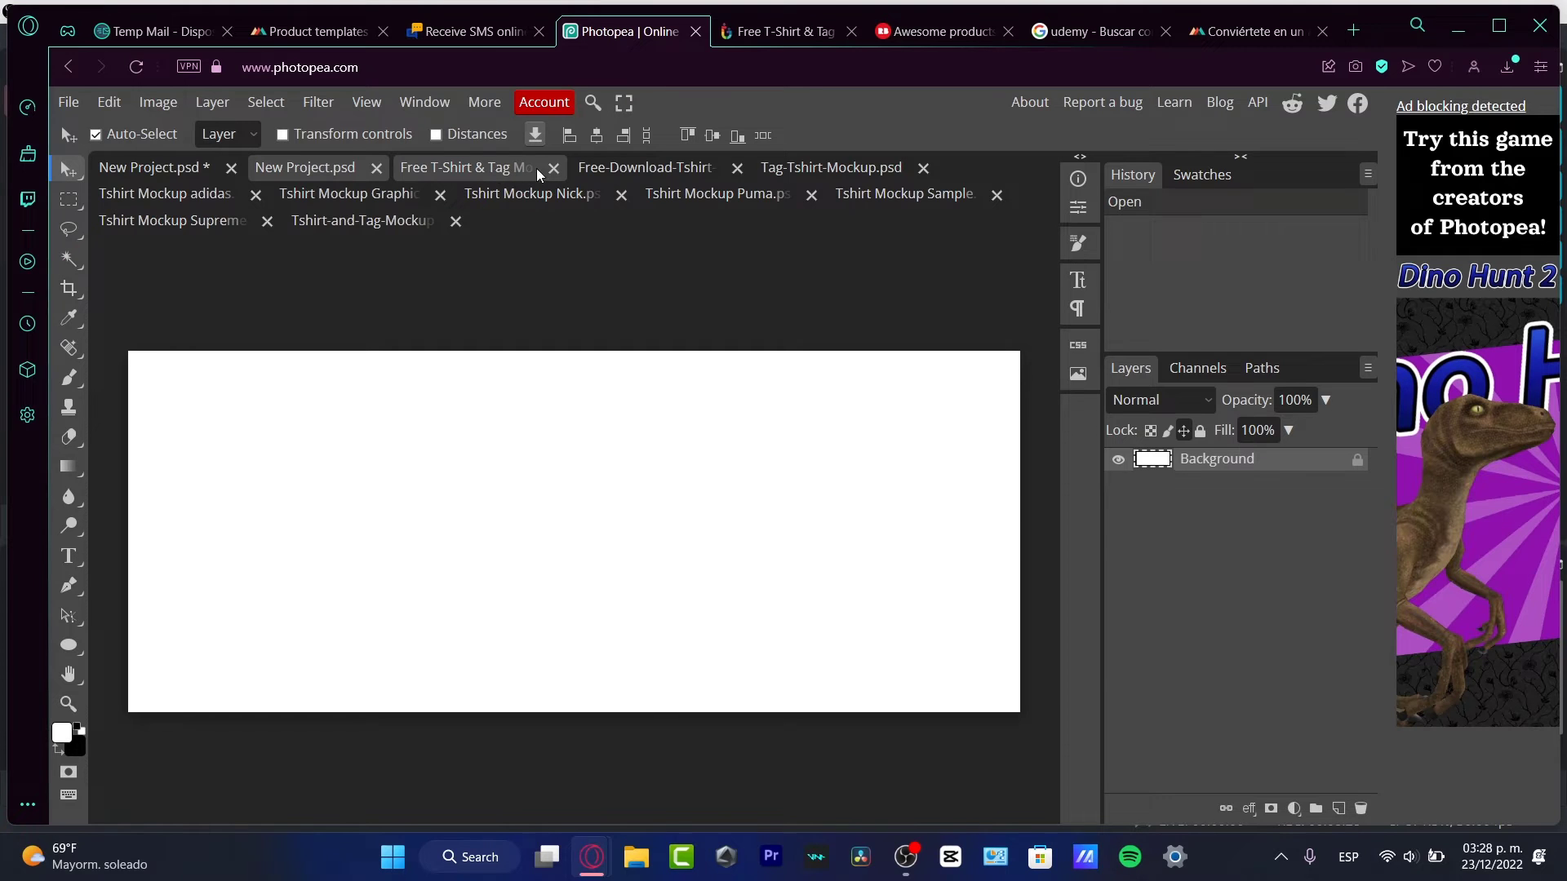
click(514, 175)
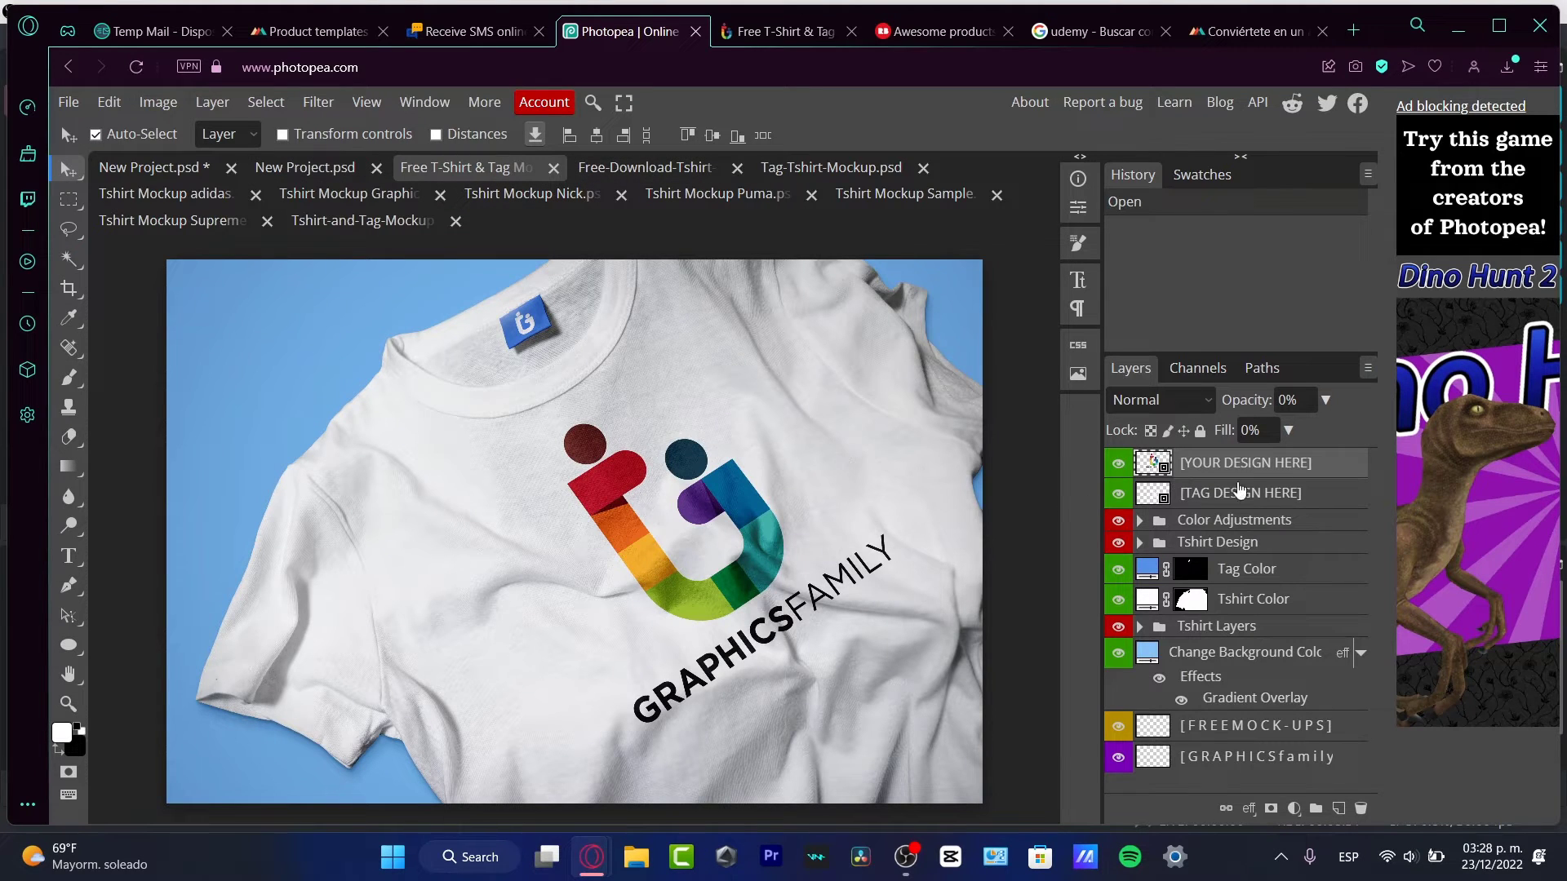
click(1118, 465)
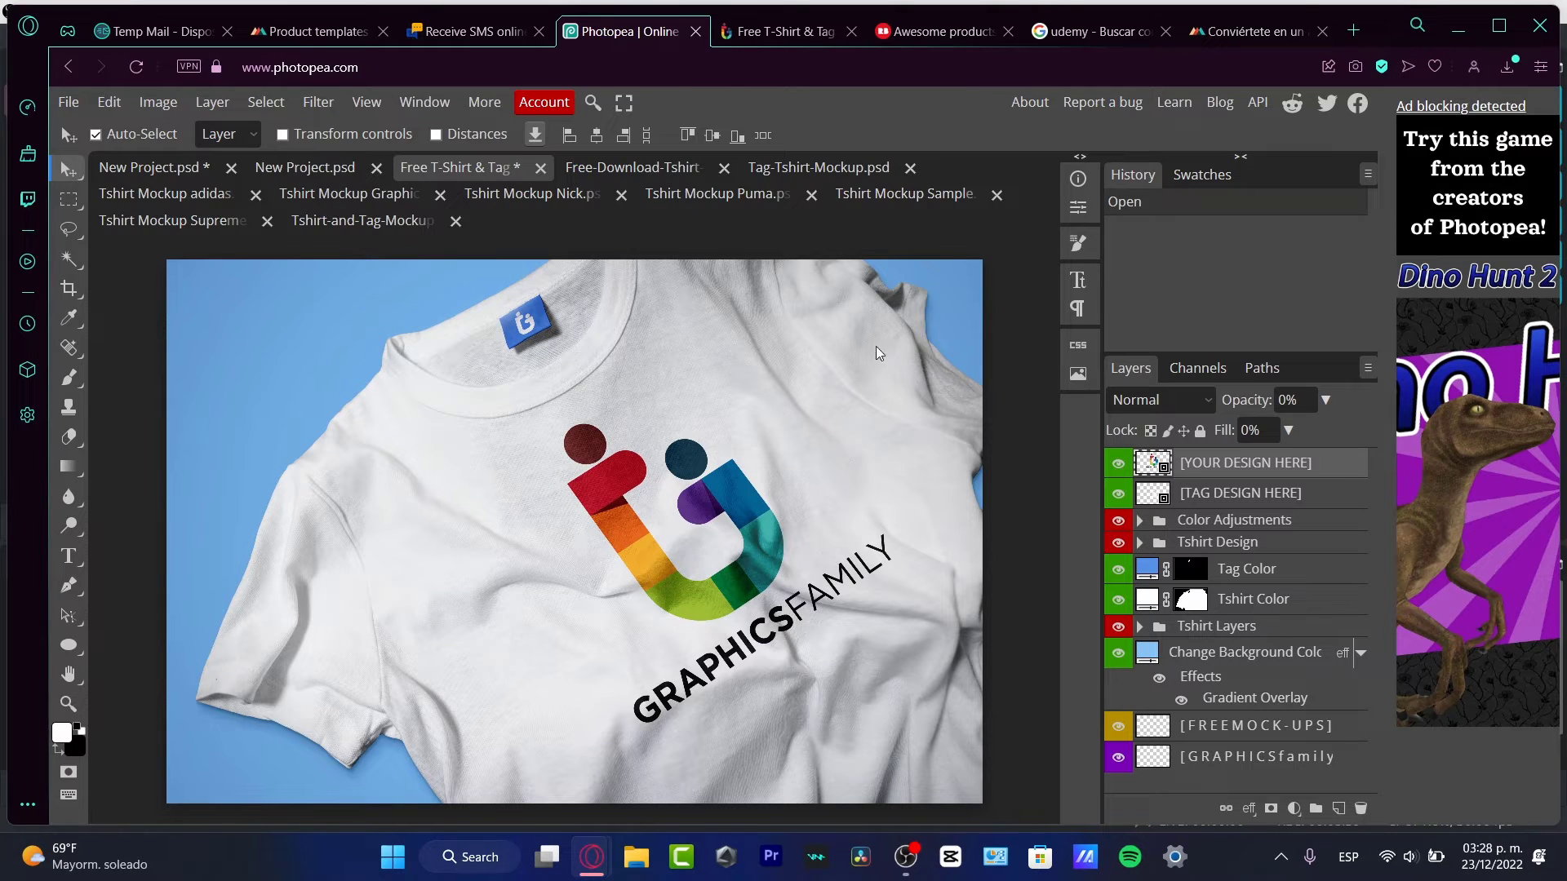
Export the DEJA VU logo document as New Project.png
click(189, 169)
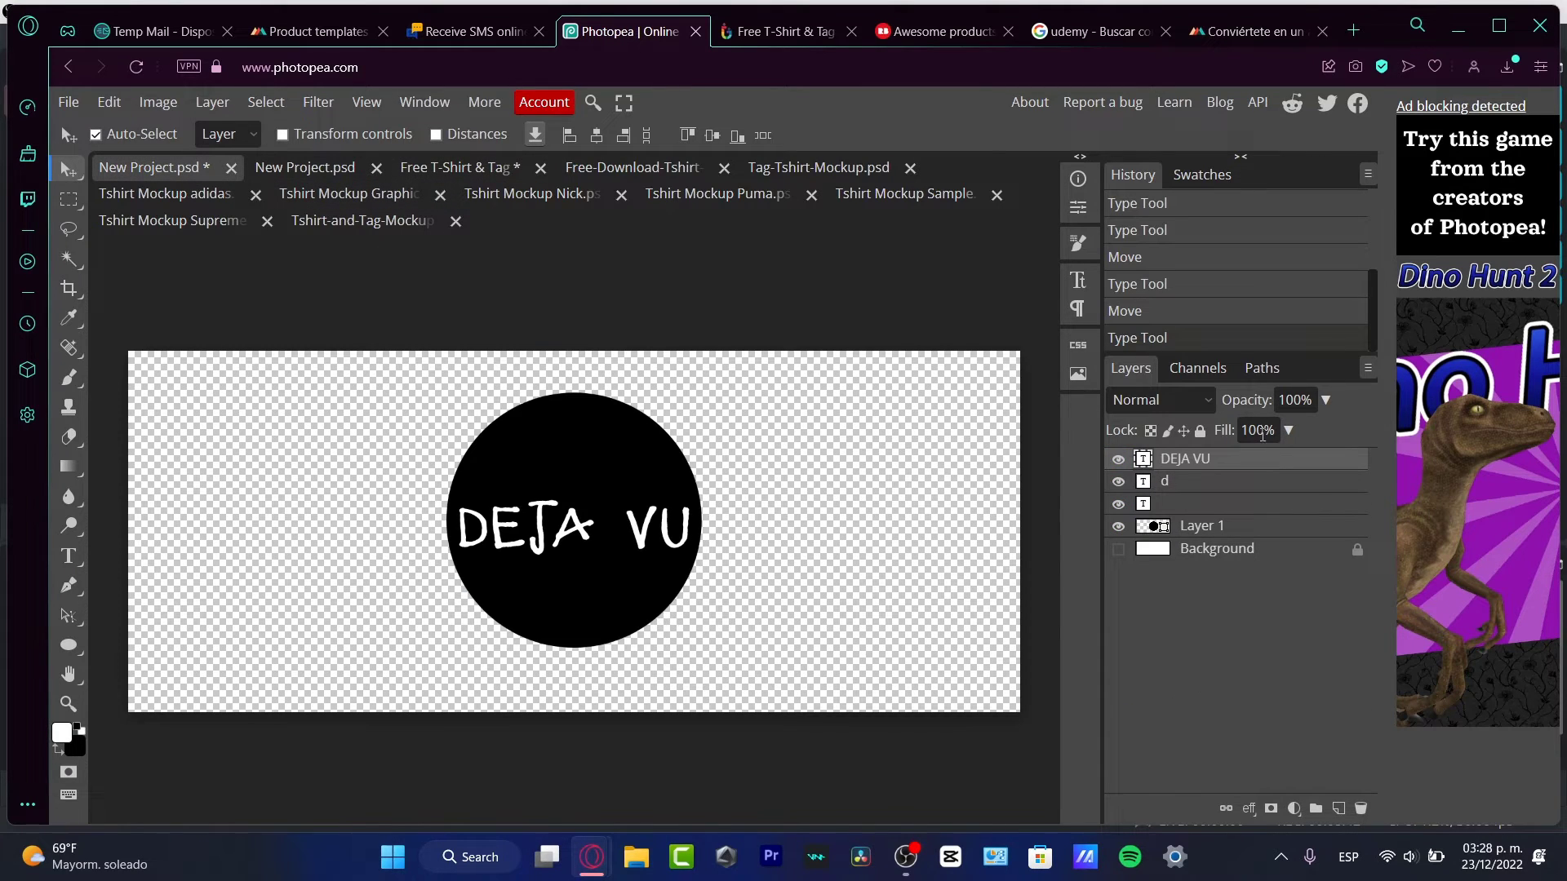
click(70, 104)
mouse_move(206, 367)
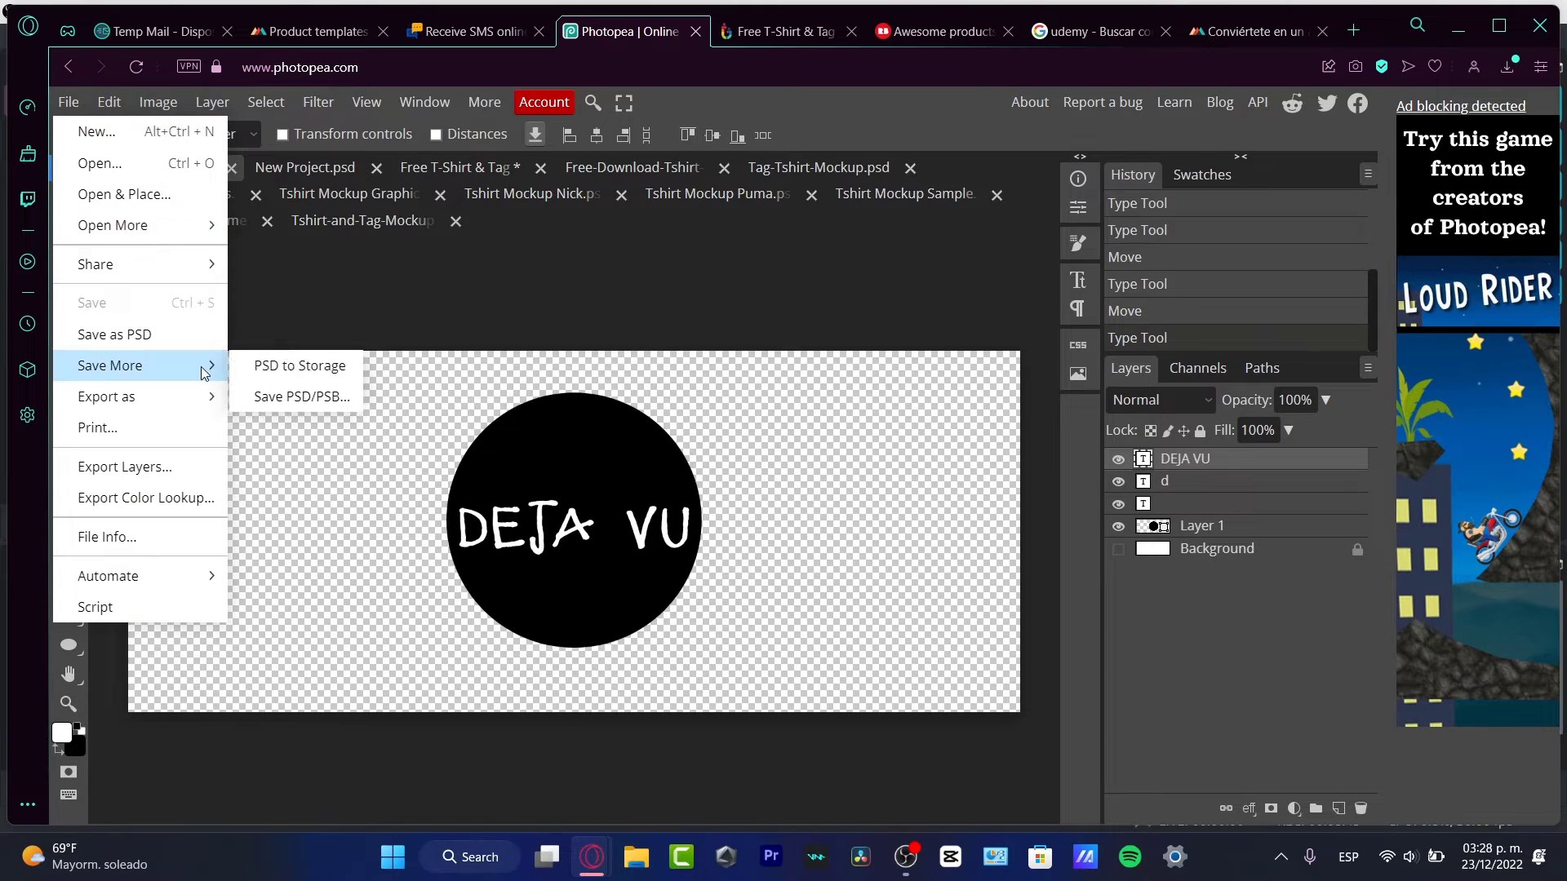
mouse_move(196, 395)
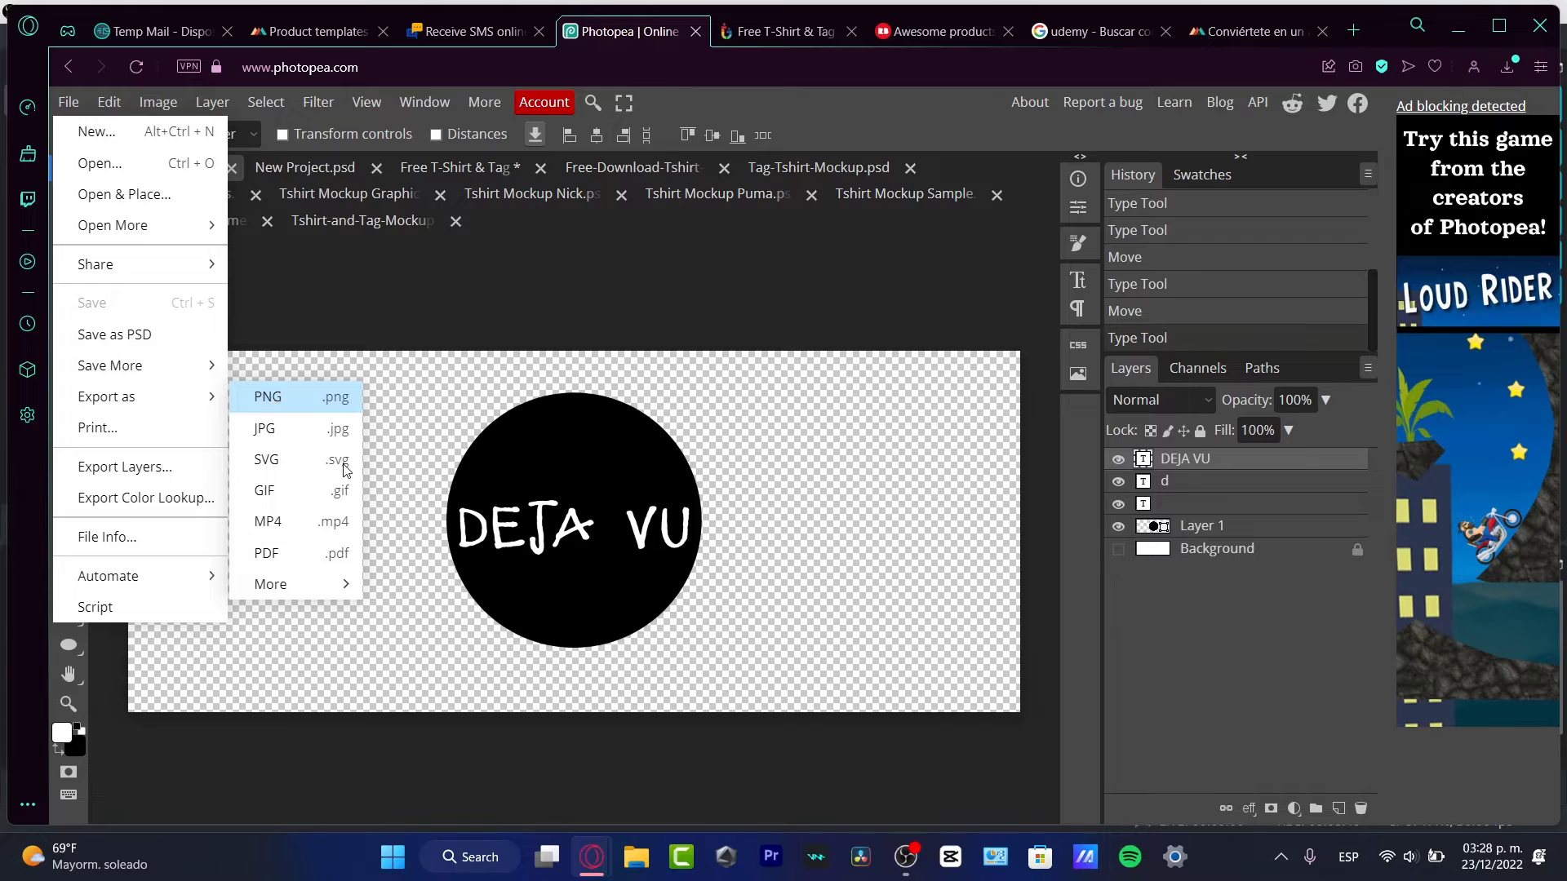
click(310, 397)
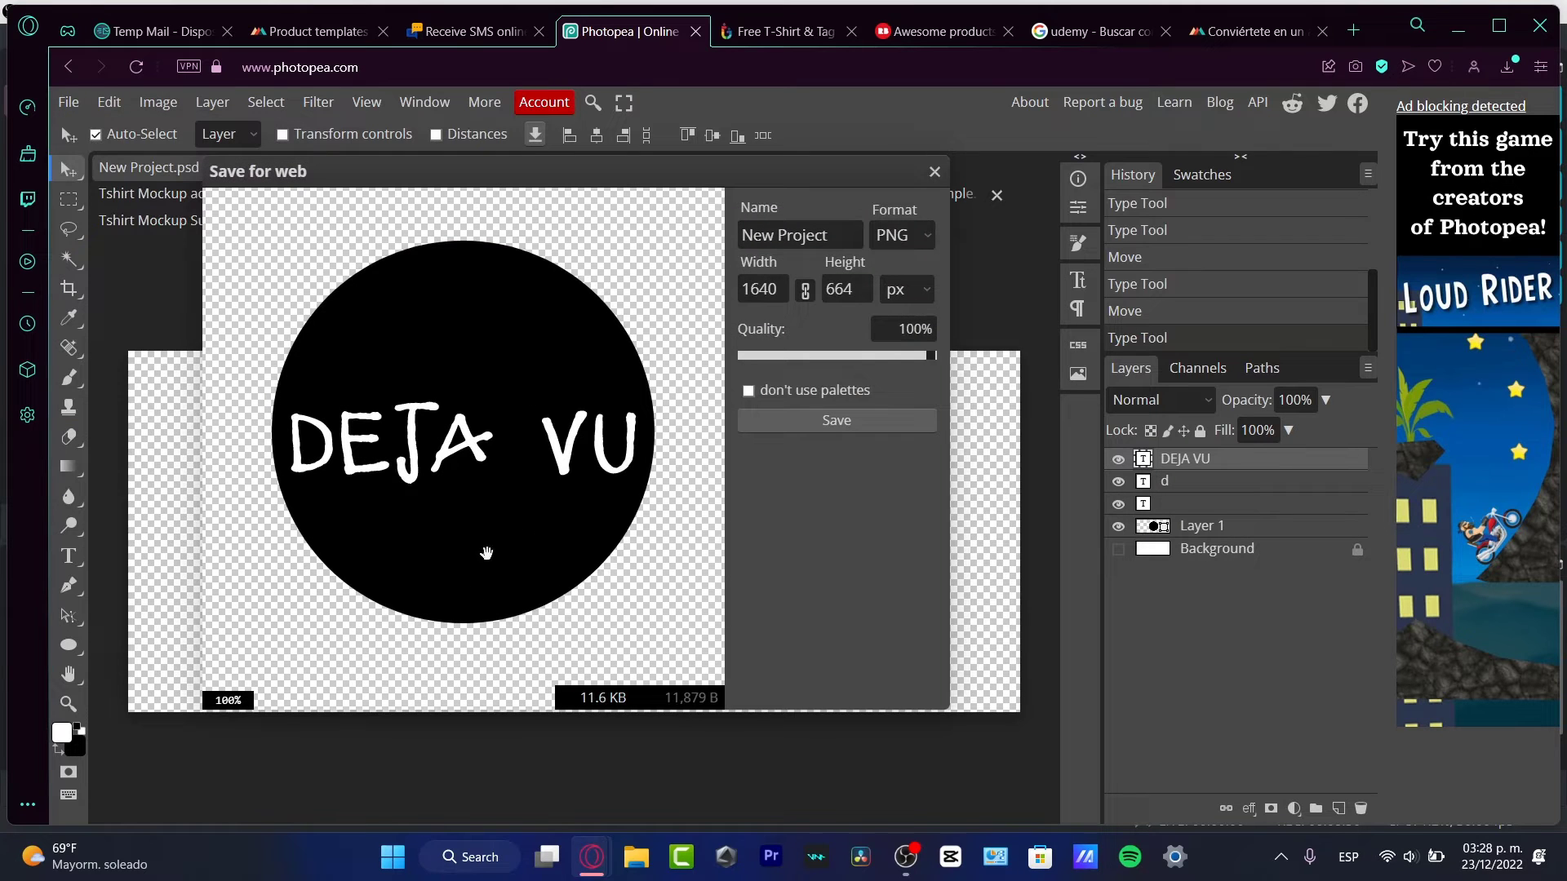
click(873, 420)
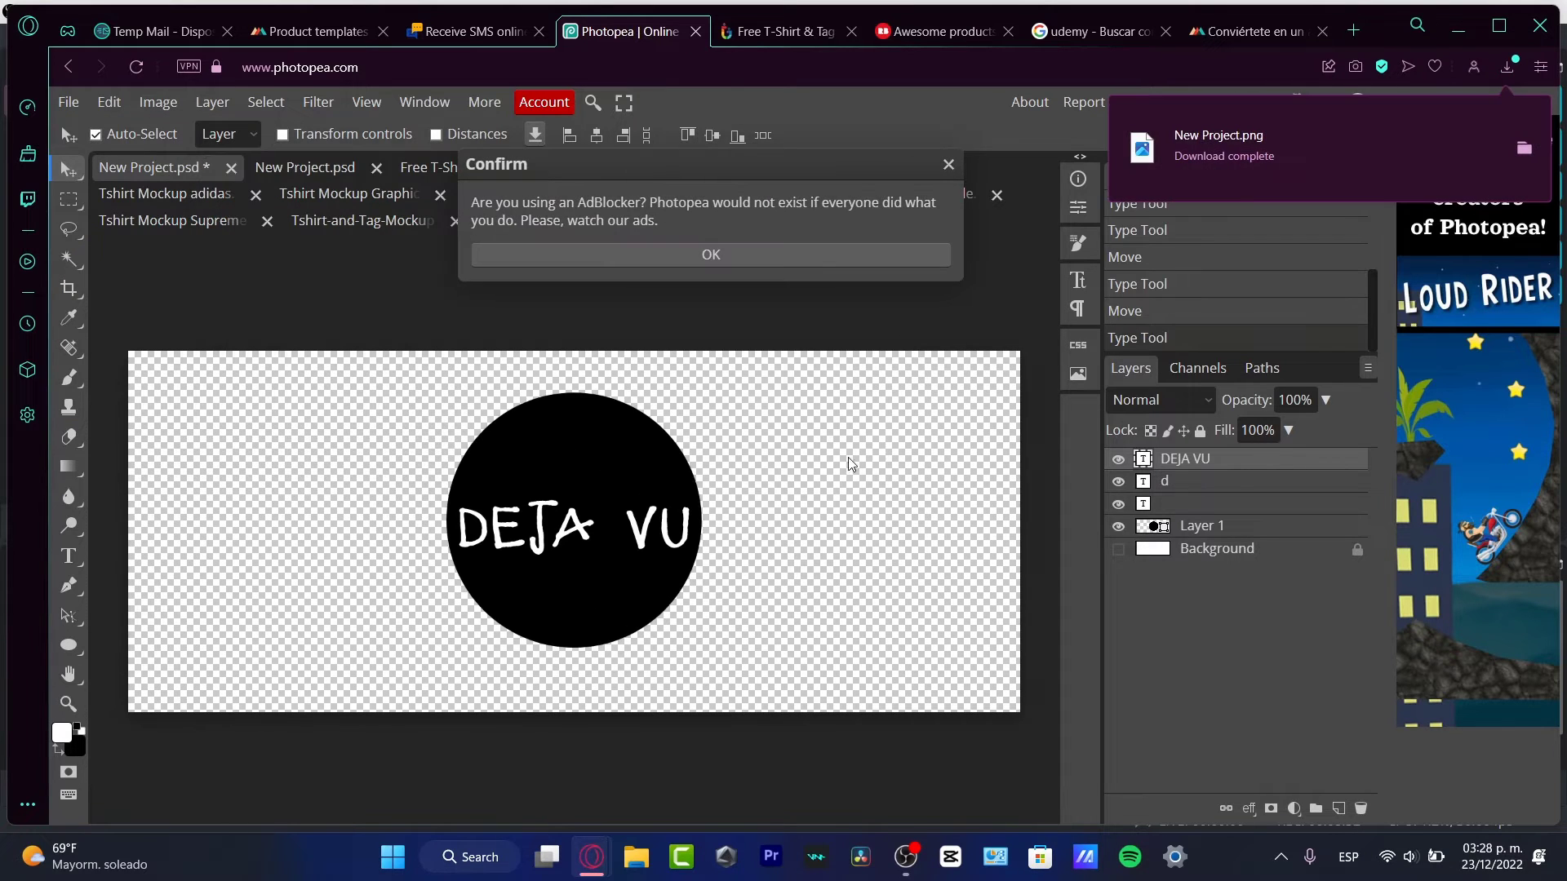
click(814, 262)
Drag New Project.png from Explorer's Downloads folder into the T-shirt mockup
click(502, 167)
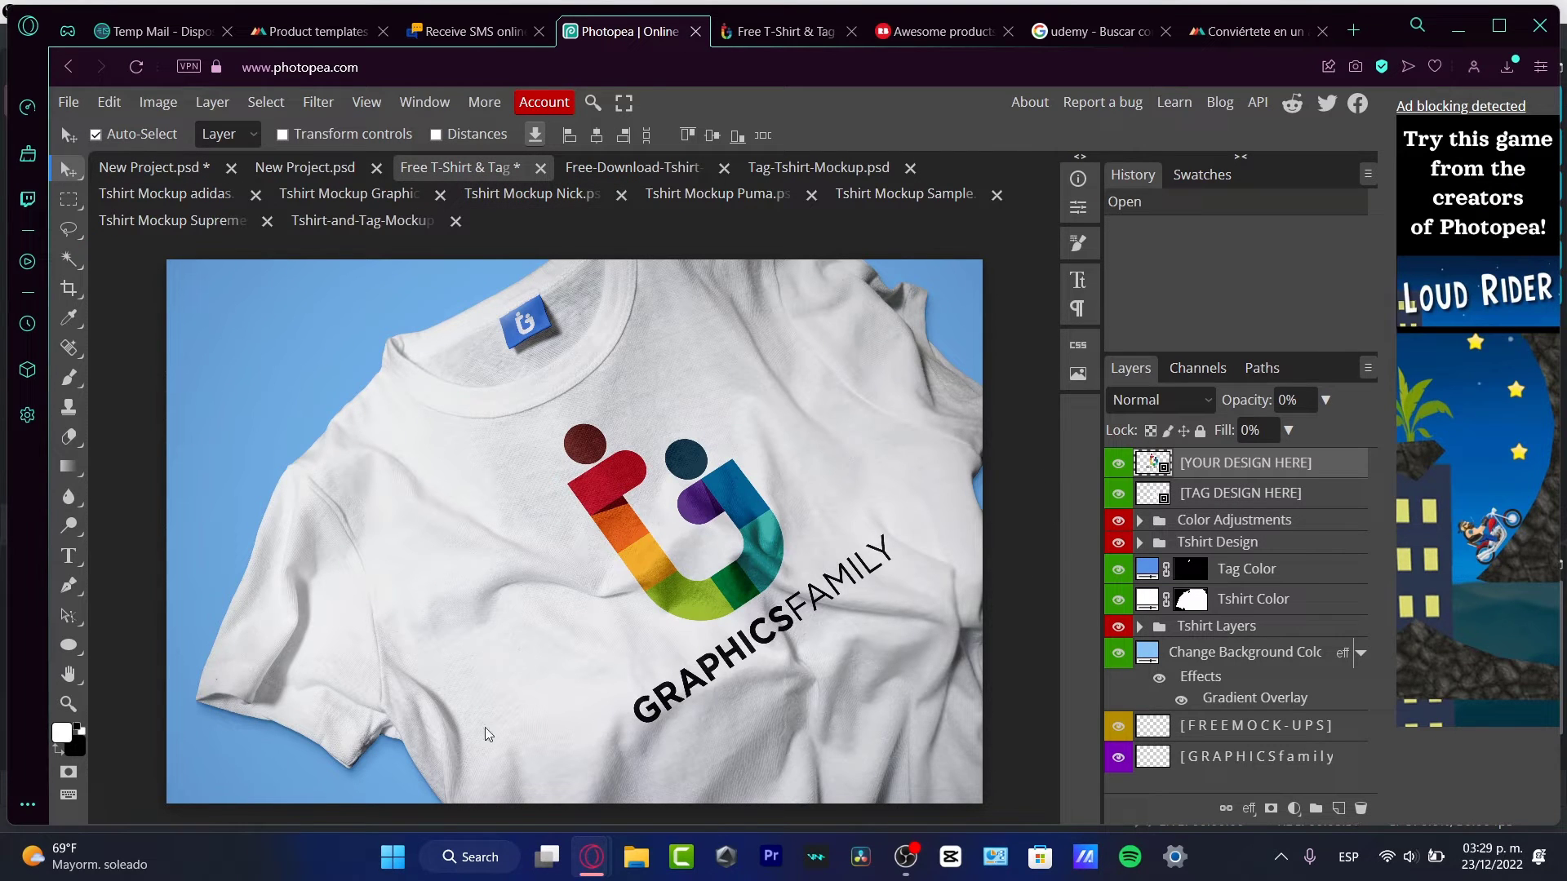
click(636, 855)
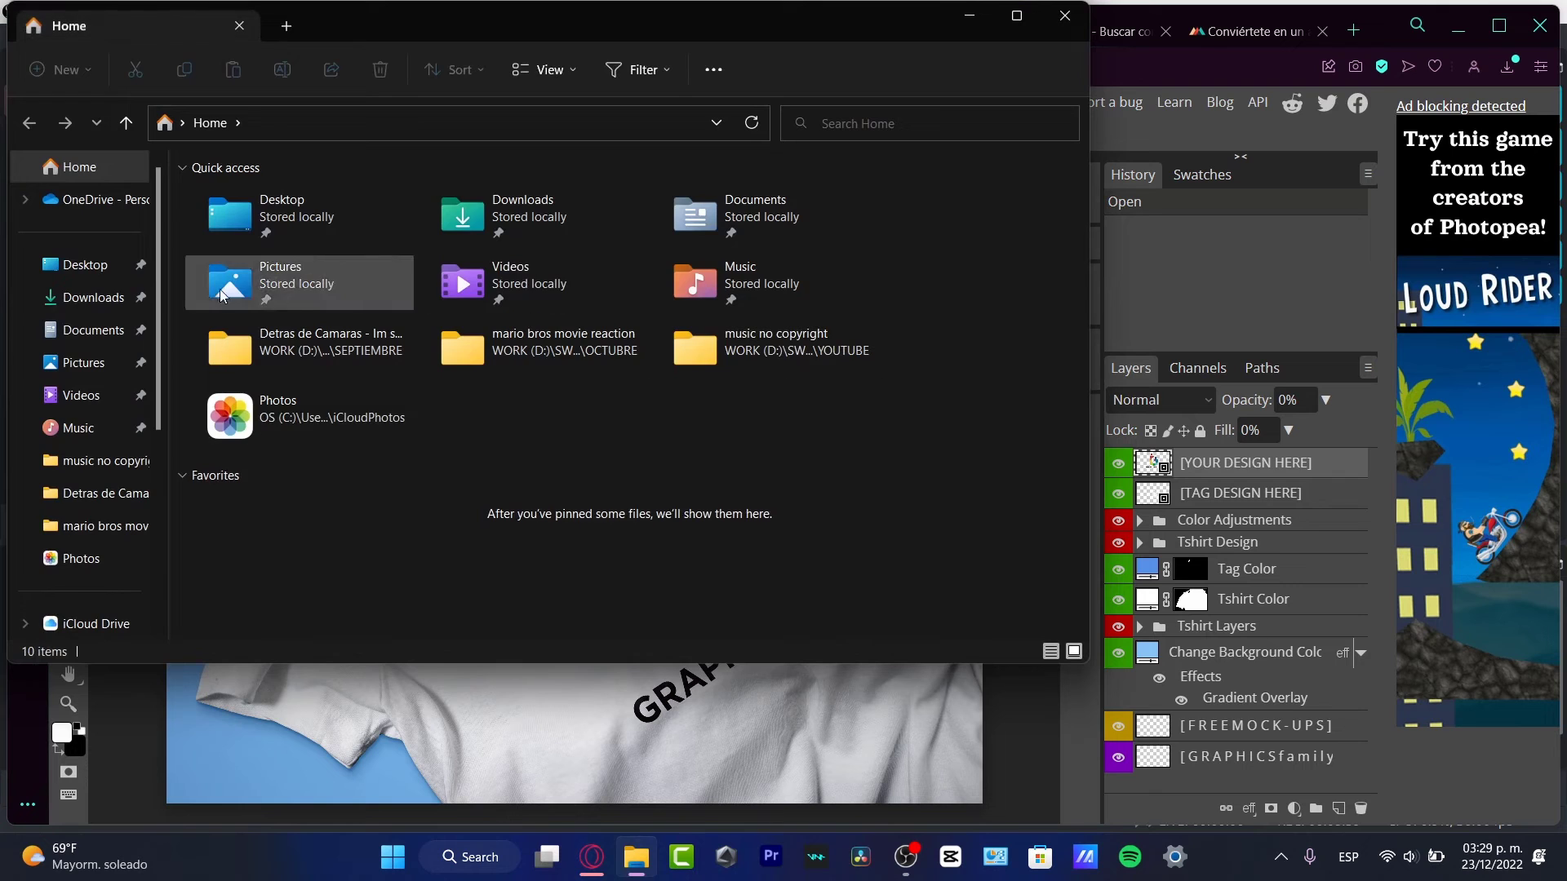
click(103, 295)
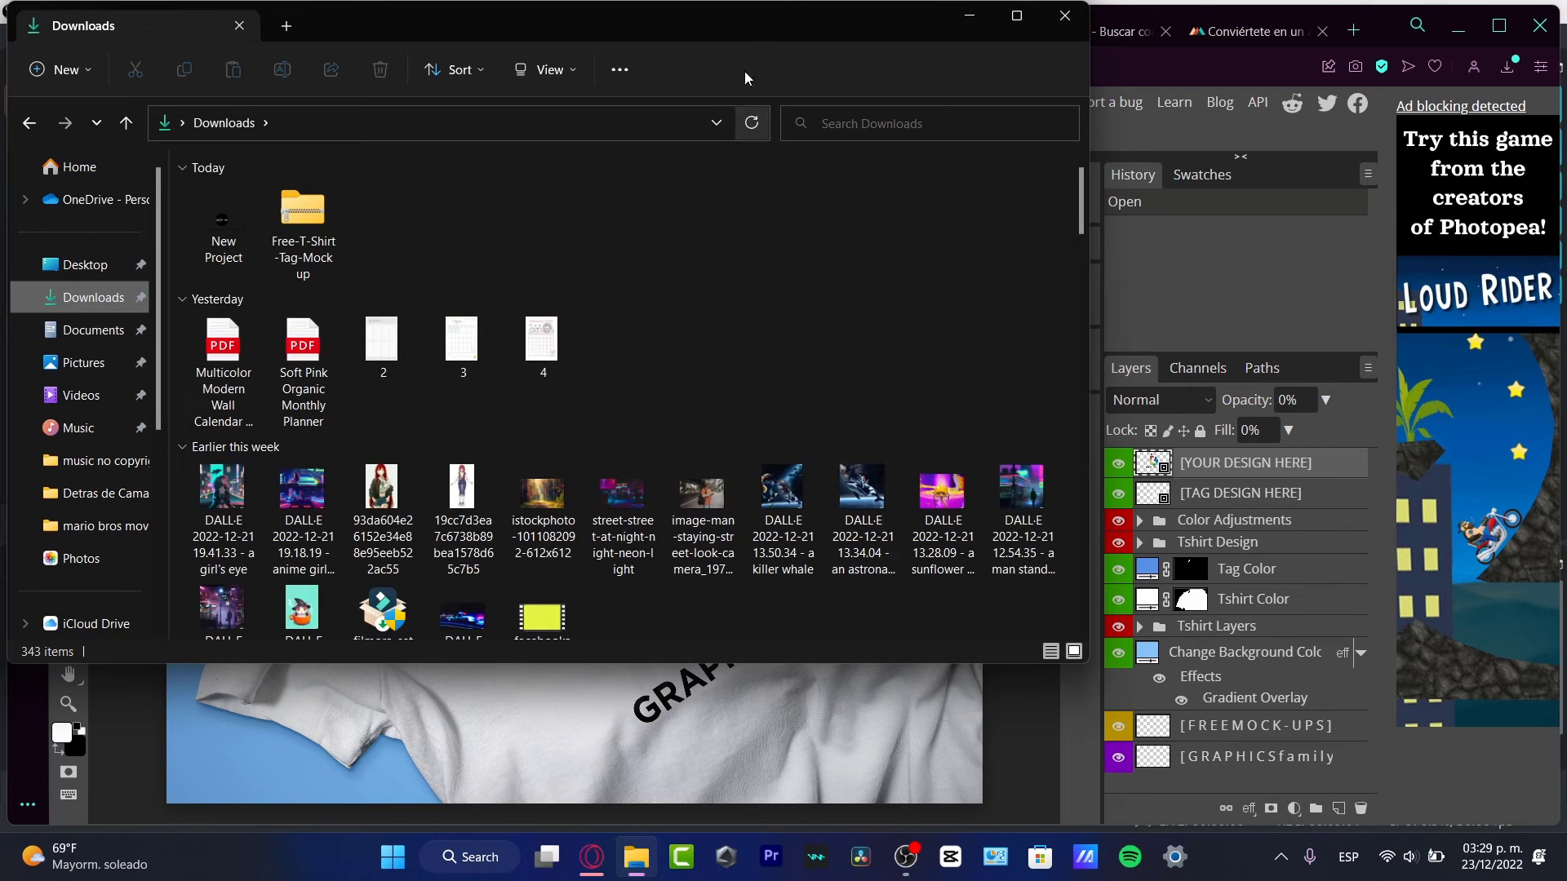
drag(746, 31, 1401, 124)
click(898, 323)
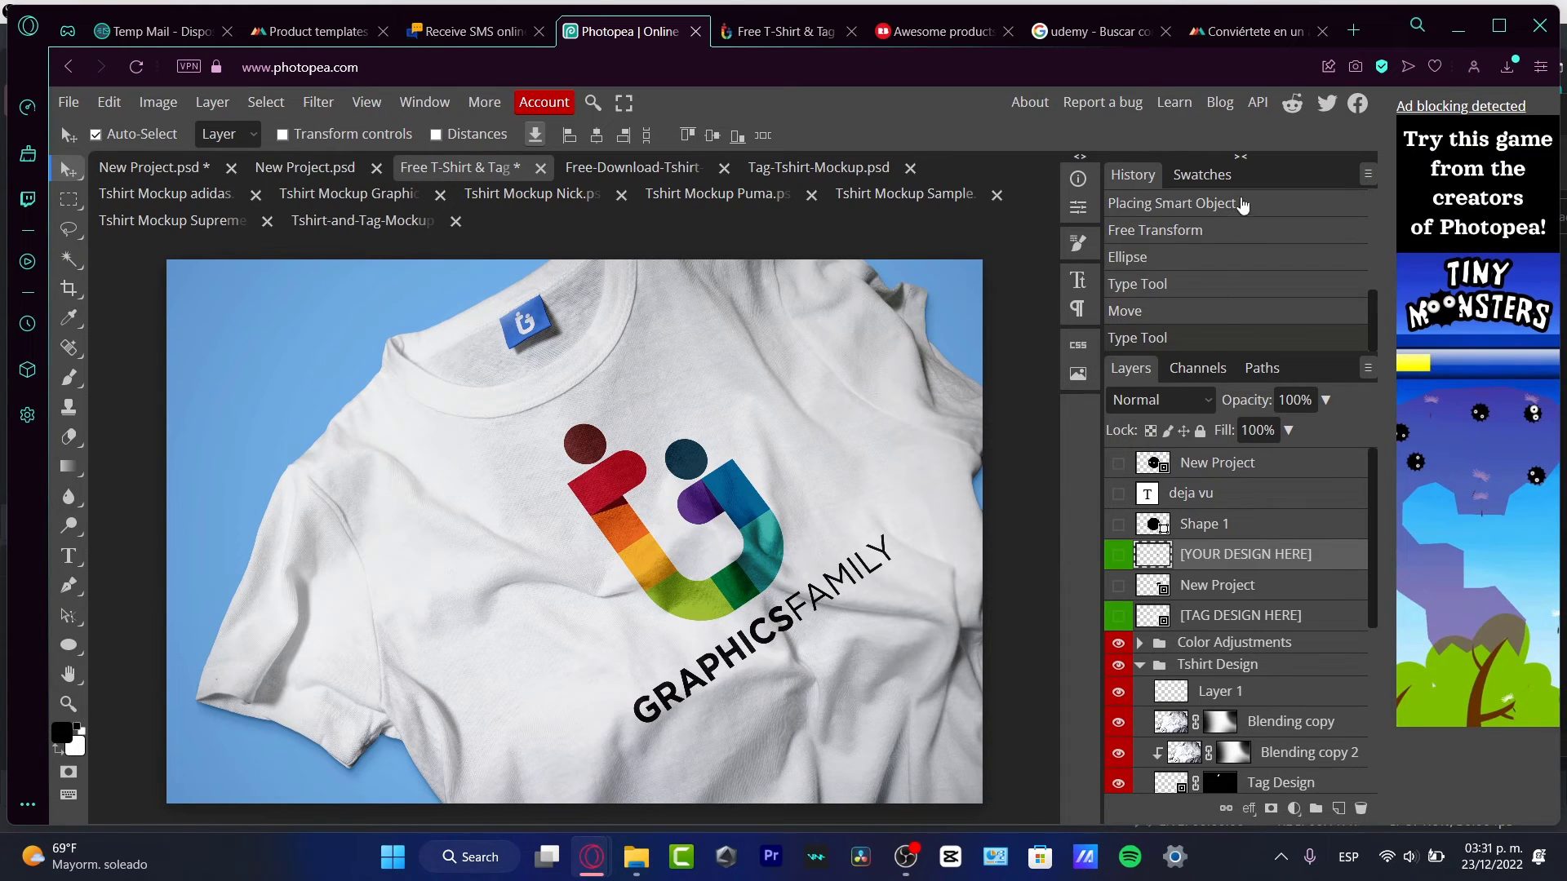
scroll(1221, 522, down, 5)
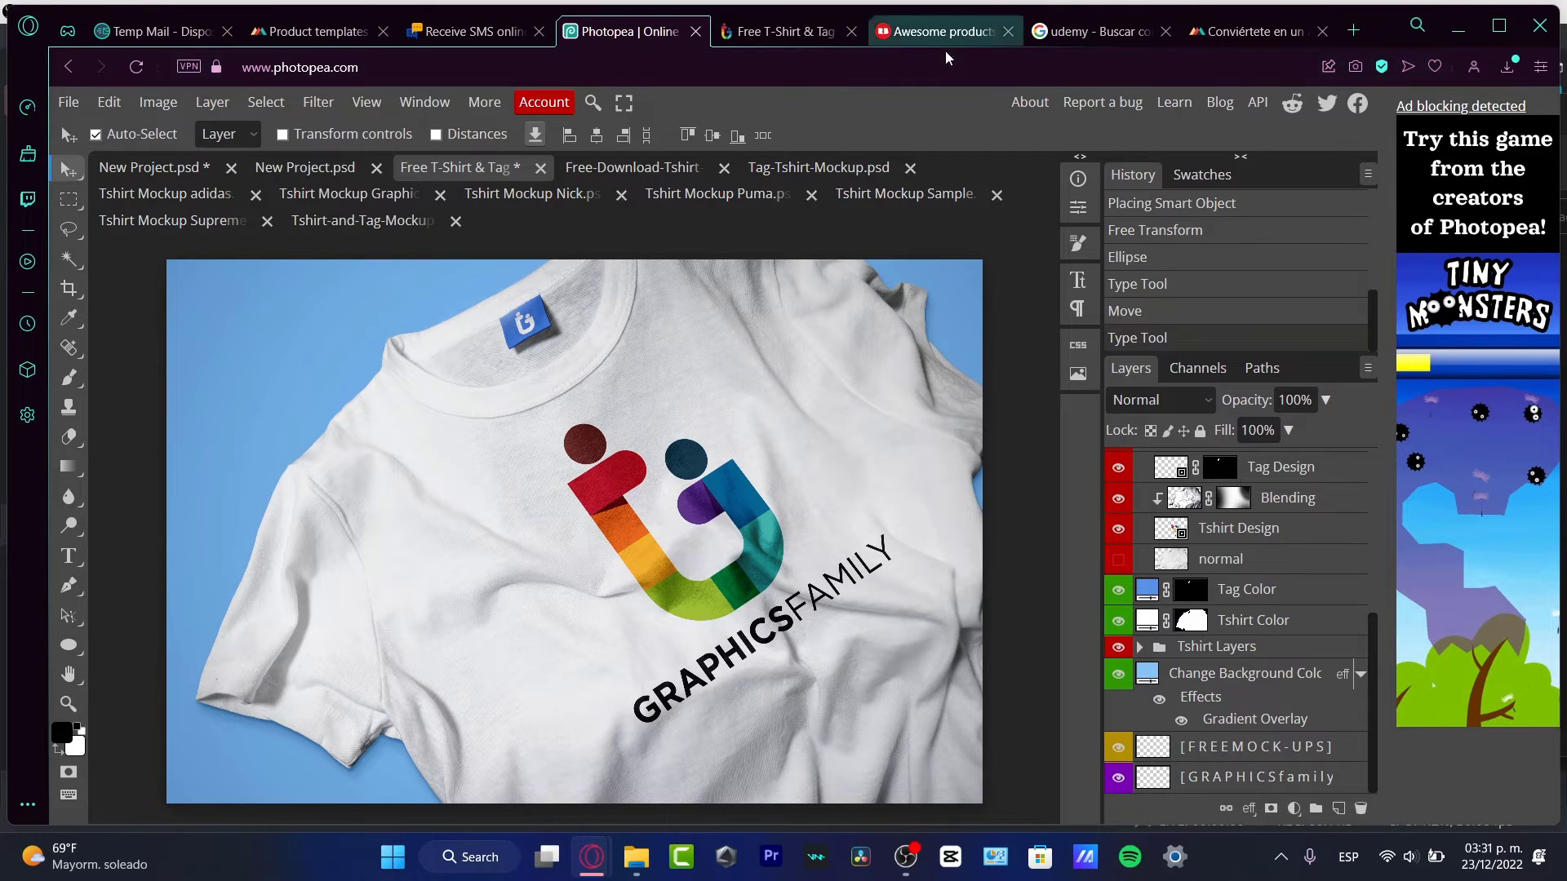
Switch to the GraphicsFamily mockup page and scroll back to its top
click(776, 31)
scroll(1051, 365, up, 3)
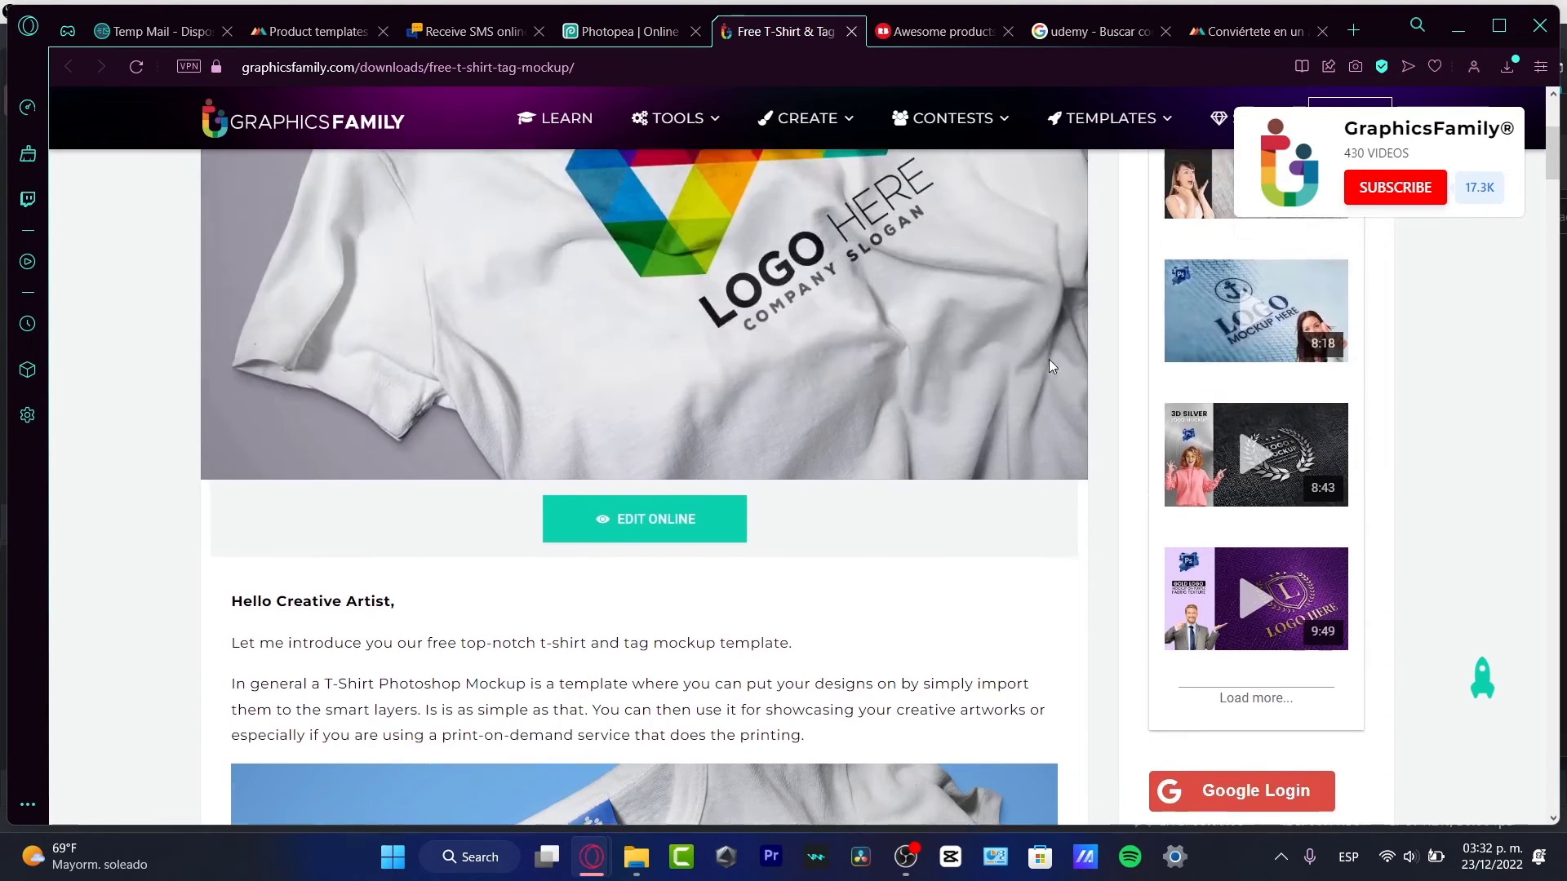
scroll(1050, 359, up, 5)
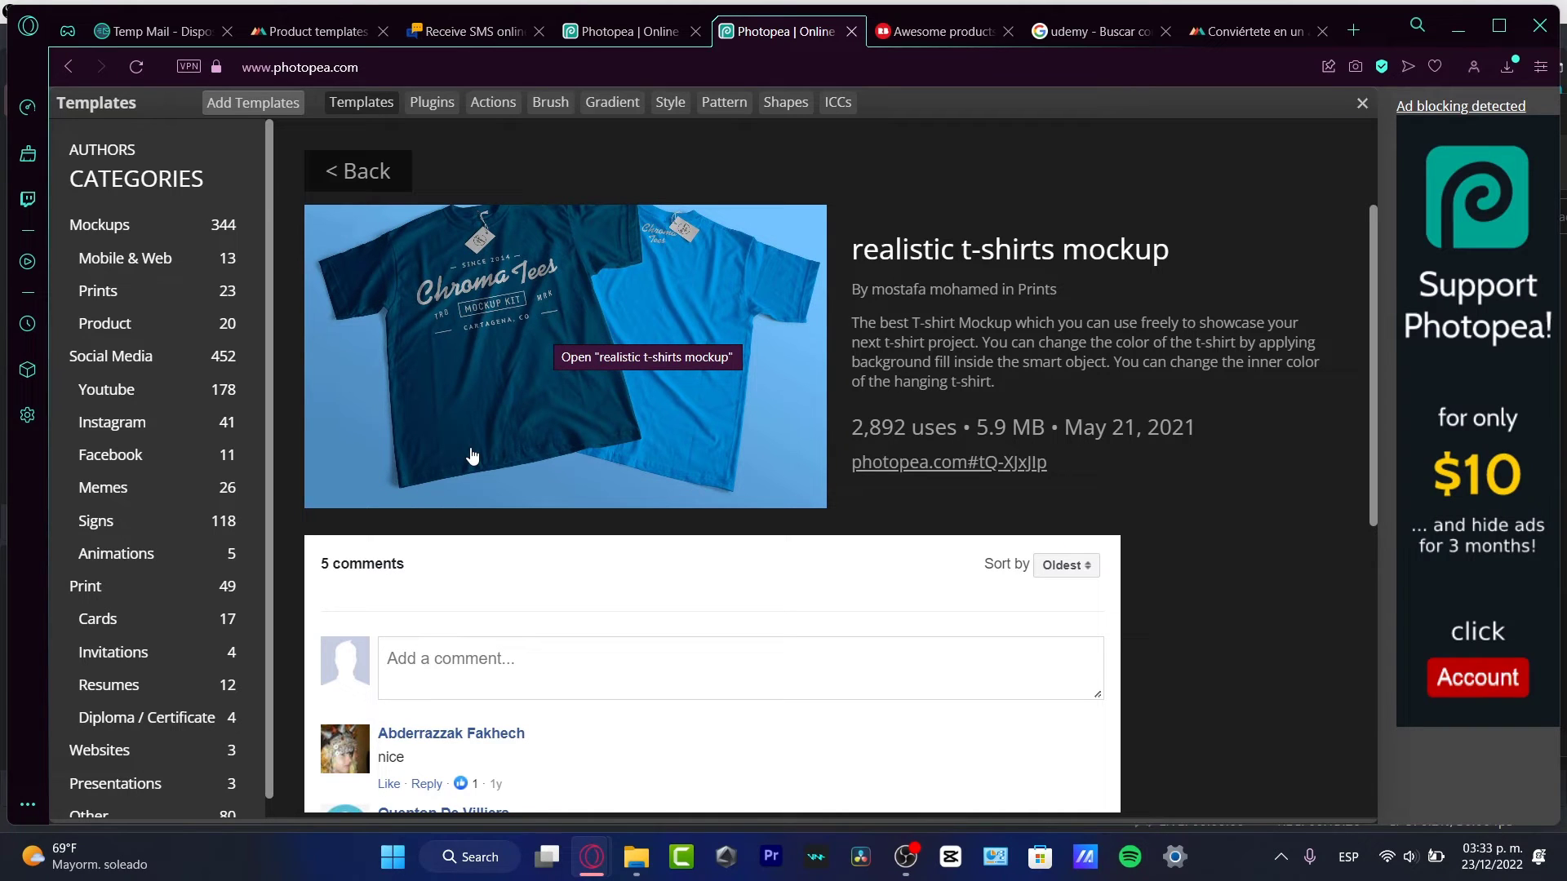
In the blank New Project document, add an empty layer and delete the Background for transparency
click(648, 33)
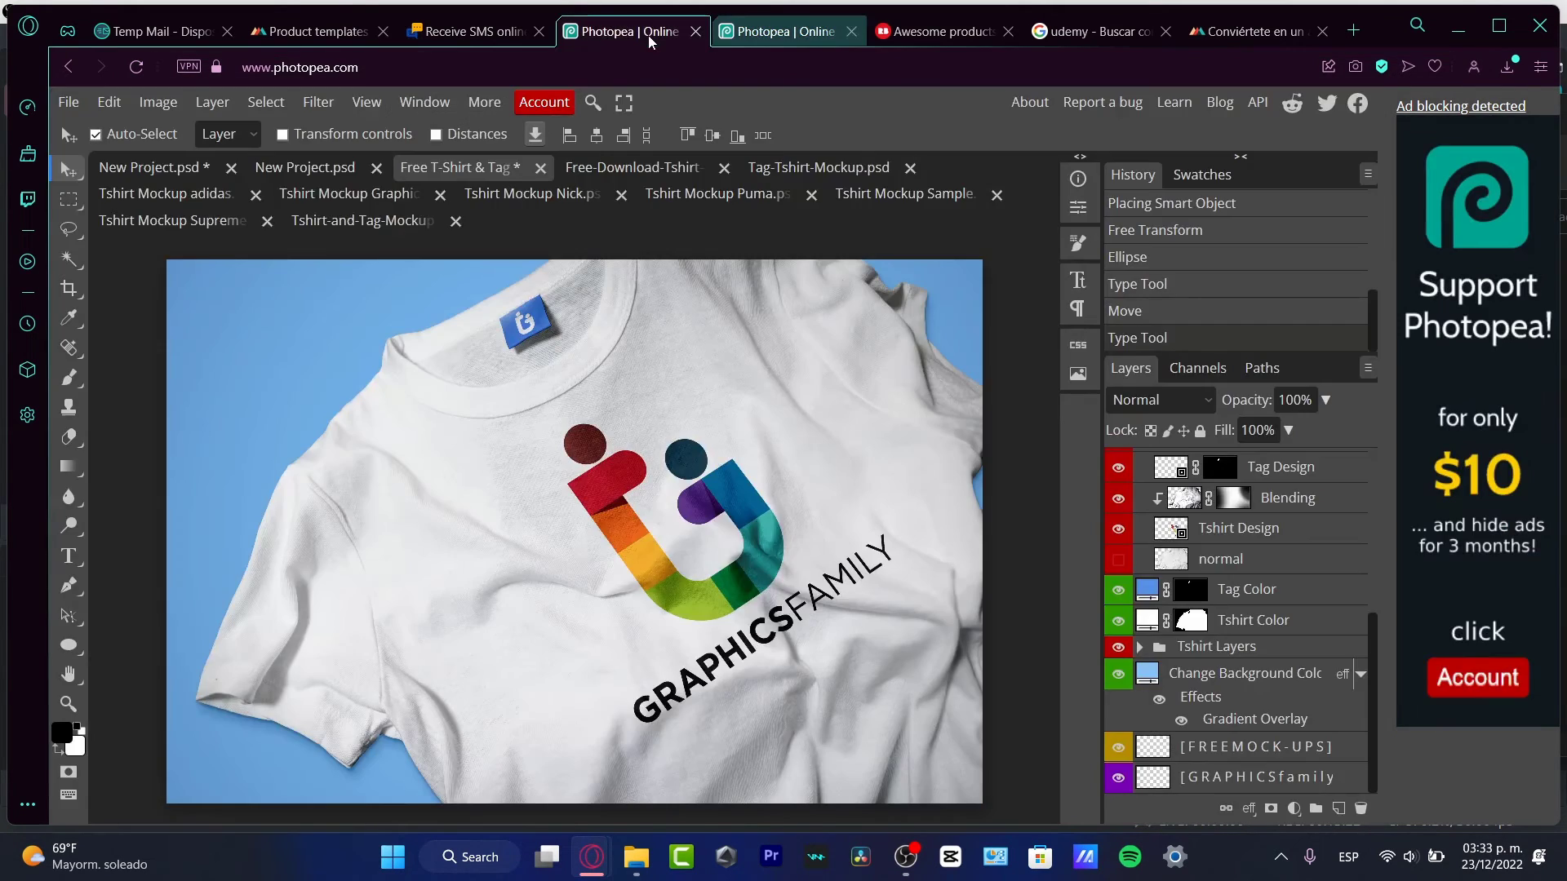
click(317, 160)
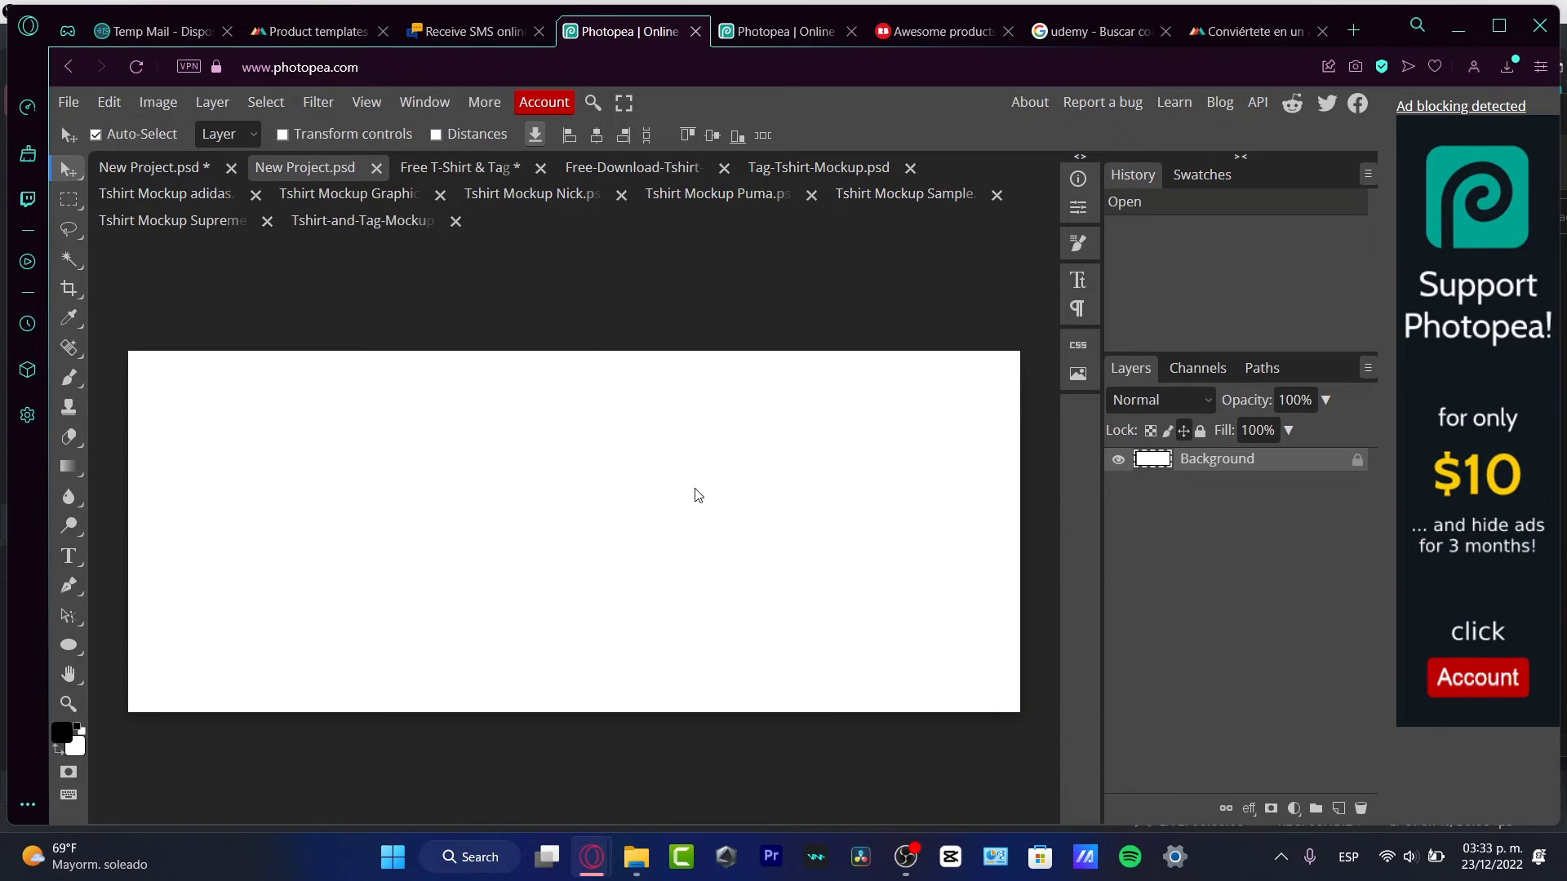
click(1338, 813)
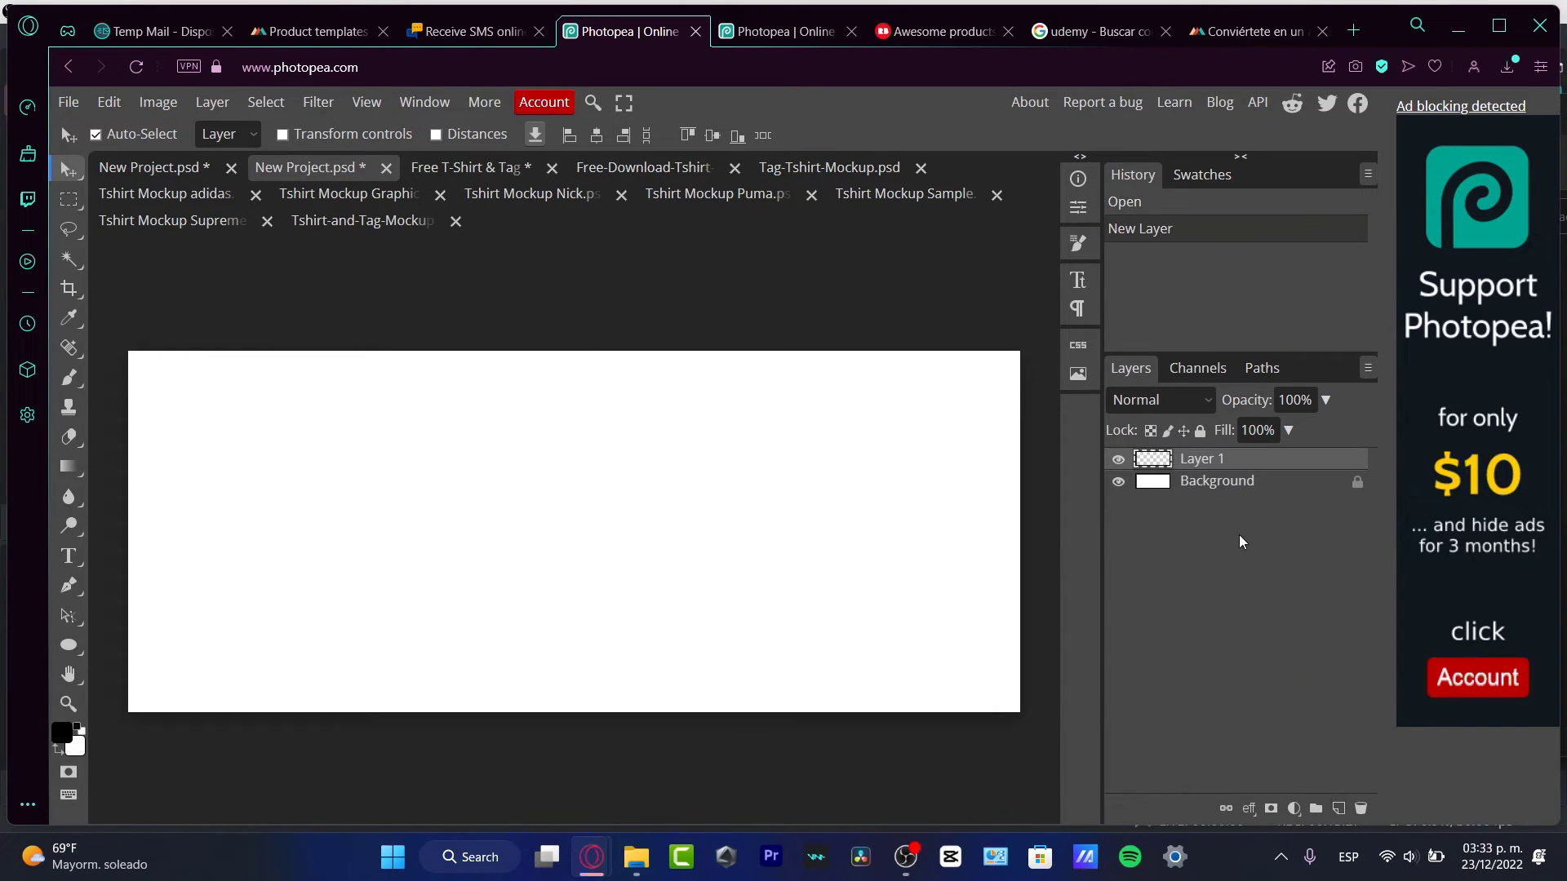
click(1255, 490)
key(Delete)
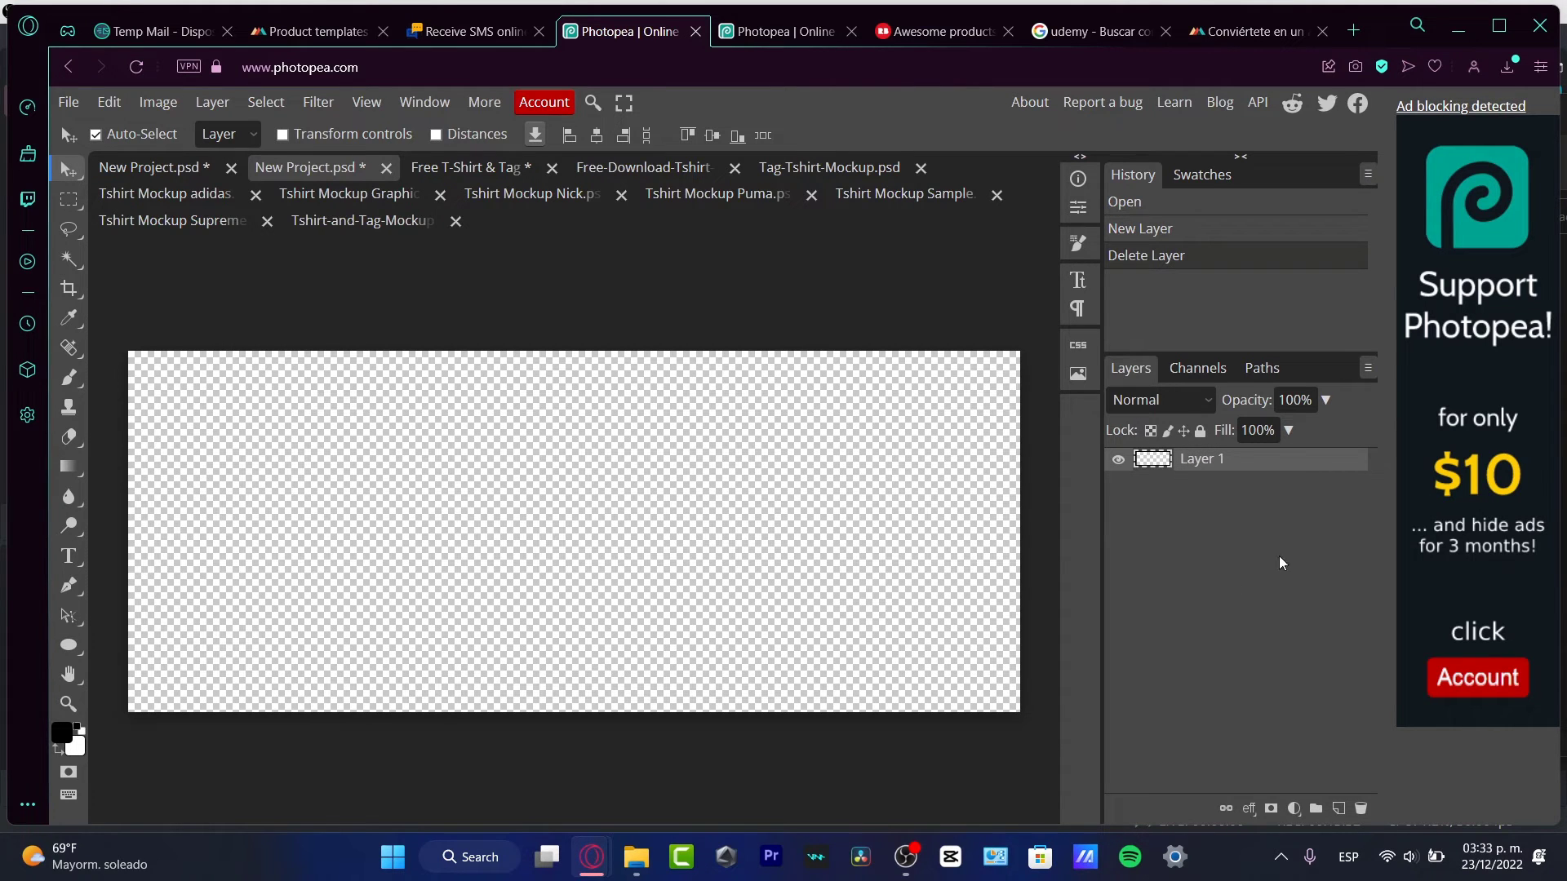
Paint black freehand brush strokes forming a squiggle and add a small dark ellipse inside the curl
click(66, 563)
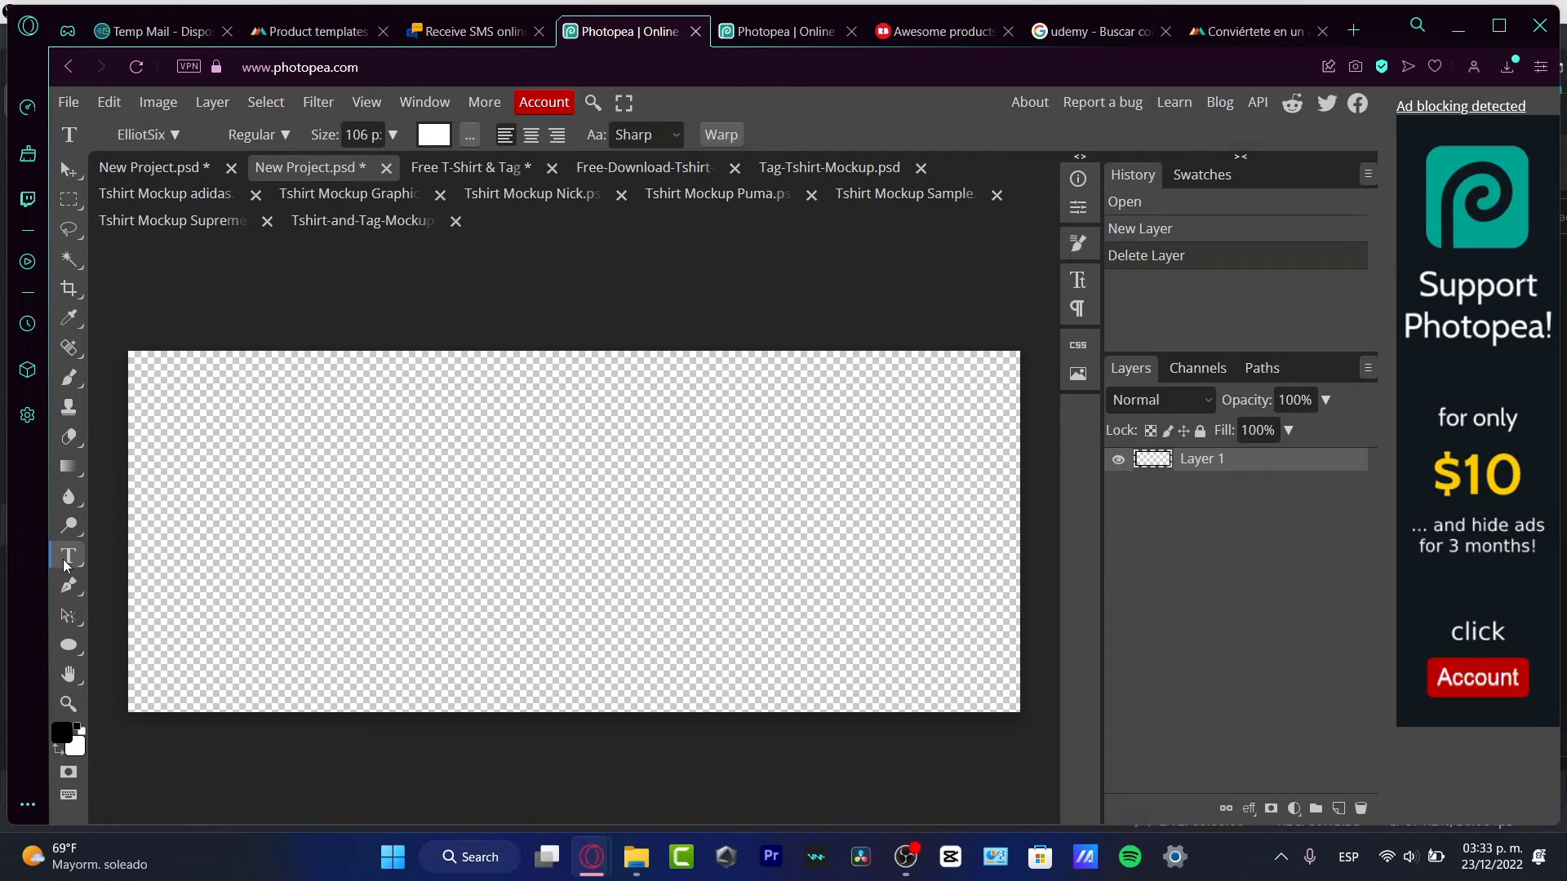
click(69, 377)
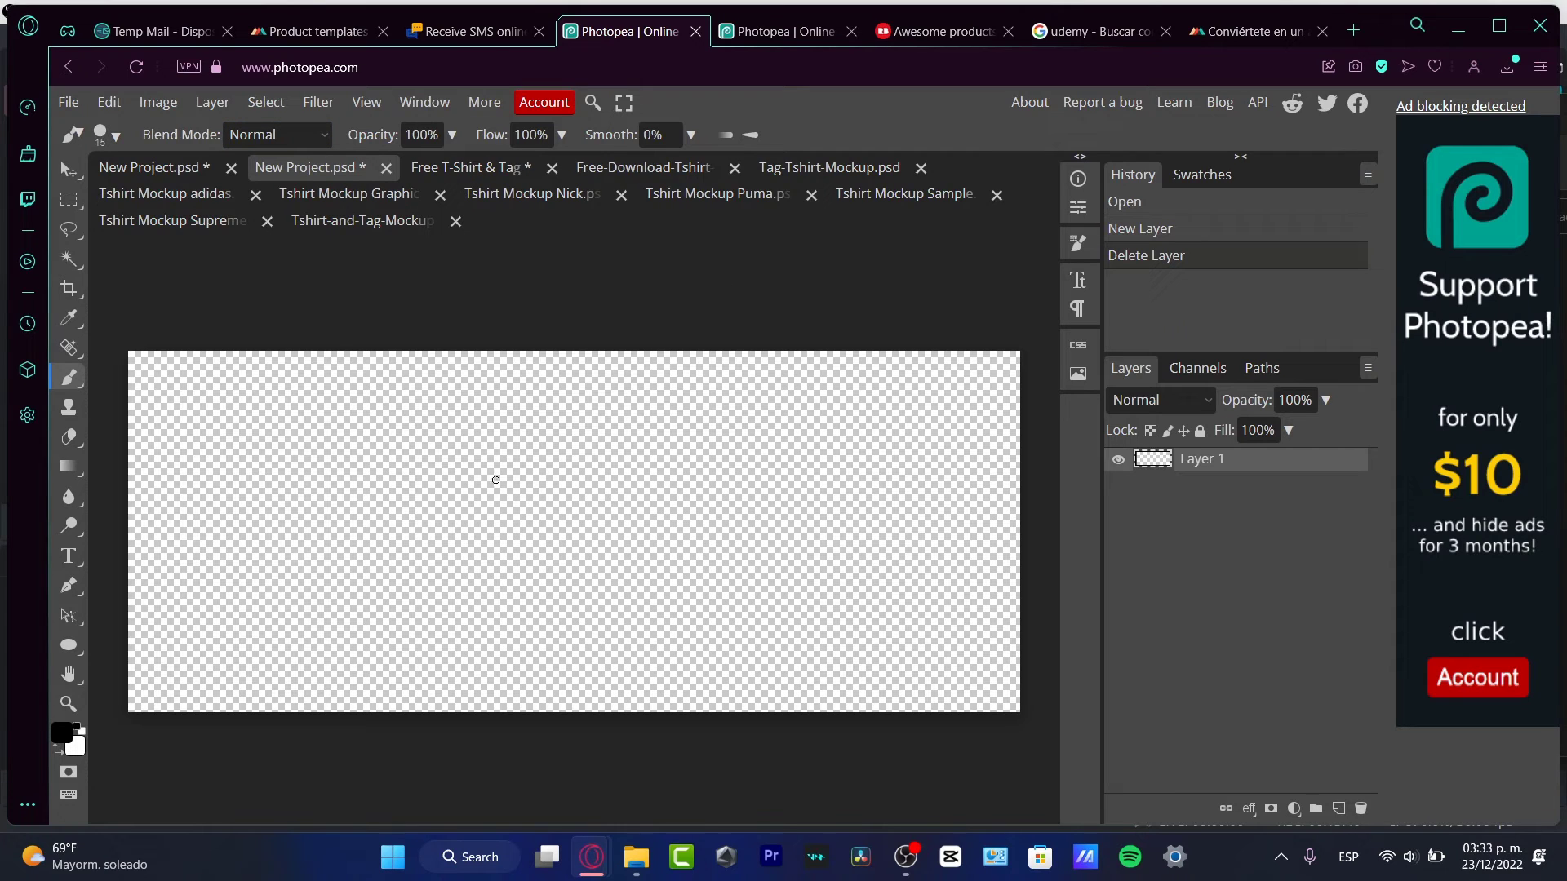
mouse_move(494, 463)
mouse_down()
mouse_move(453, 488)
mouse_move(549, 551)
mouse_move(481, 592)
mouse_move(470, 568)
mouse_move(501, 577)
mouse_move(510, 615)
mouse_move(540, 634)
mouse_move(585, 604)
mouse_move(592, 566)
mouse_move(564, 509)
mouse_move(584, 449)
mouse_up()
mouse_move(593, 507)
mouse_down()
mouse_move(612, 508)
mouse_move(607, 539)
mouse_up()
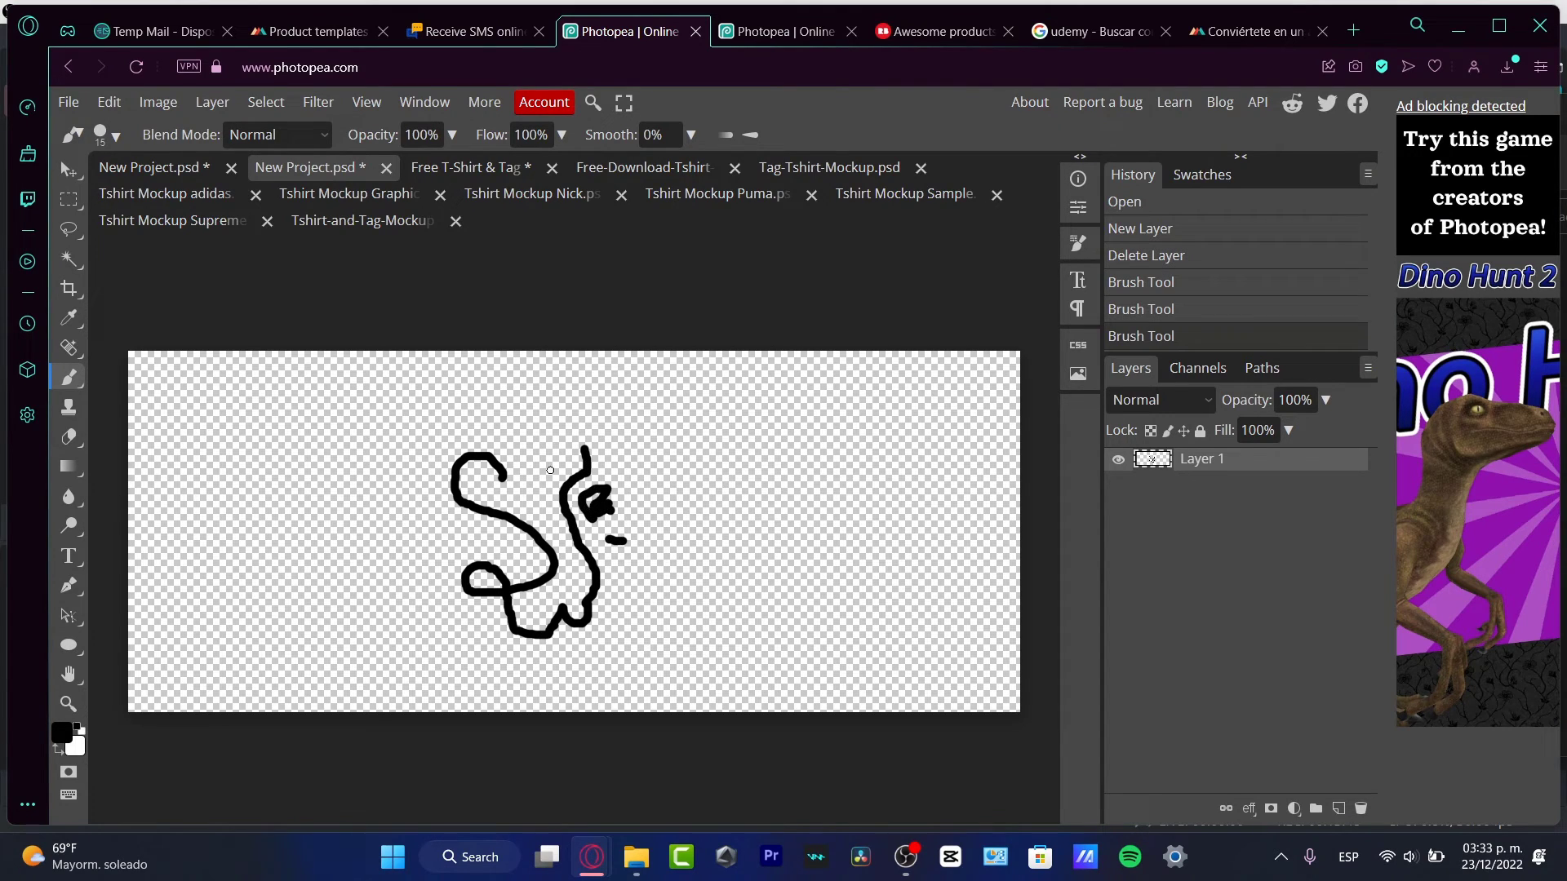
mouse_move(559, 447)
mouse_down()
mouse_move(521, 459)
mouse_move(548, 455)
mouse_up()
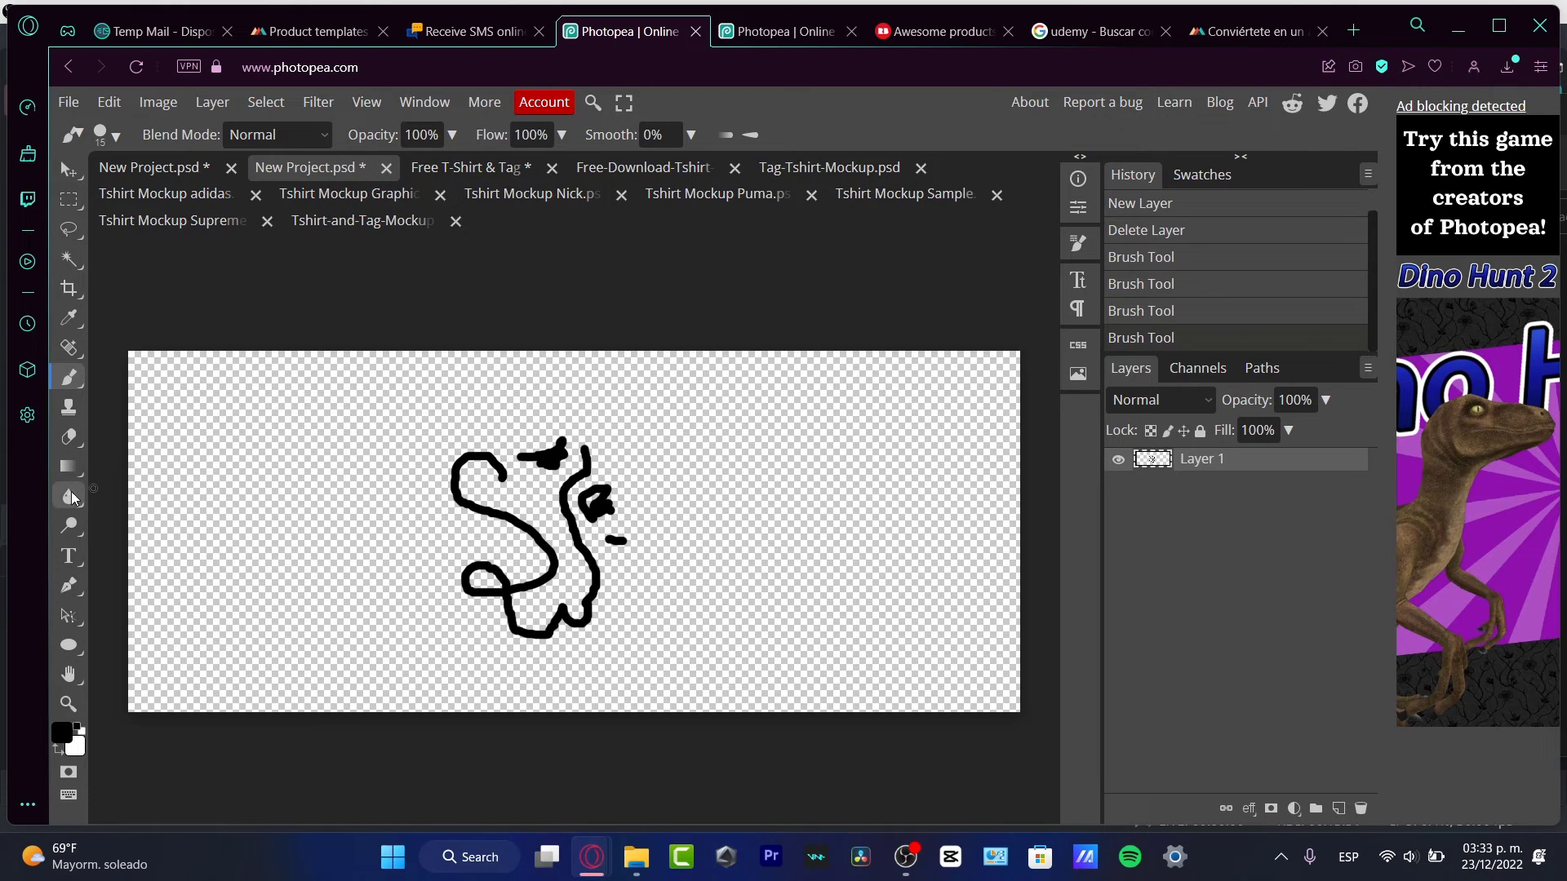
click(68, 644)
drag(476, 472, 497, 496)
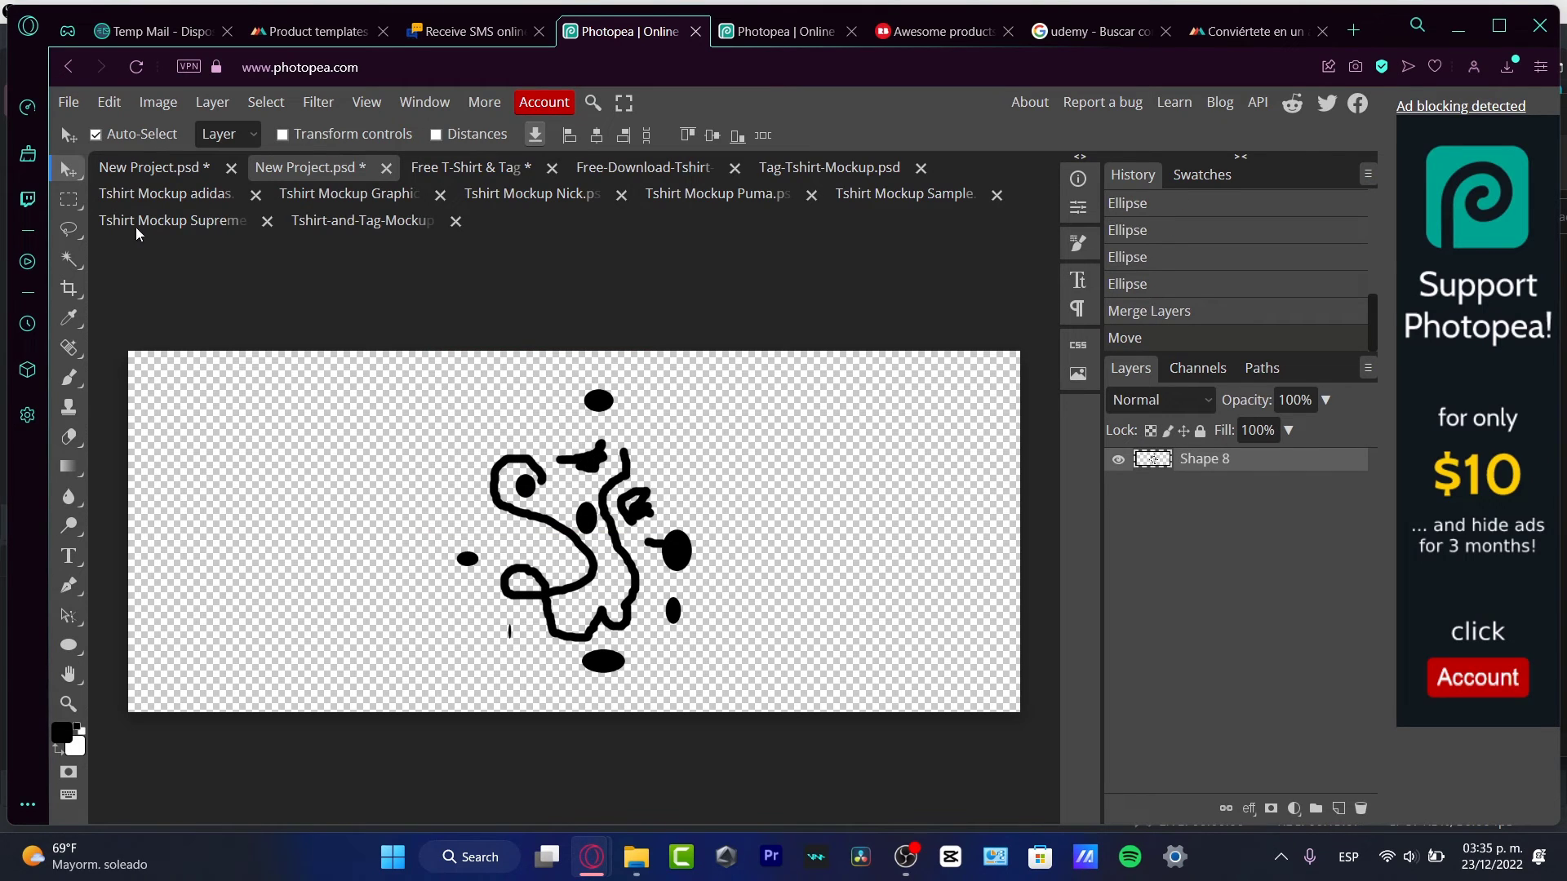
Export the squiggle design as a 1640 × 664 PNG, then return to the Free T-Shirt & Tag document
click(68, 102)
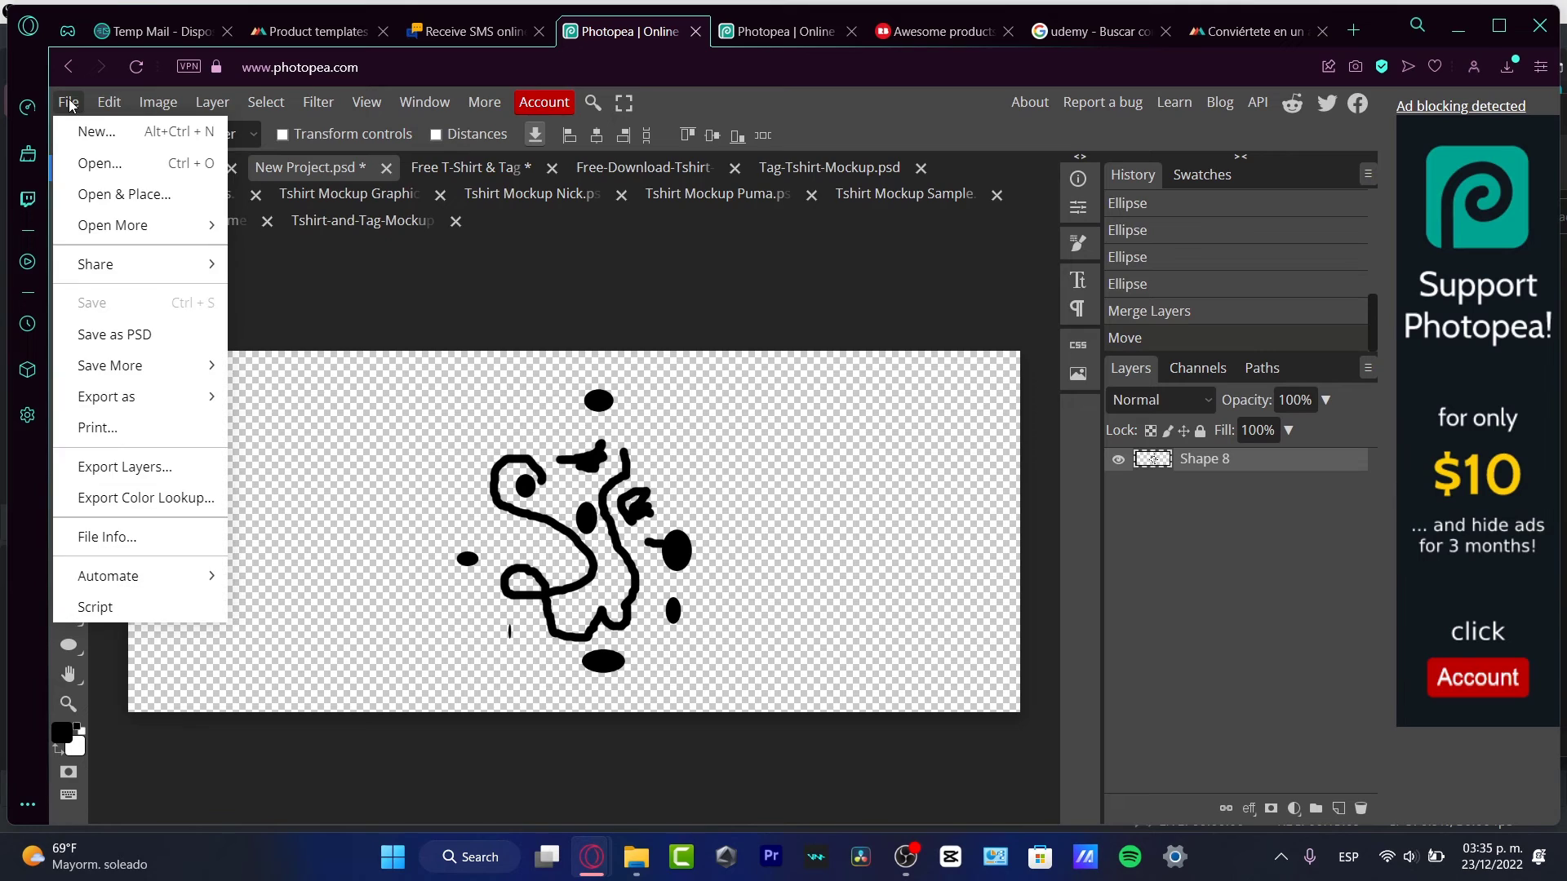
mouse_move(167, 367)
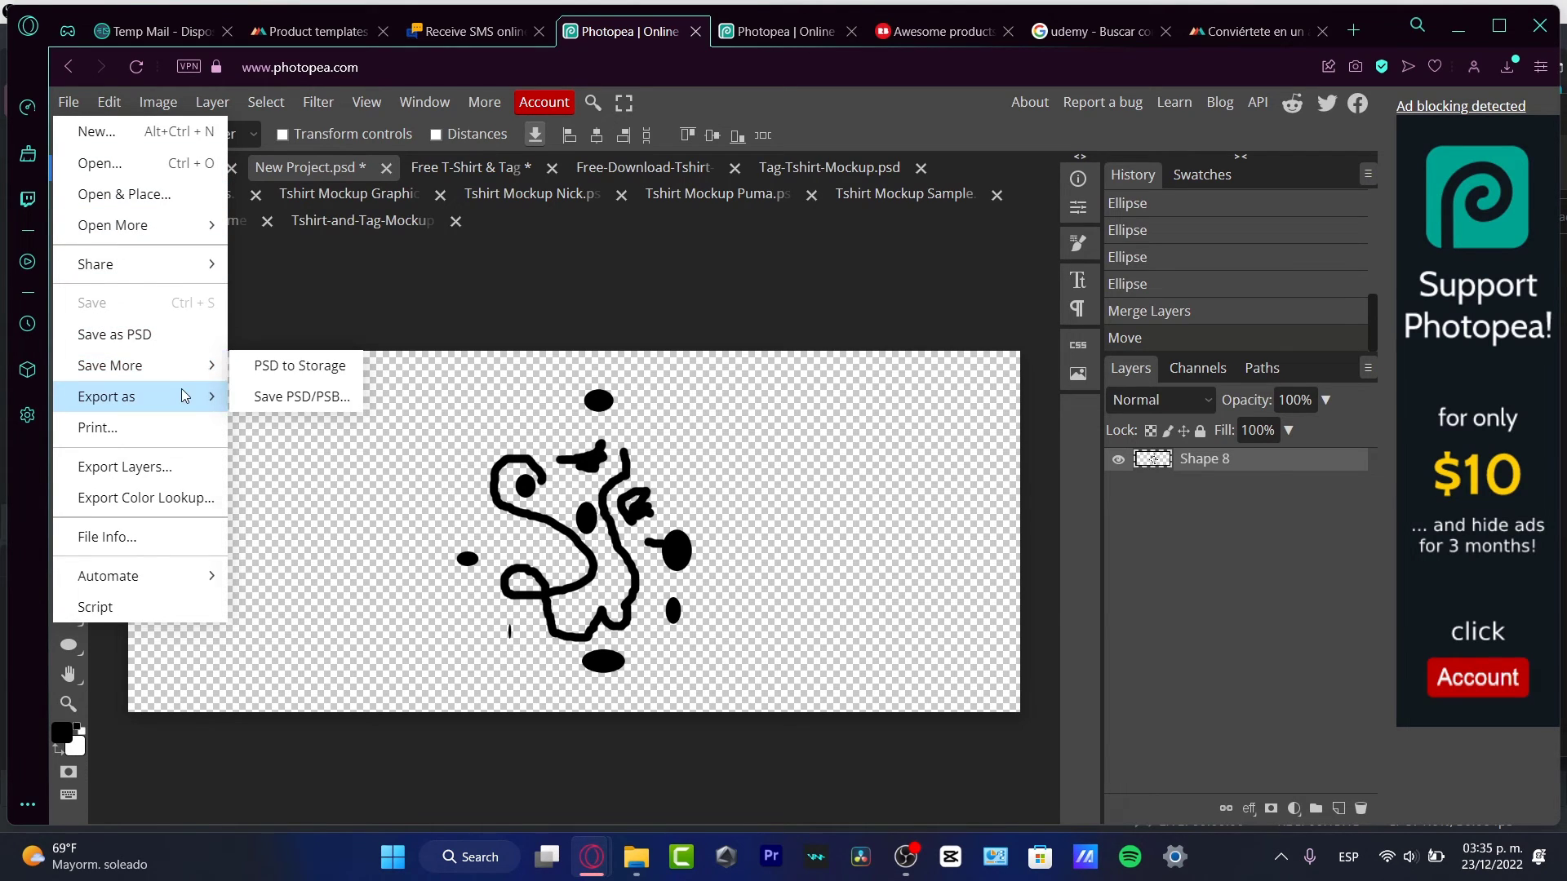
mouse_move(186, 395)
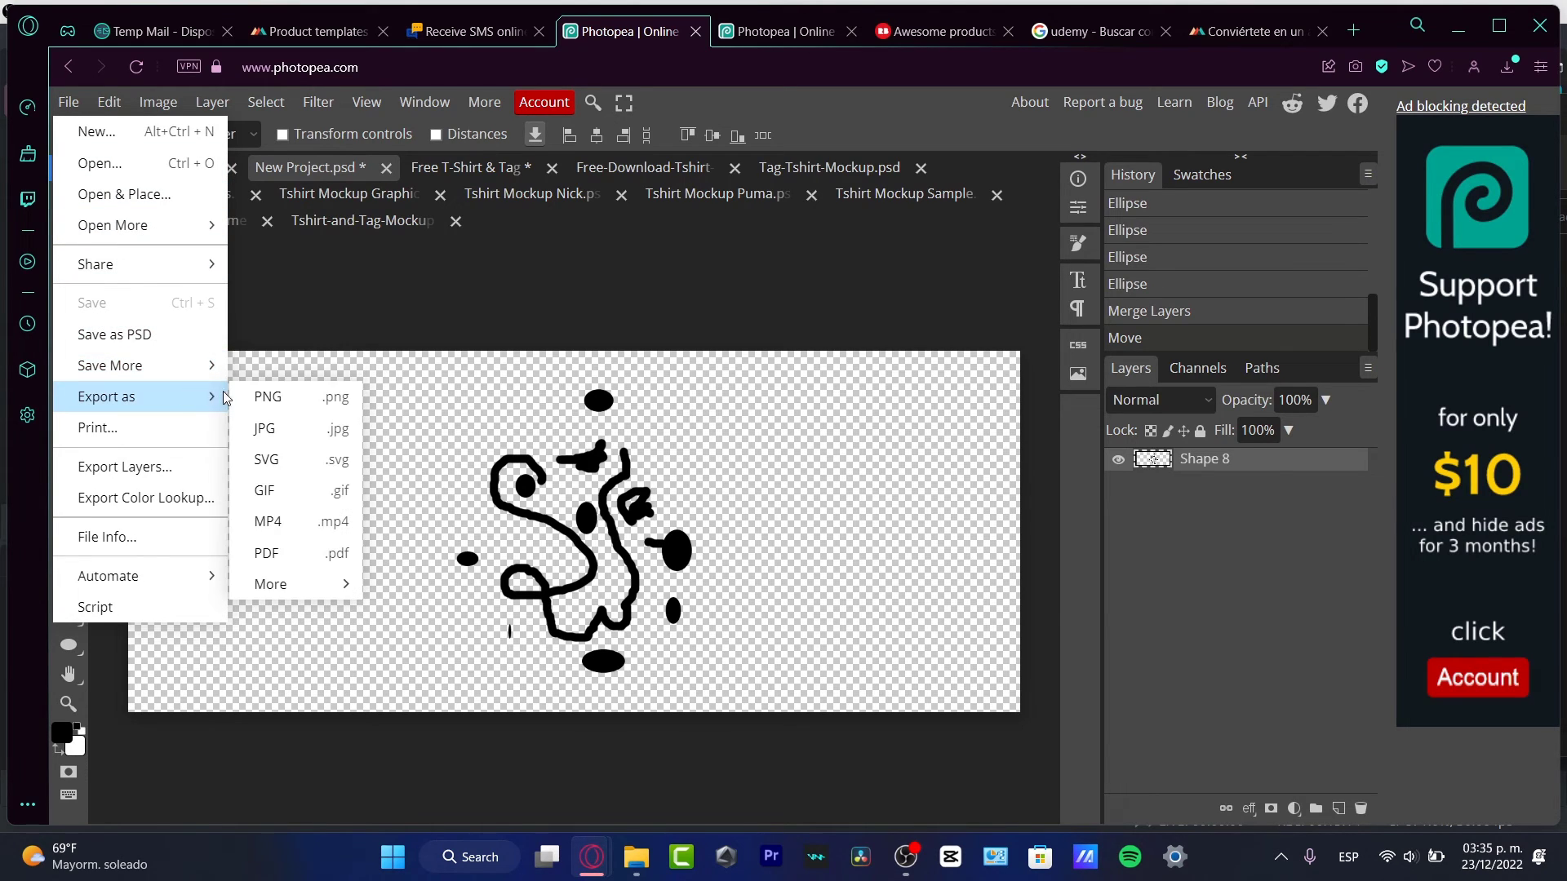
click(309, 404)
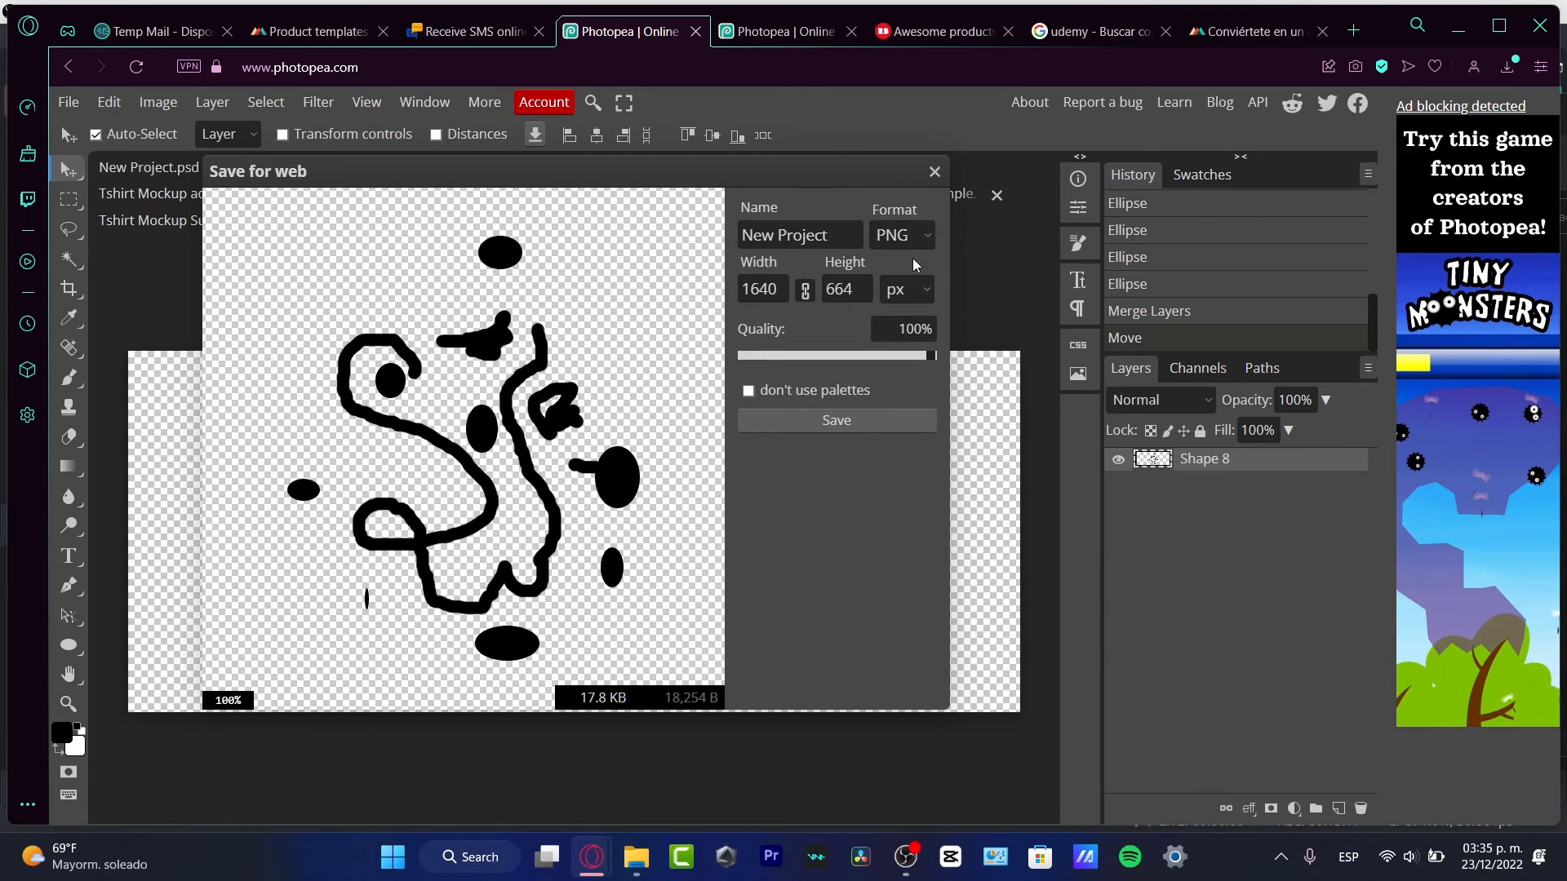
click(935, 172)
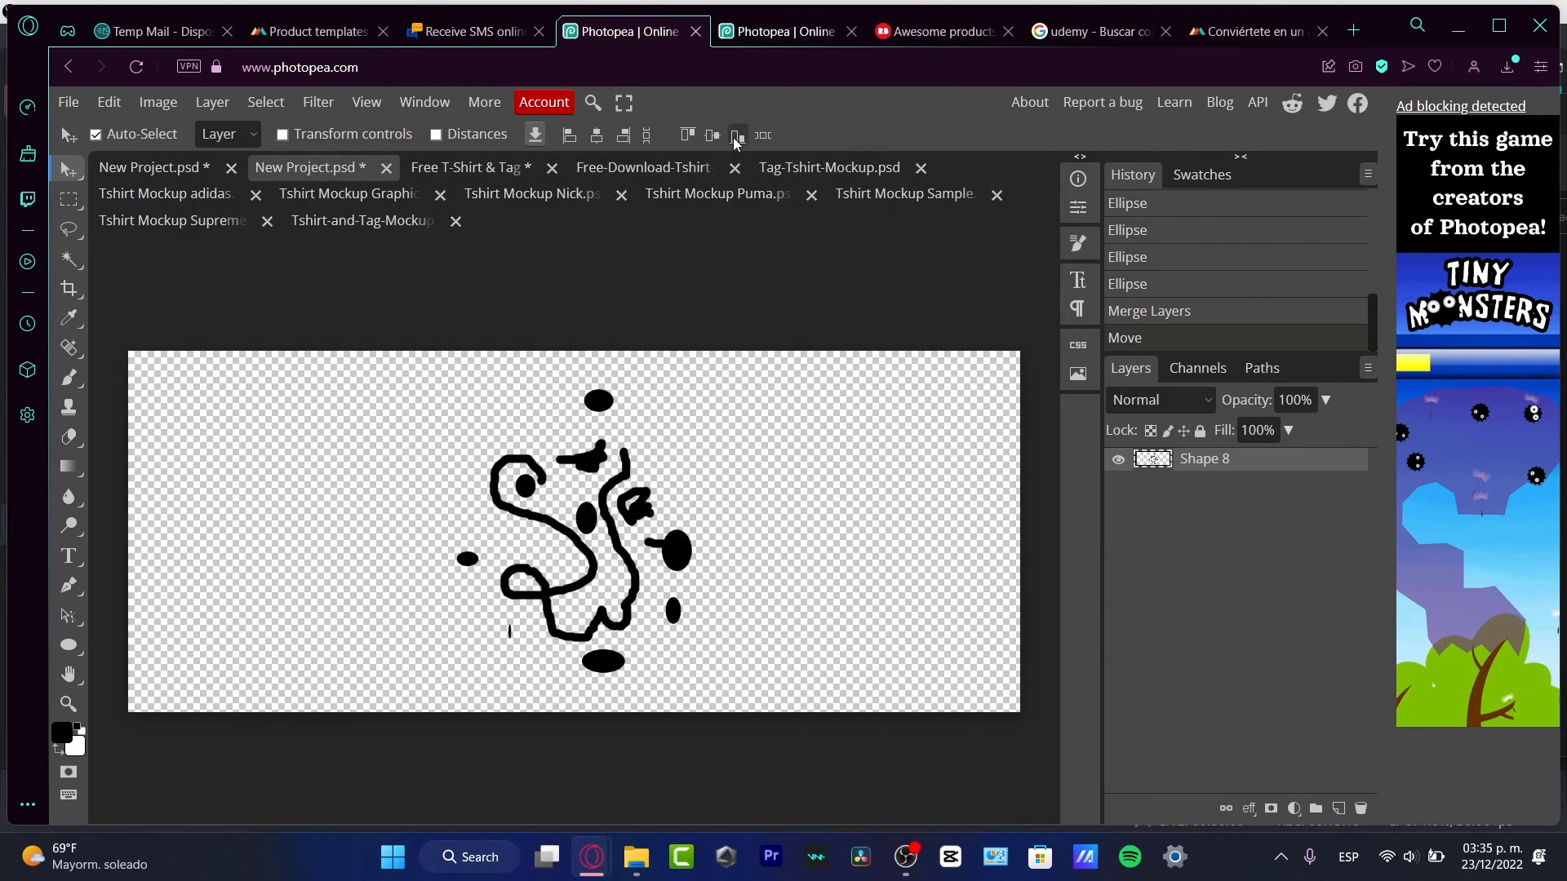
click(723, 199)
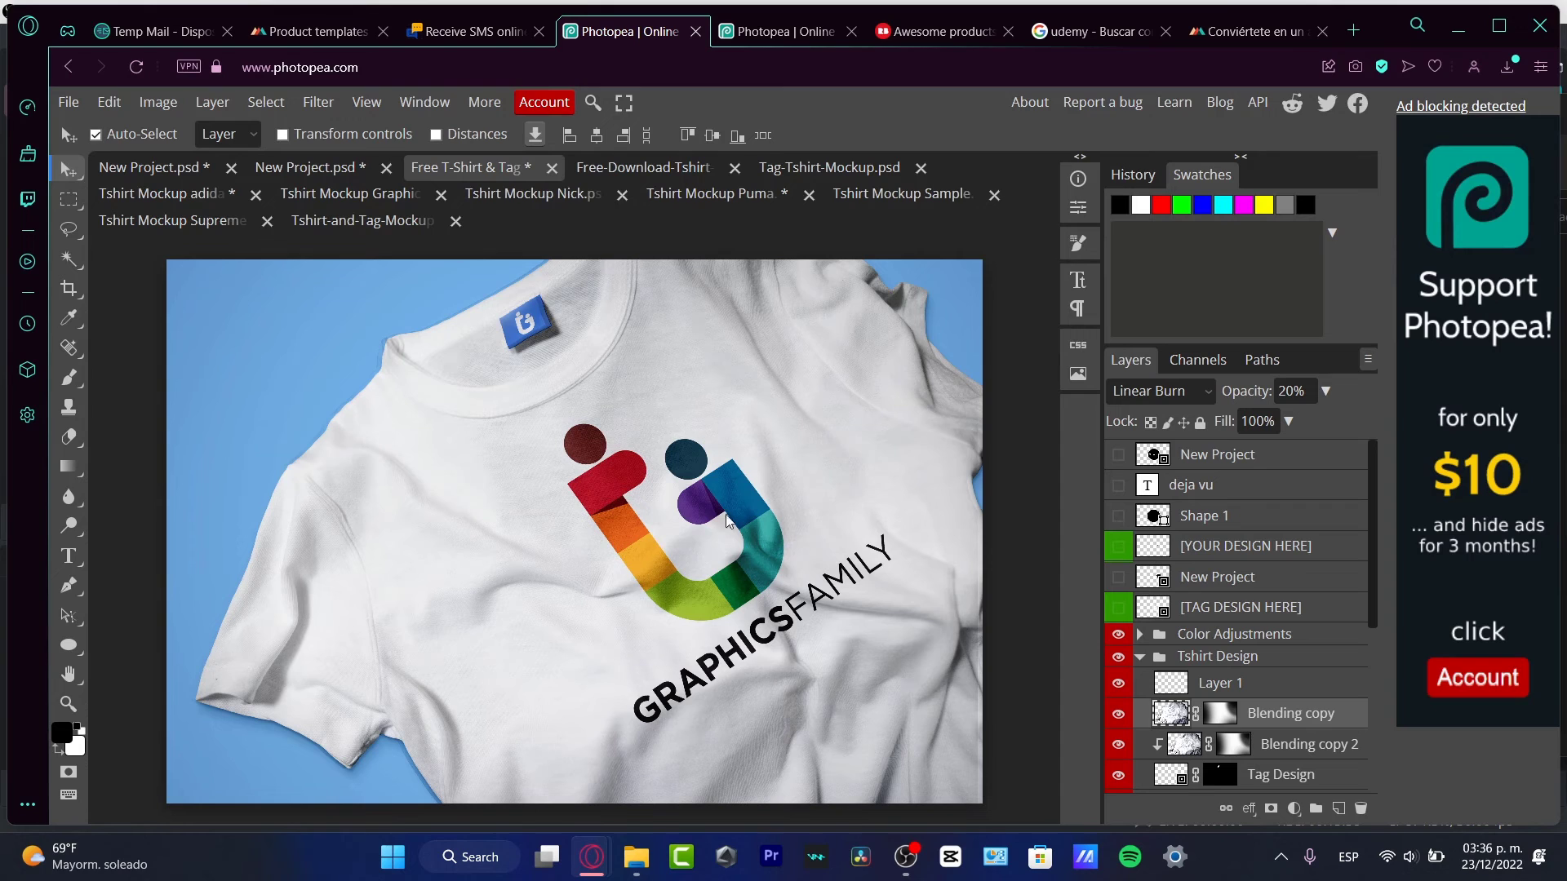
On the Printful hoodie template, accept the upload terms and upload New Project.png
click(318, 31)
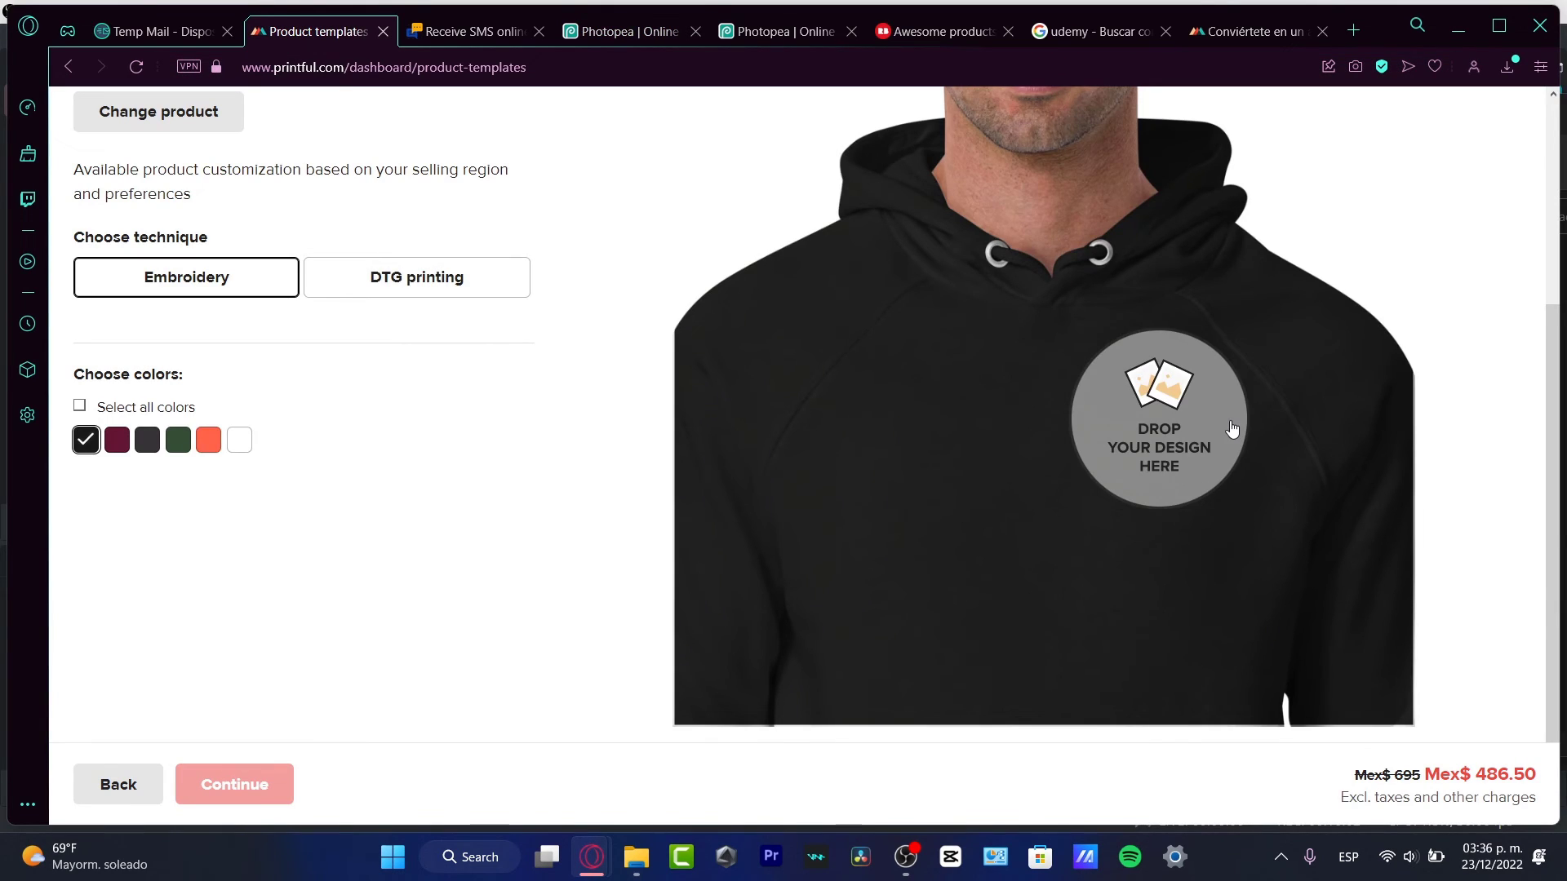
scroll(1006, 478, up, 3)
scroll(1005, 478, down, 3)
click(1097, 399)
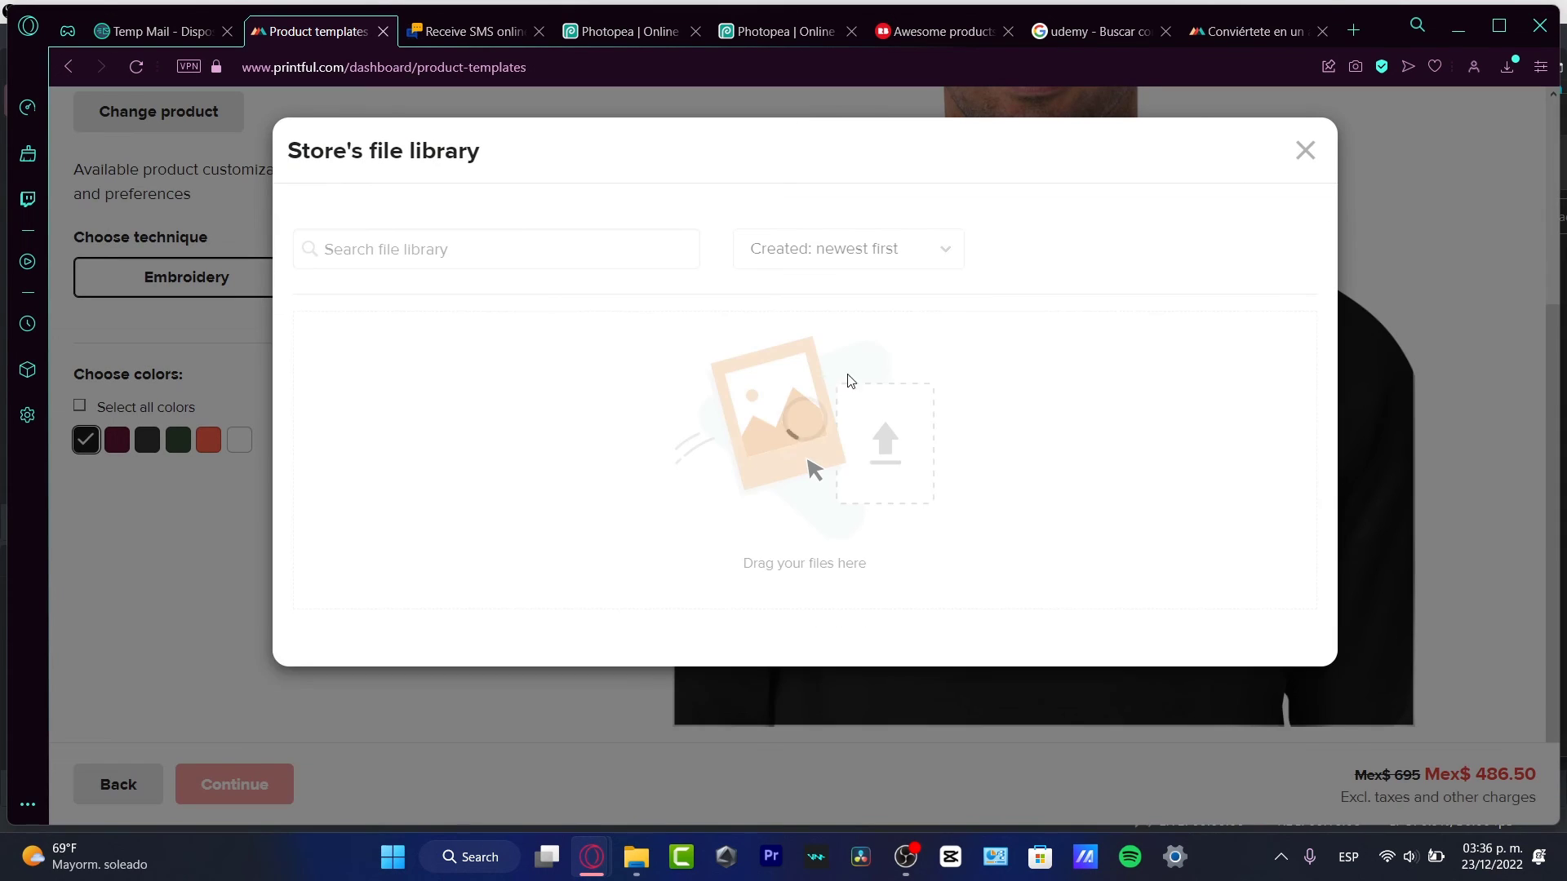
click(506, 526)
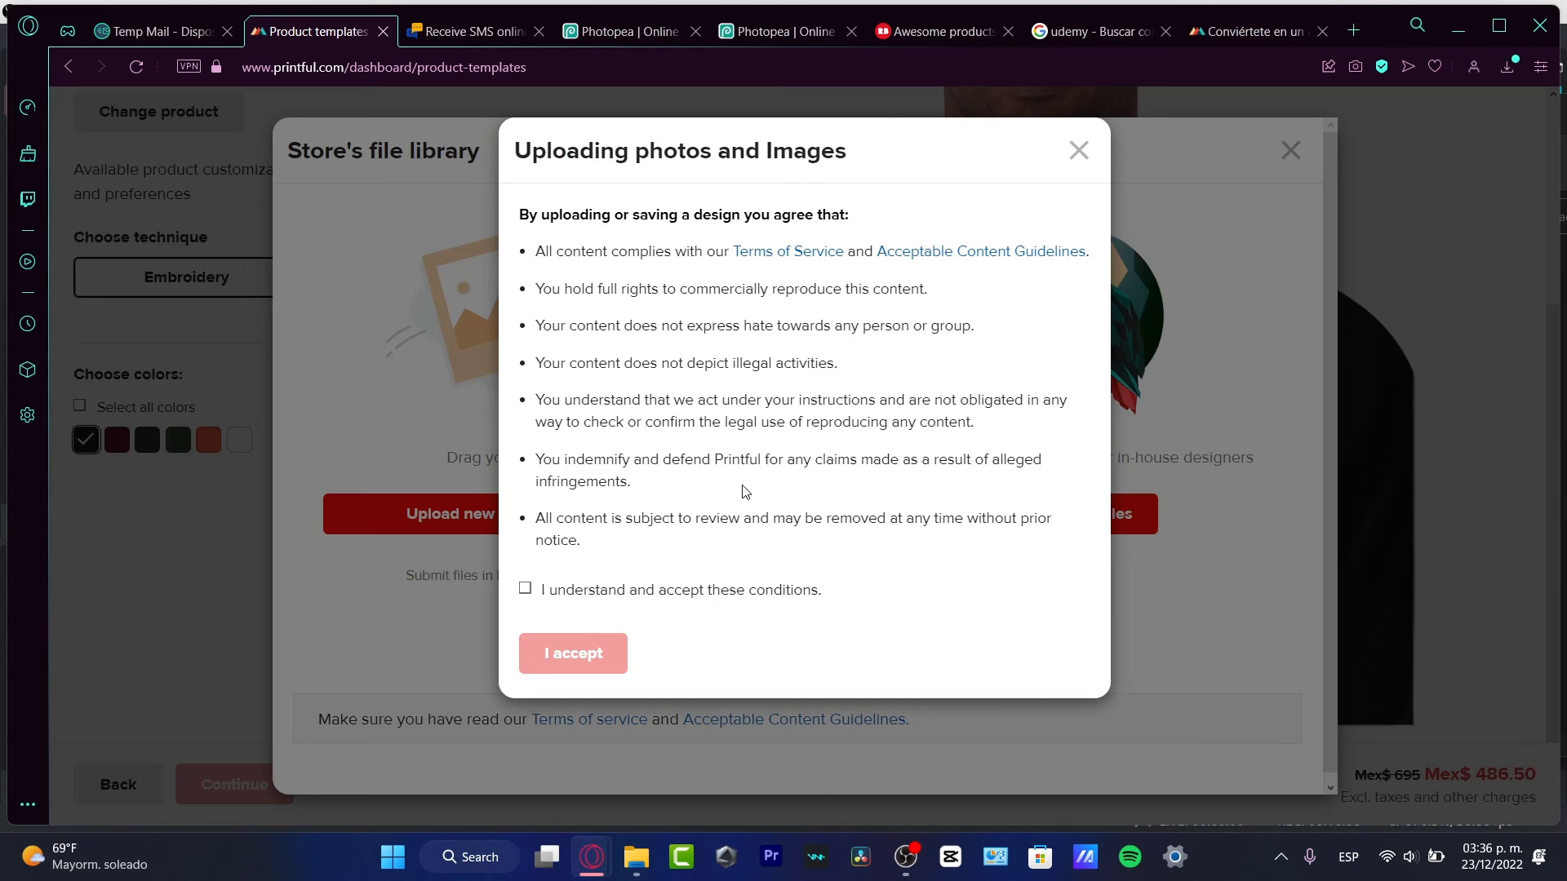
click(610, 596)
click(601, 654)
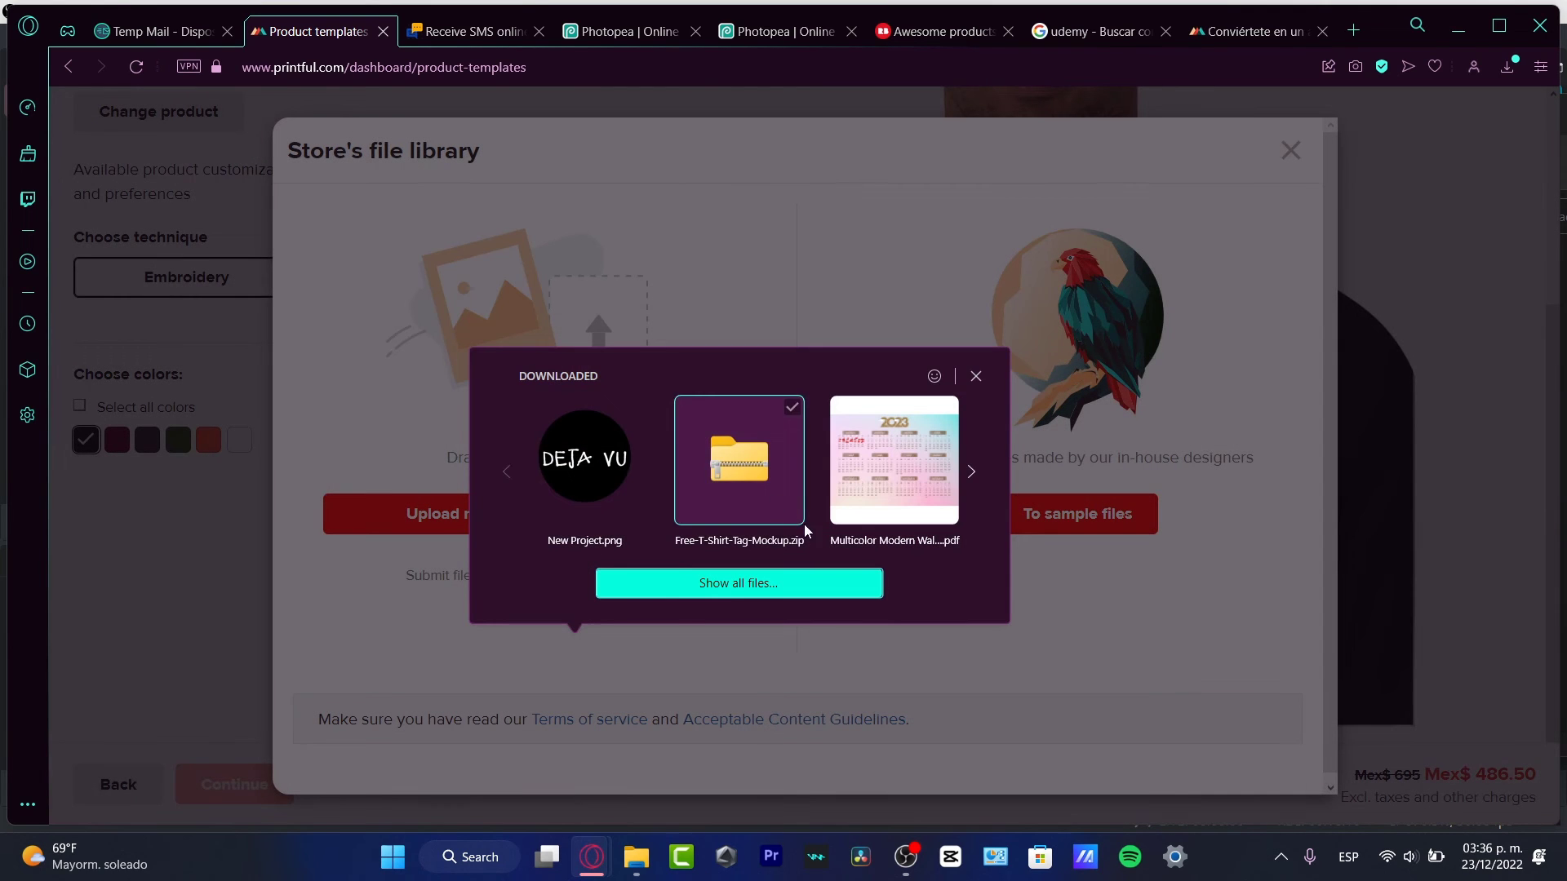
click(571, 467)
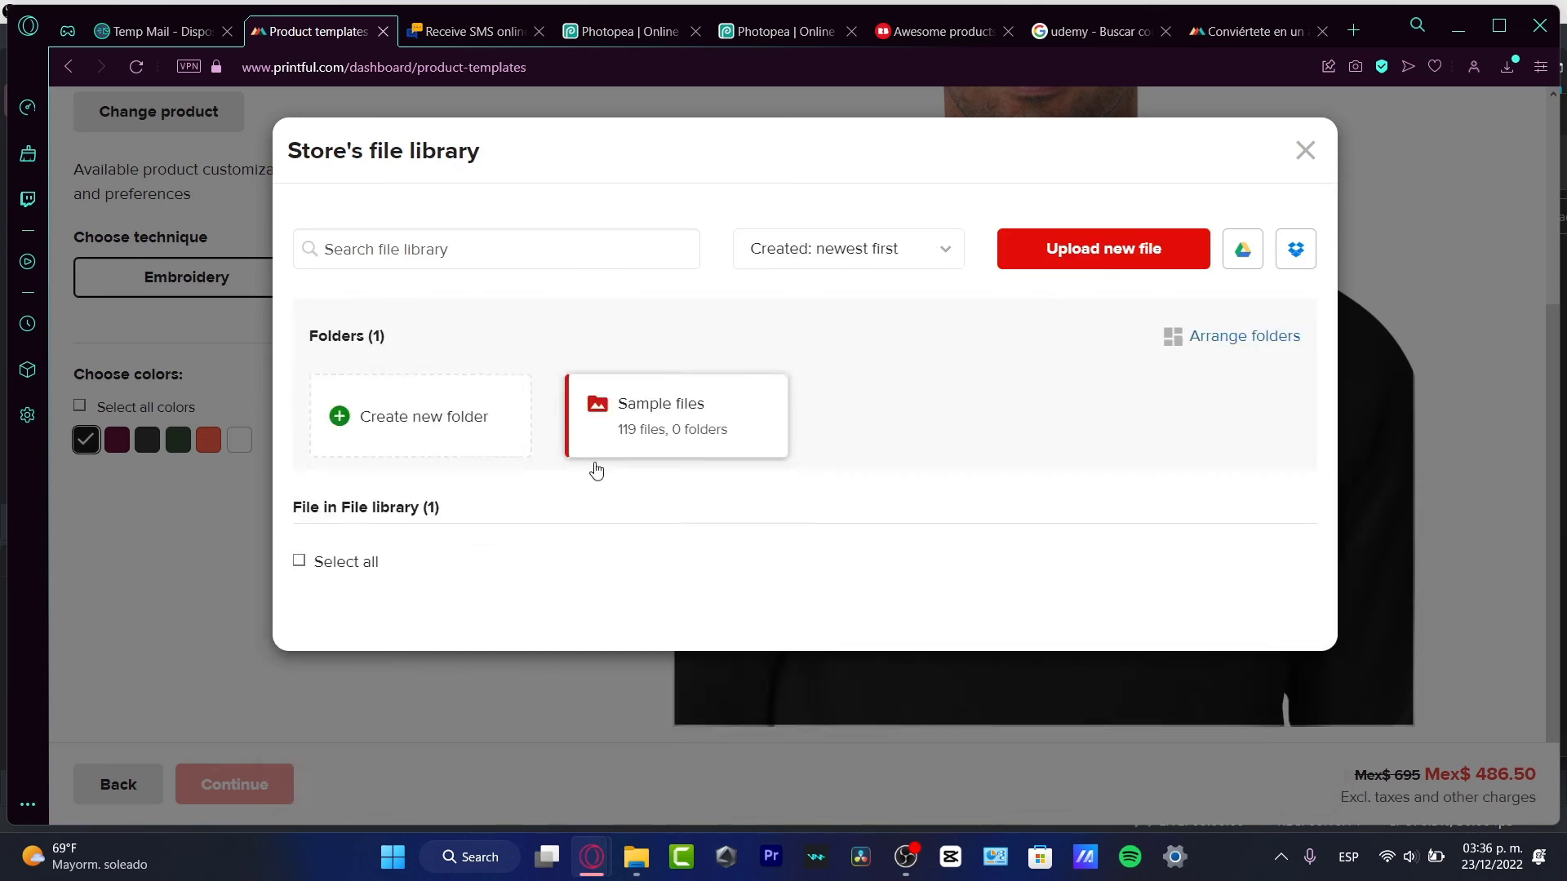
Apply the DEJA VU logo to the hoodie chest, enlarge it and nudge it slightly left
click(423, 395)
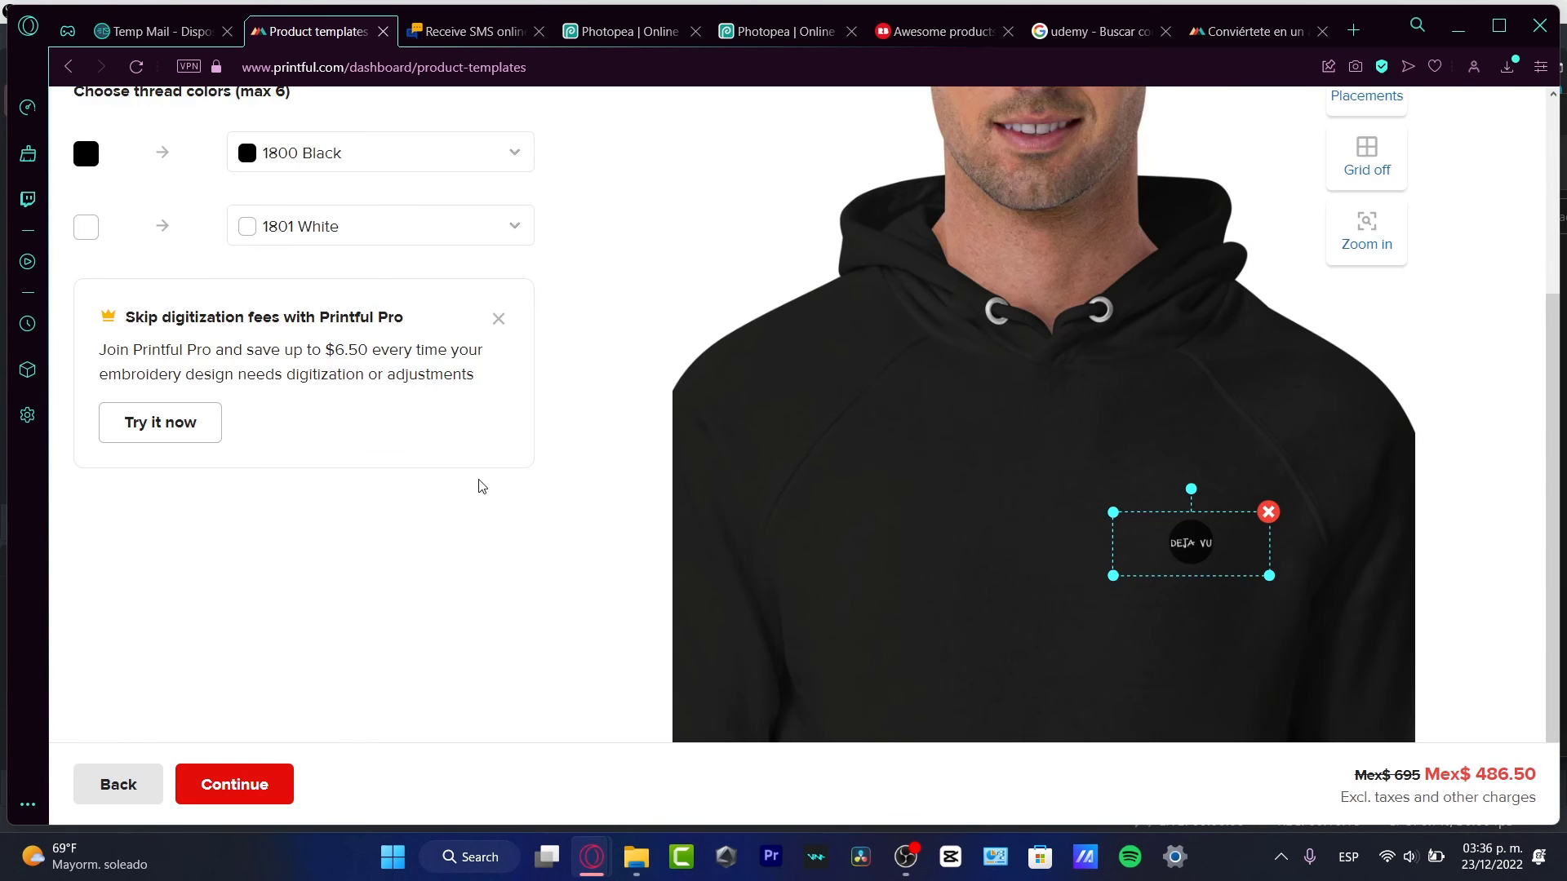
drag(1269, 576, 1423, 637)
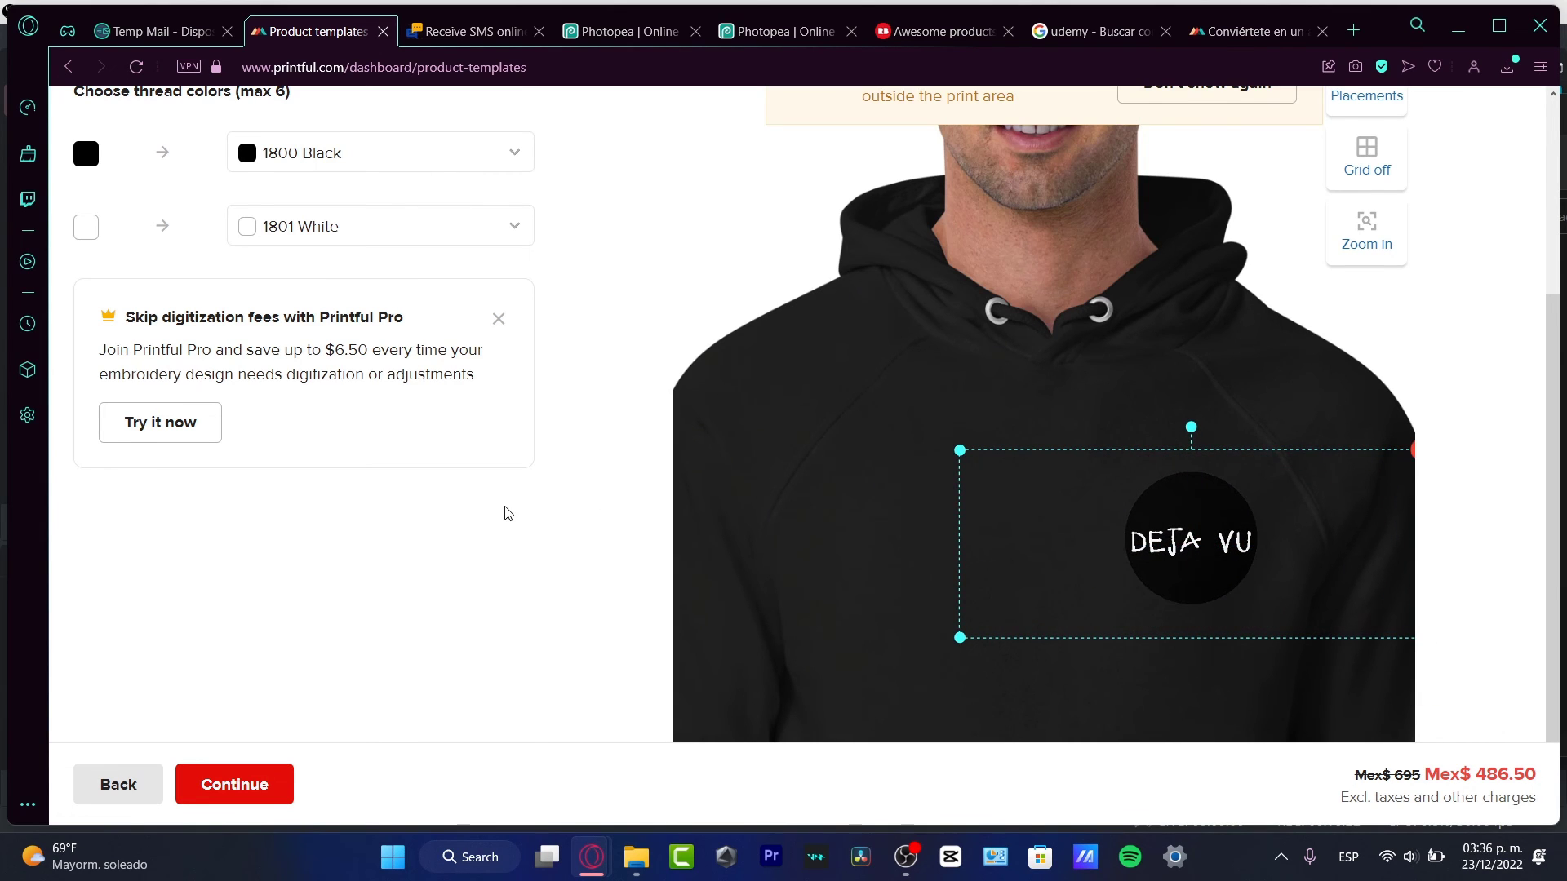
scroll(506, 512, up, 4)
scroll(710, 508, down, 4)
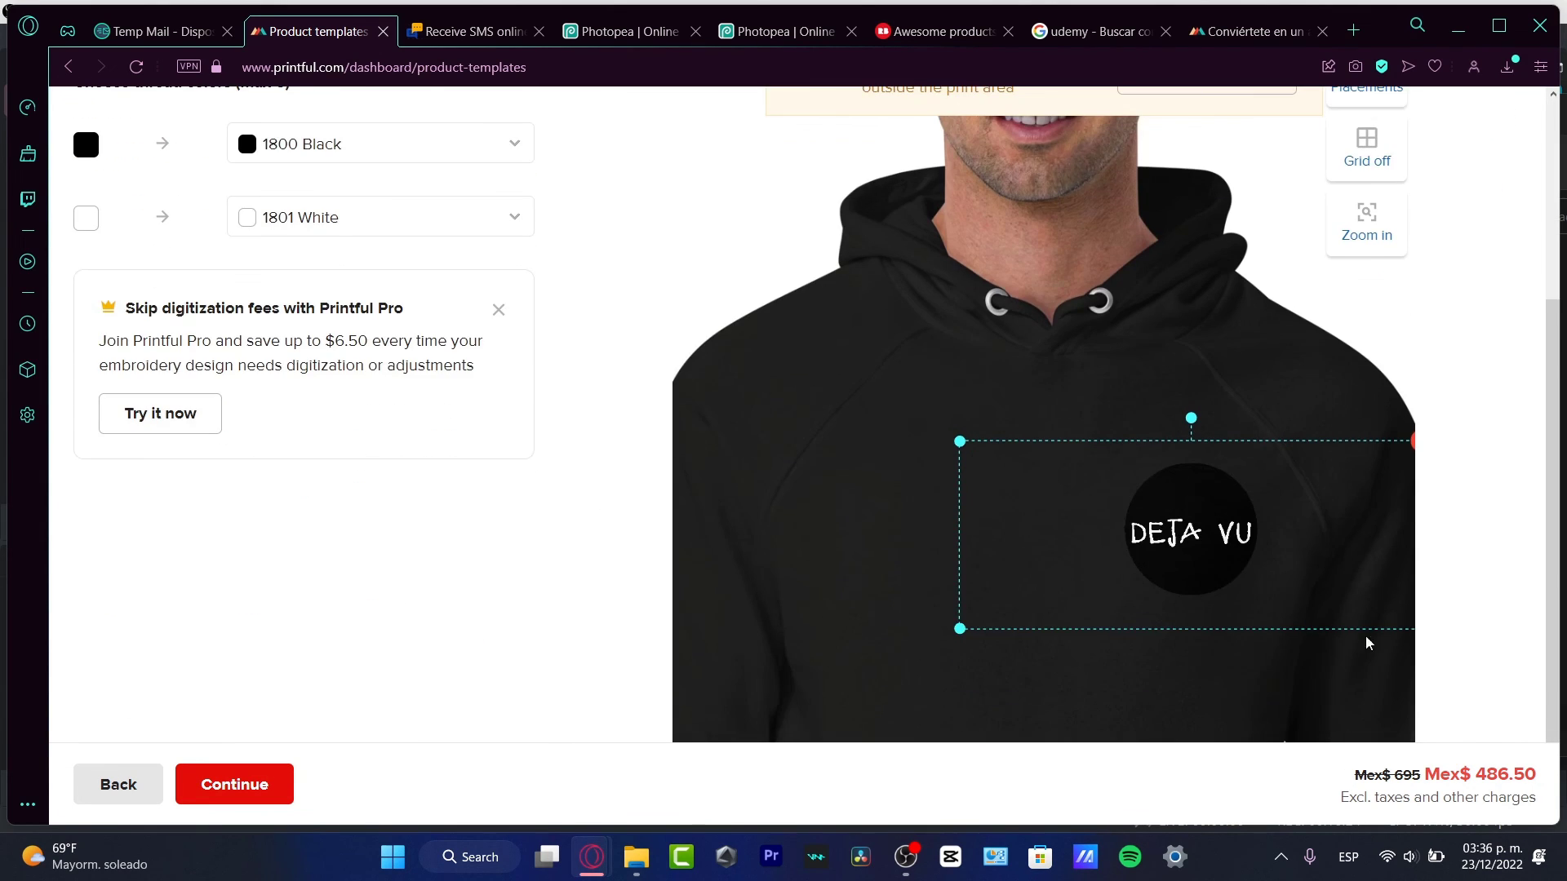
mouse_move(1326, 531)
mouse_down()
mouse_move(1314, 536)
mouse_move(1332, 535)
mouse_up()
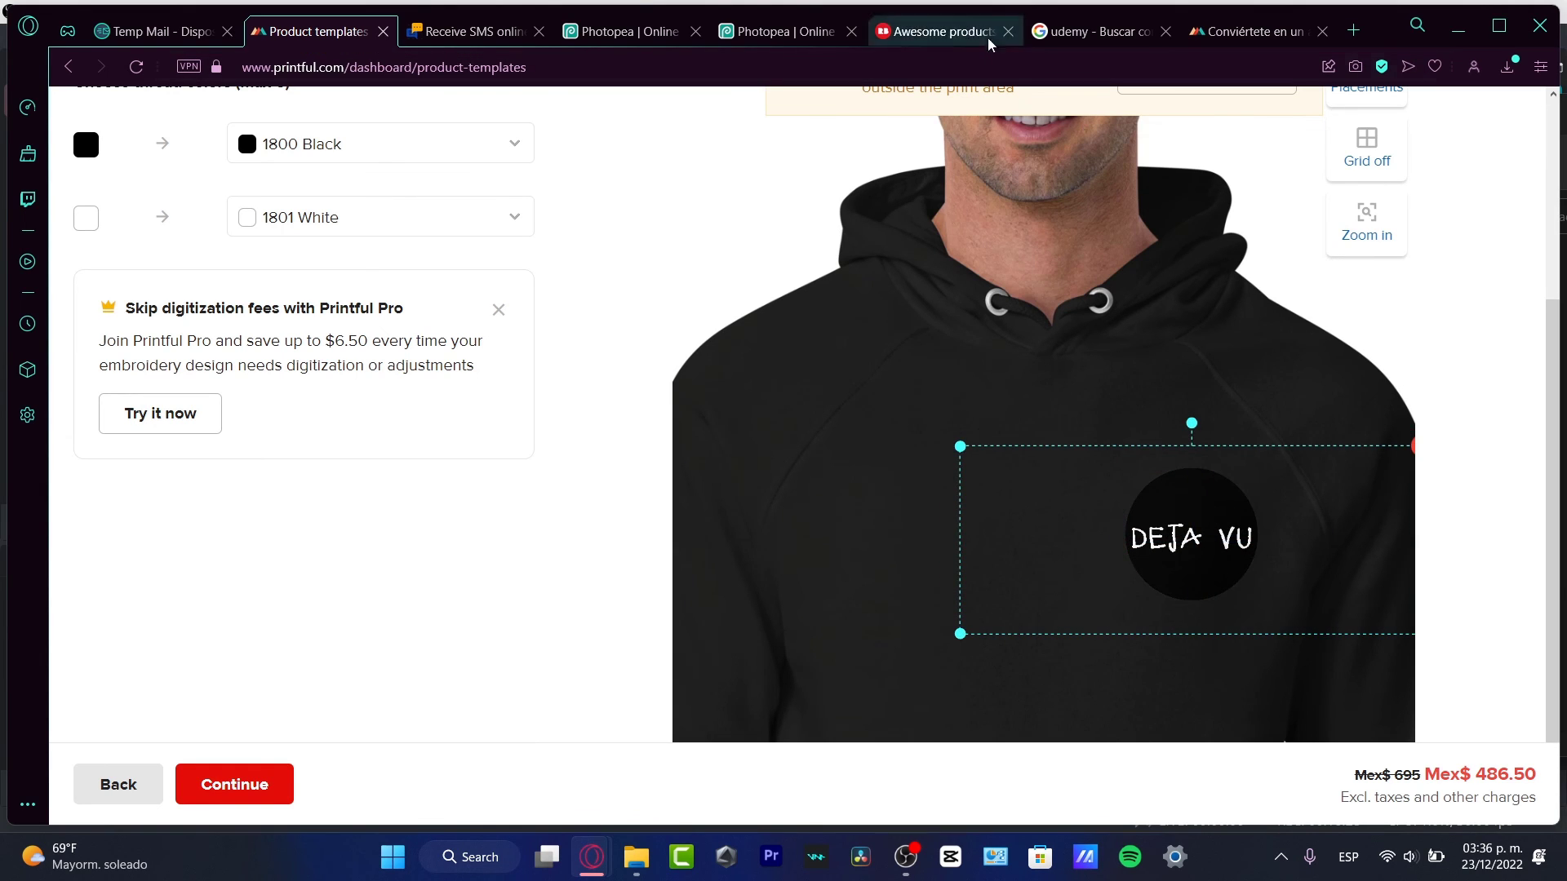
In the second Photopea tab, browse the Plugins library's Hot brushes listing
click(799, 30)
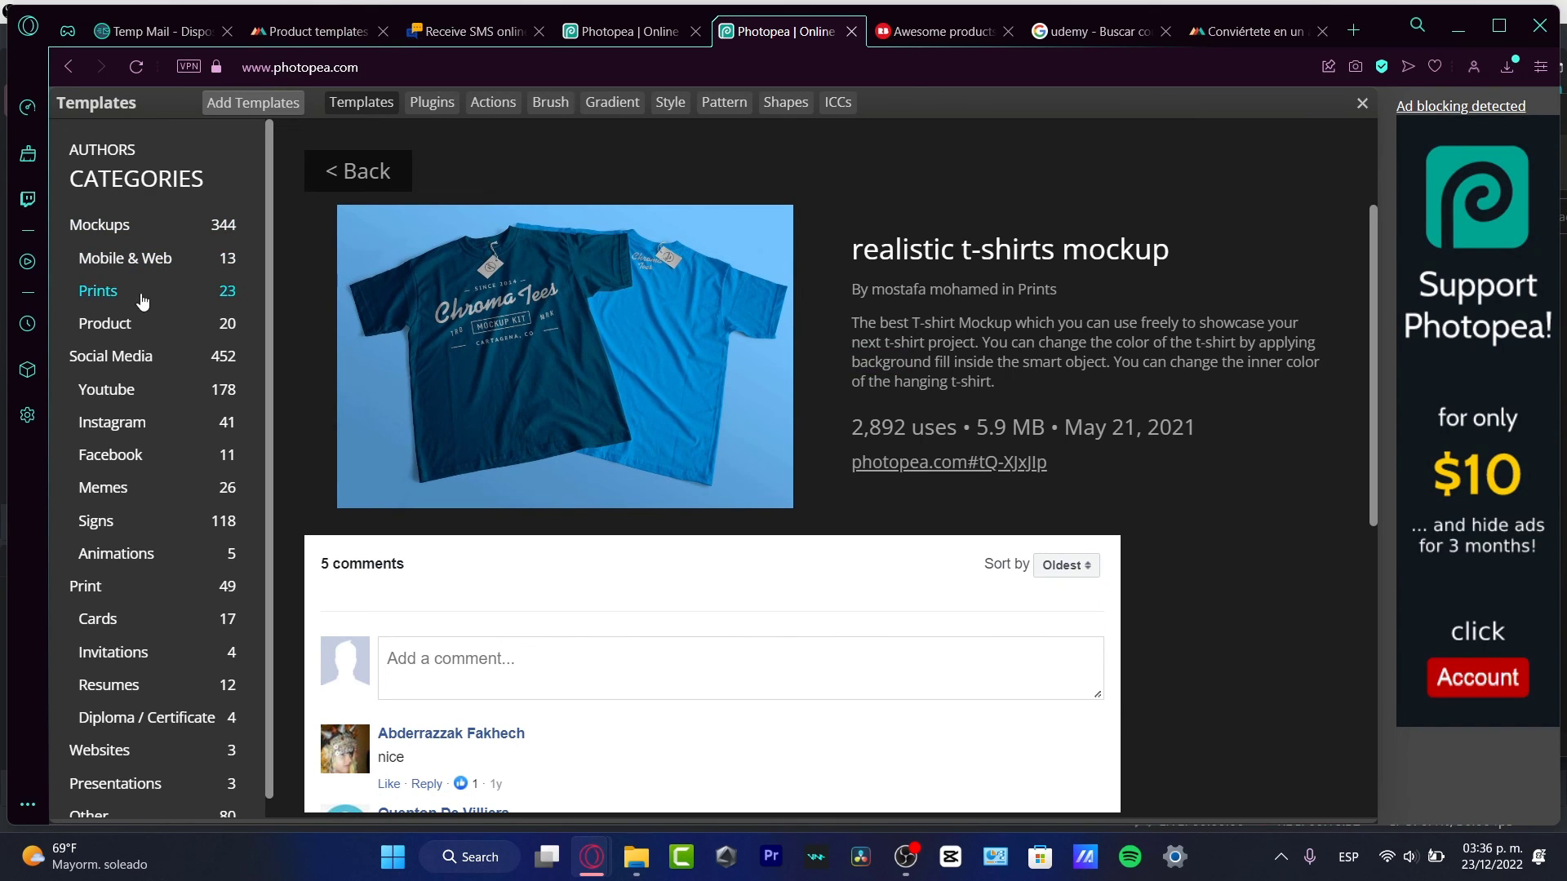
click(442, 105)
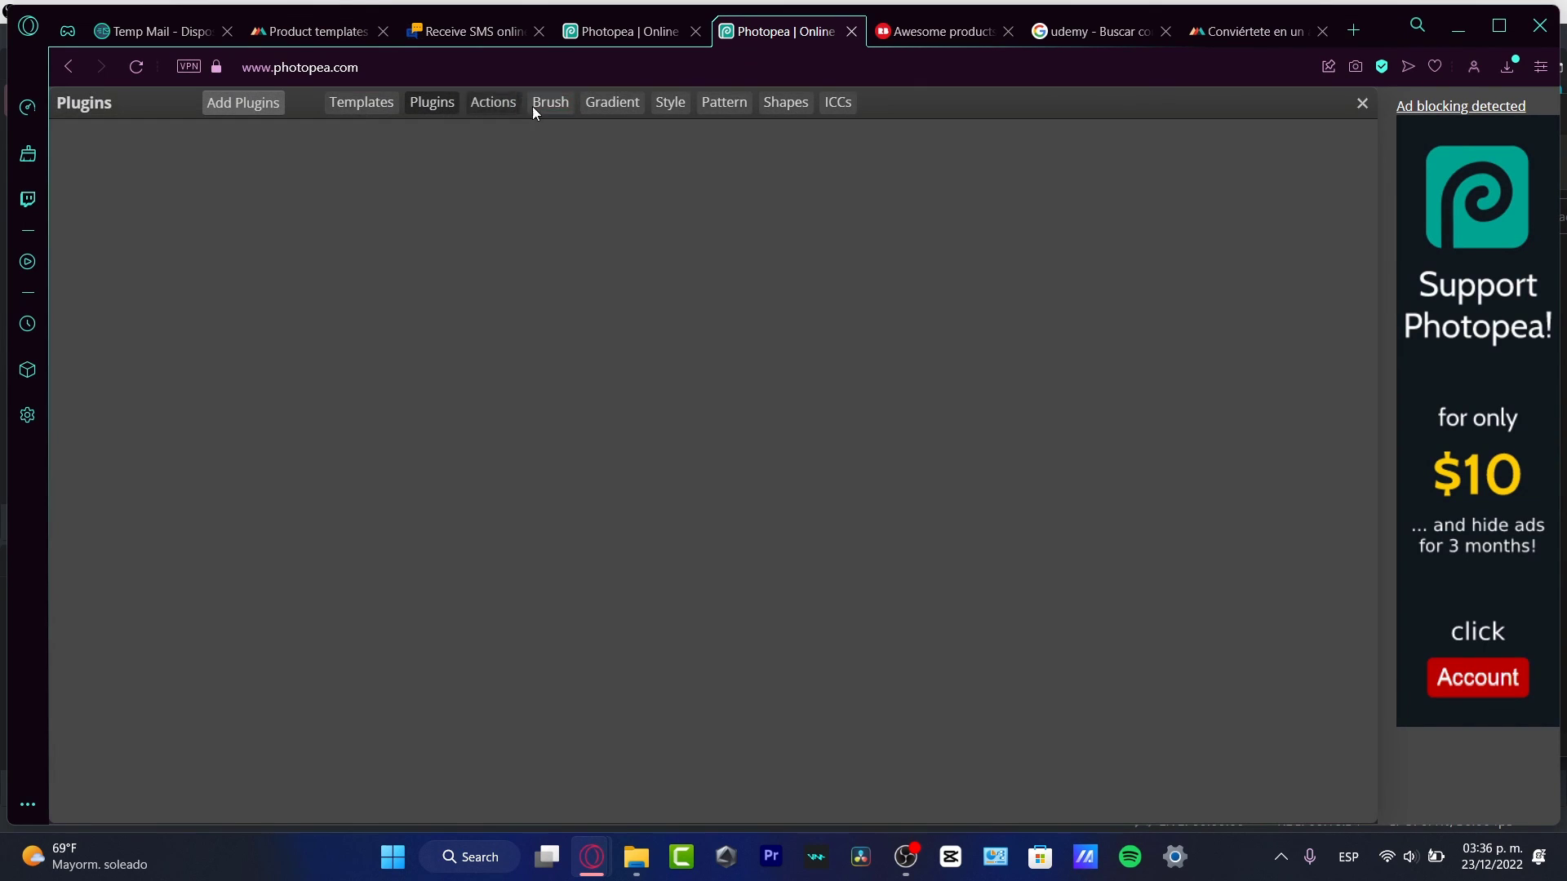
click(537, 107)
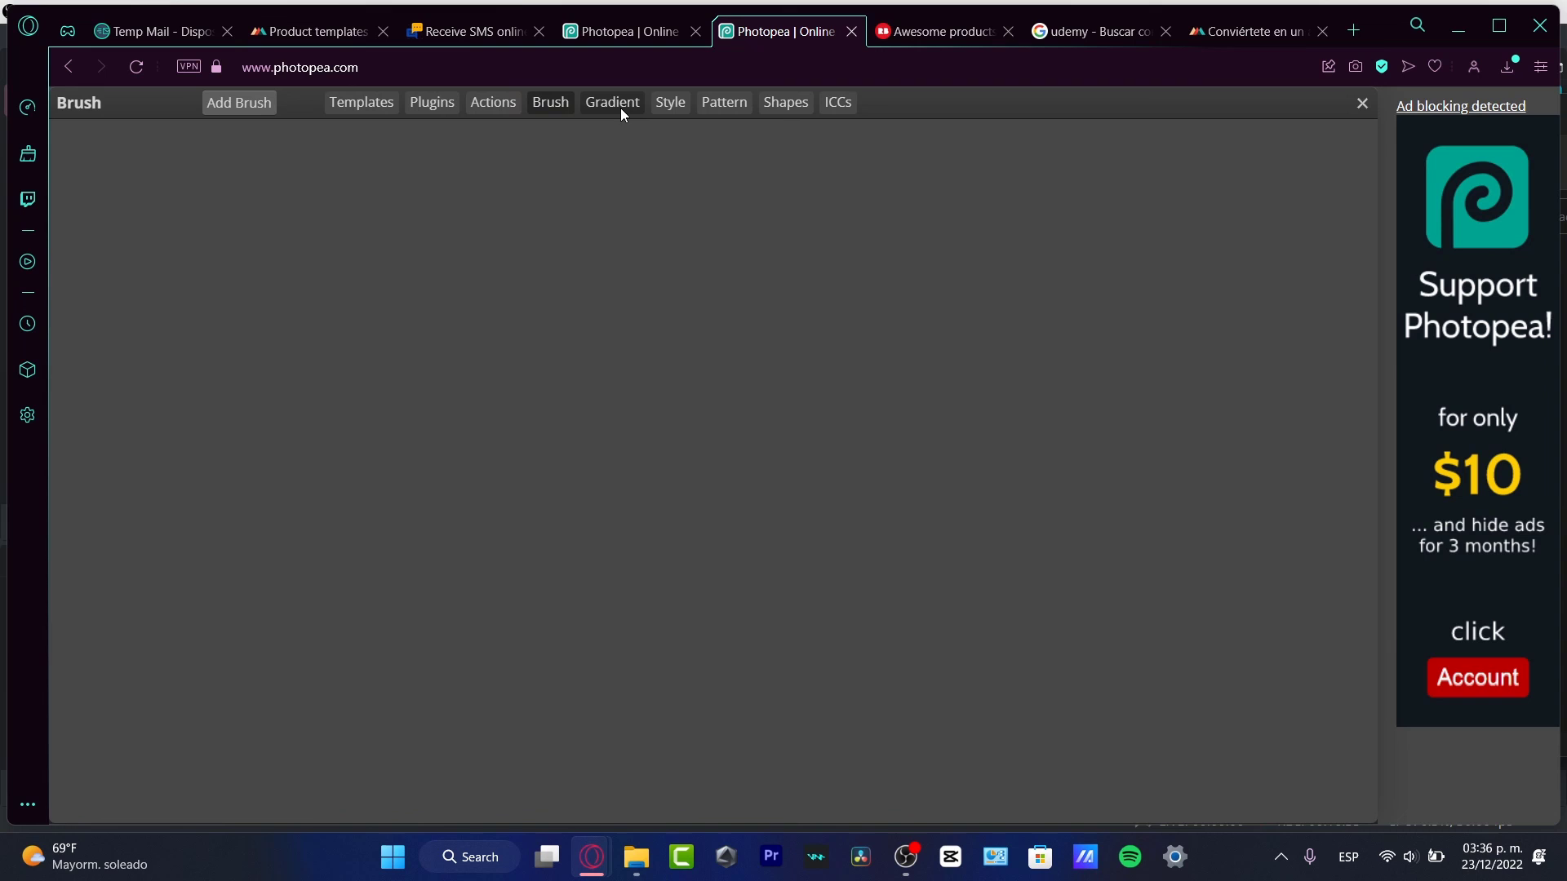
click(682, 108)
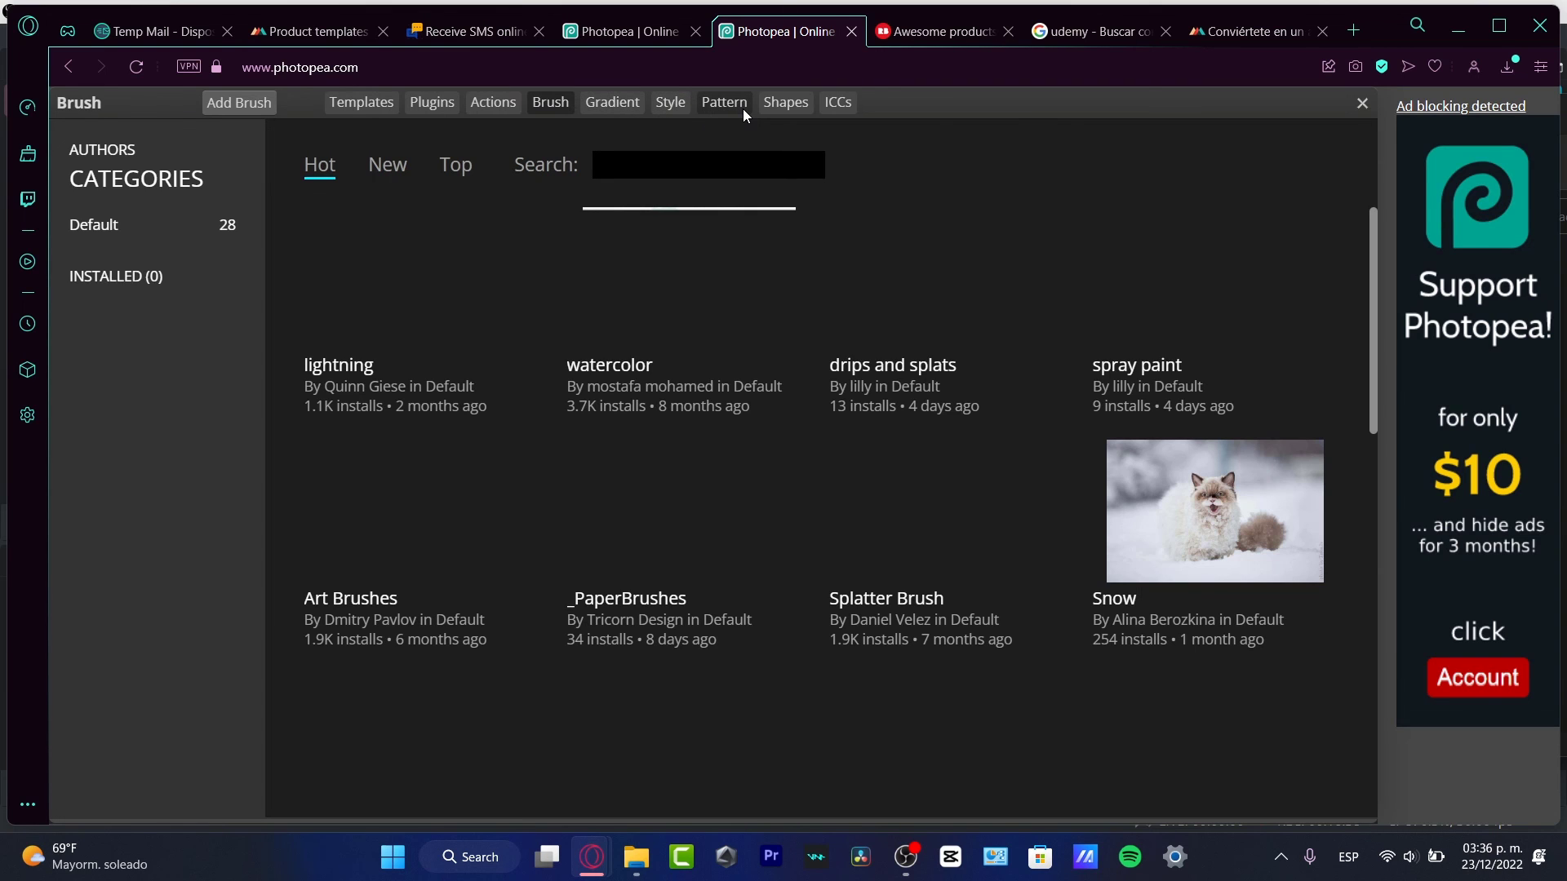